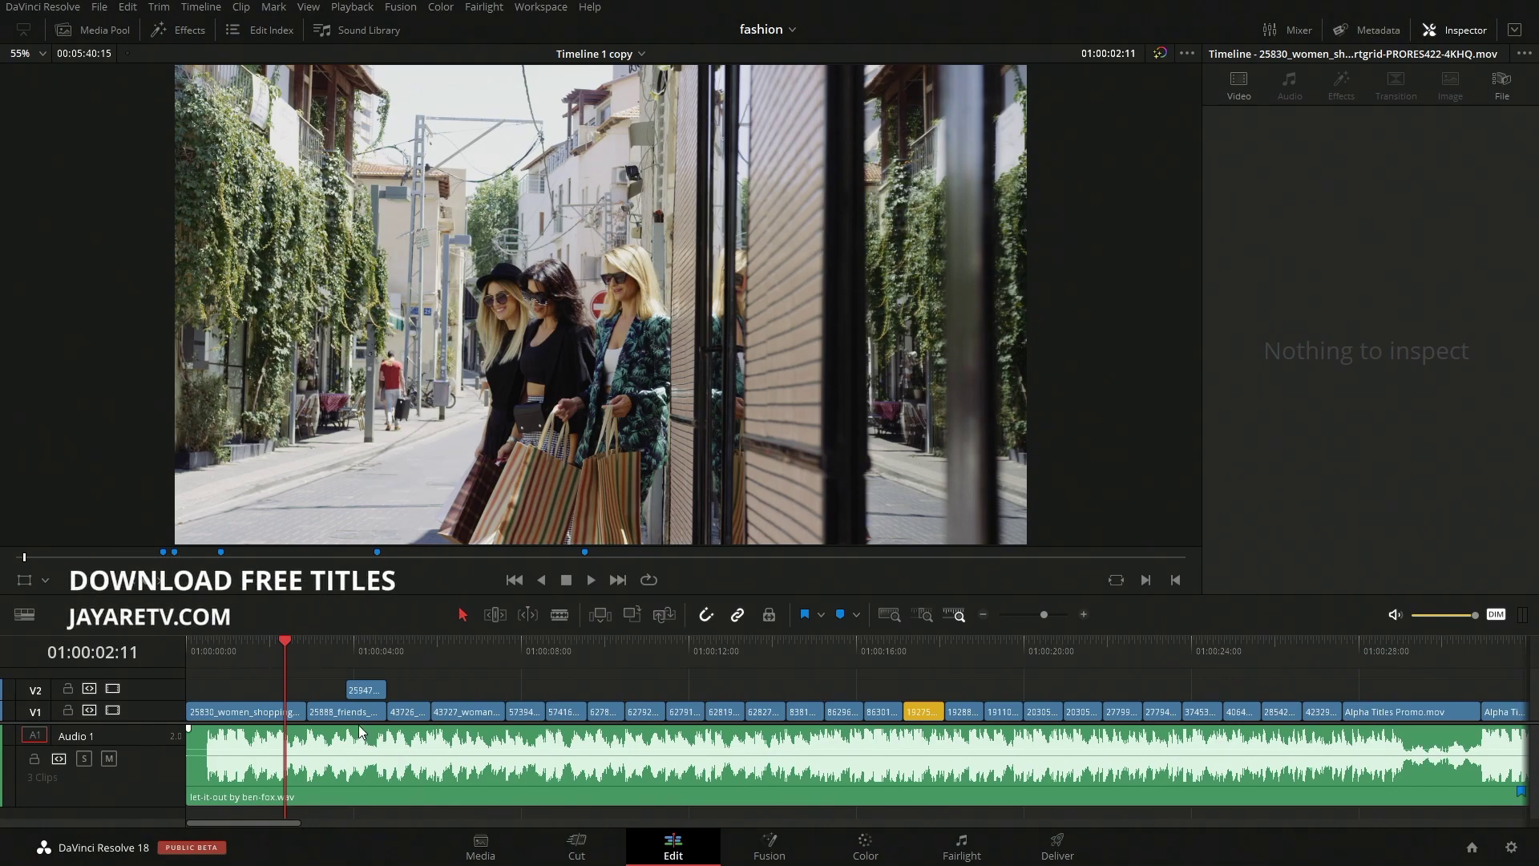
# Add a fade-in of about 4 seconds to the start of the let-it-out music clip.
pyautogui.moveTo(165, 803)
pyautogui.mouseDown()
pyautogui.moveTo(158, 776)
pyautogui.moveTo(169, 801)
pyautogui.mouseUp()
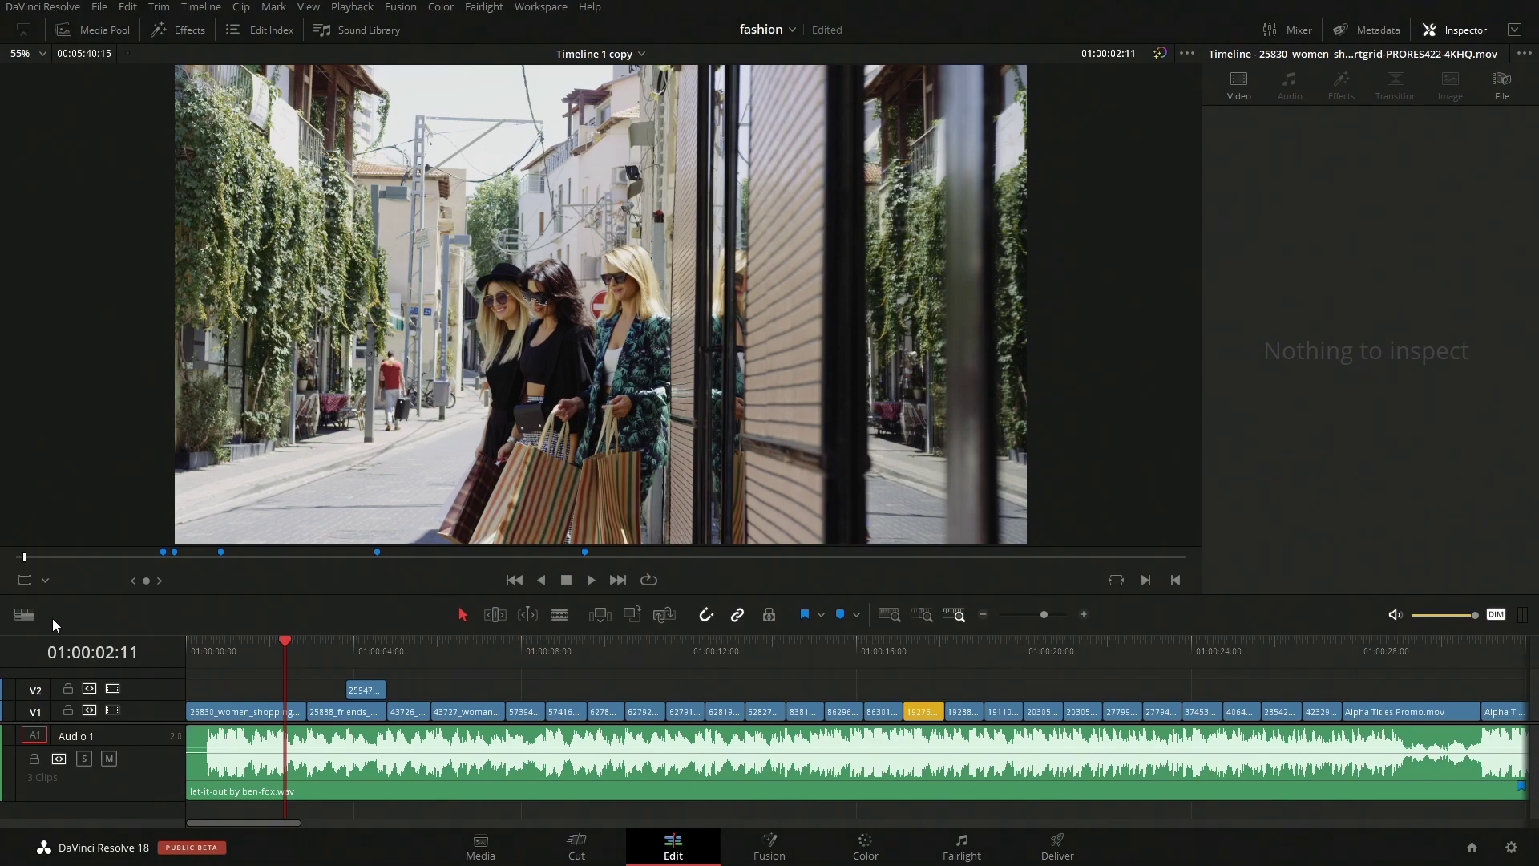
pyautogui.click(24, 615)
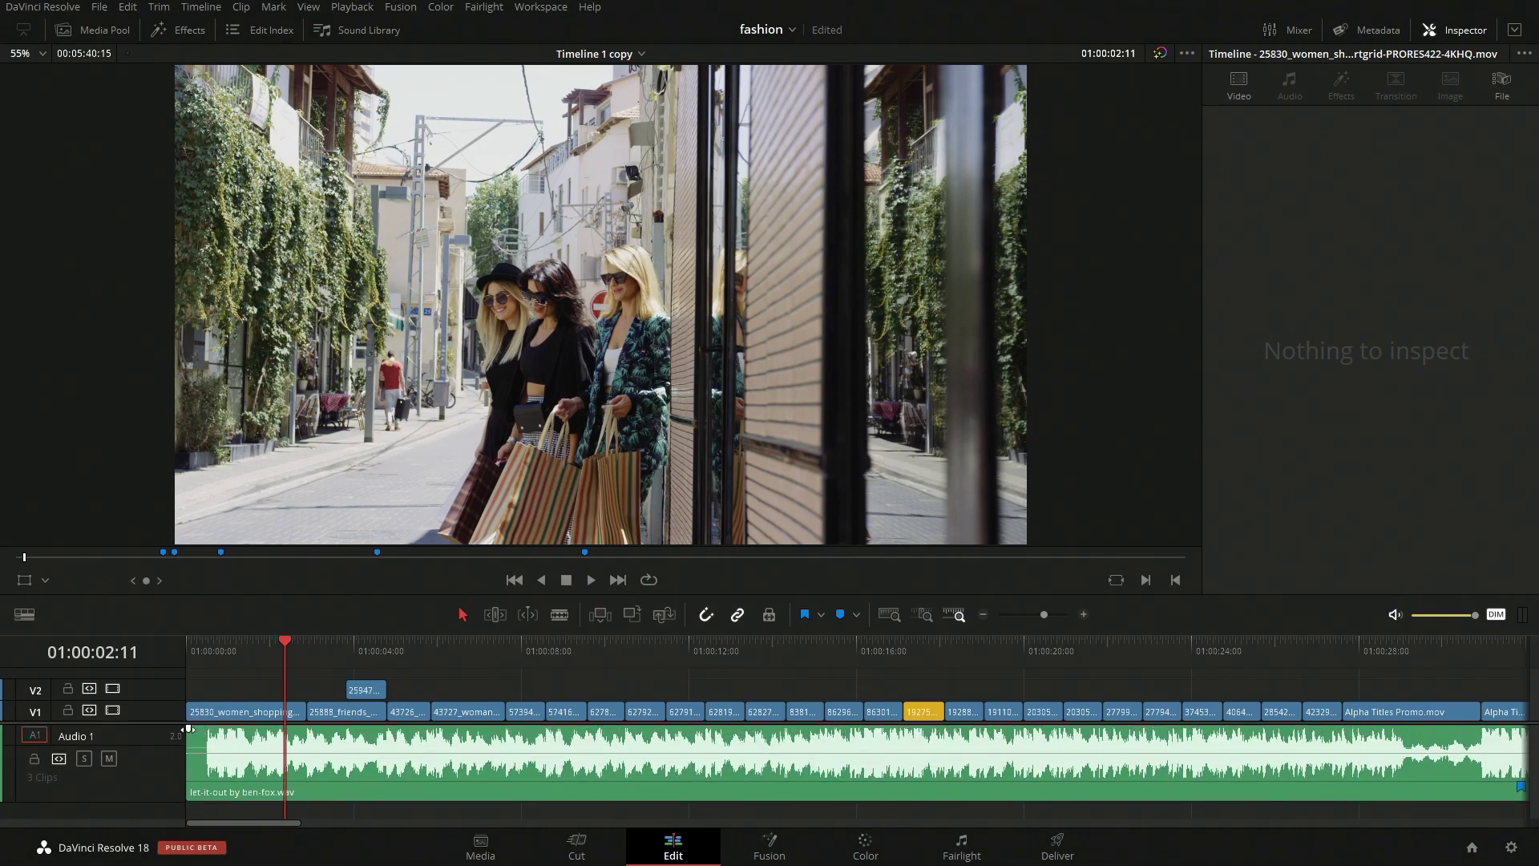
pyautogui.moveTo(190, 729); pyautogui.dragTo(351, 728)
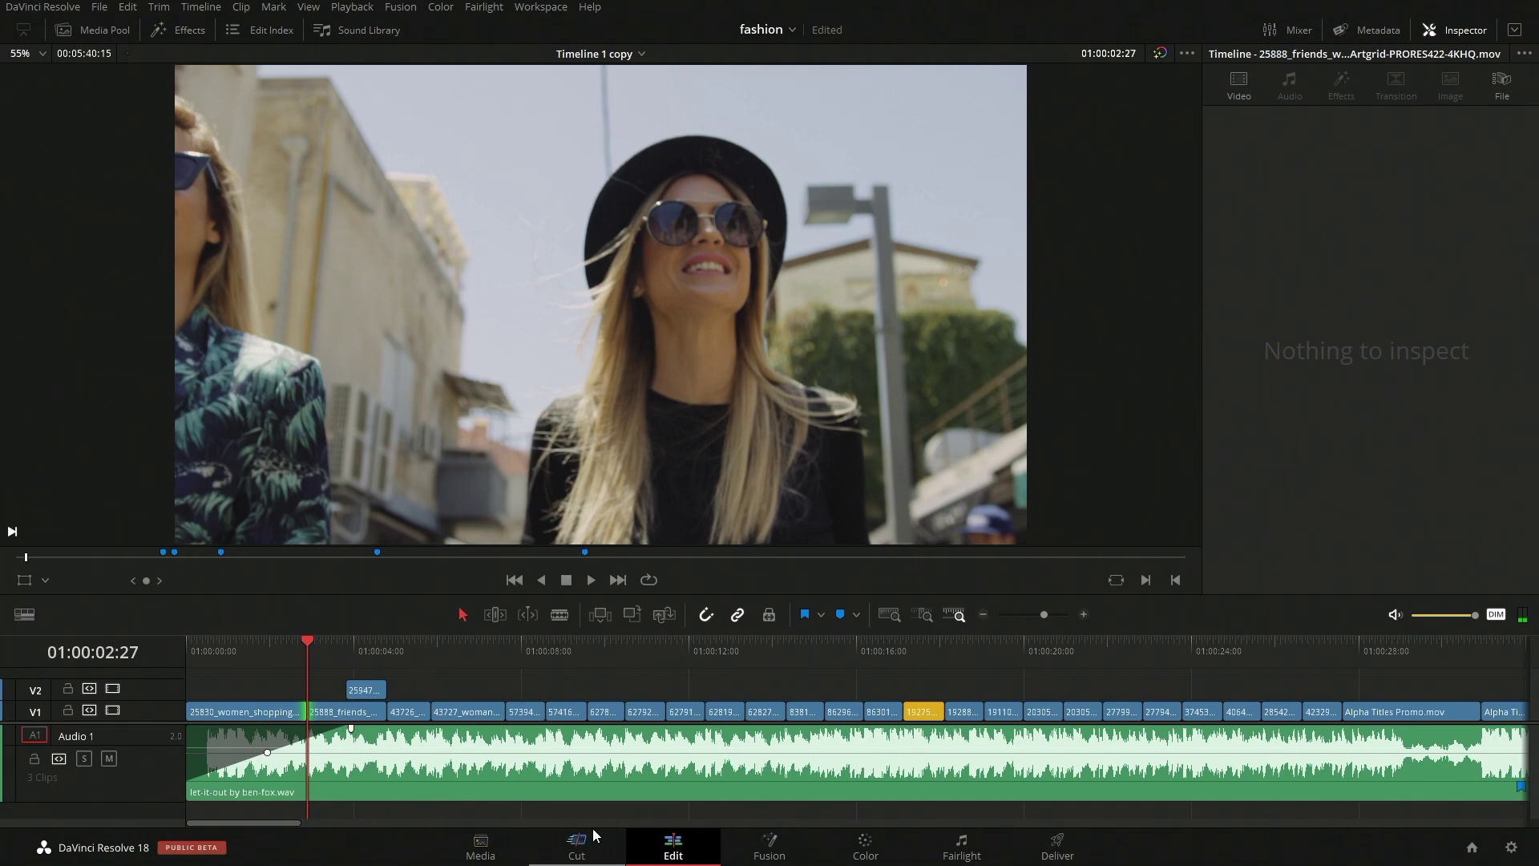
# Save the project and play the opening seconds from the timeline start to hear the fade-in.
pyautogui.moveTo(306, 653); pyautogui.dragTo(186, 654)
pyautogui.hotkey('ctrl', 's')
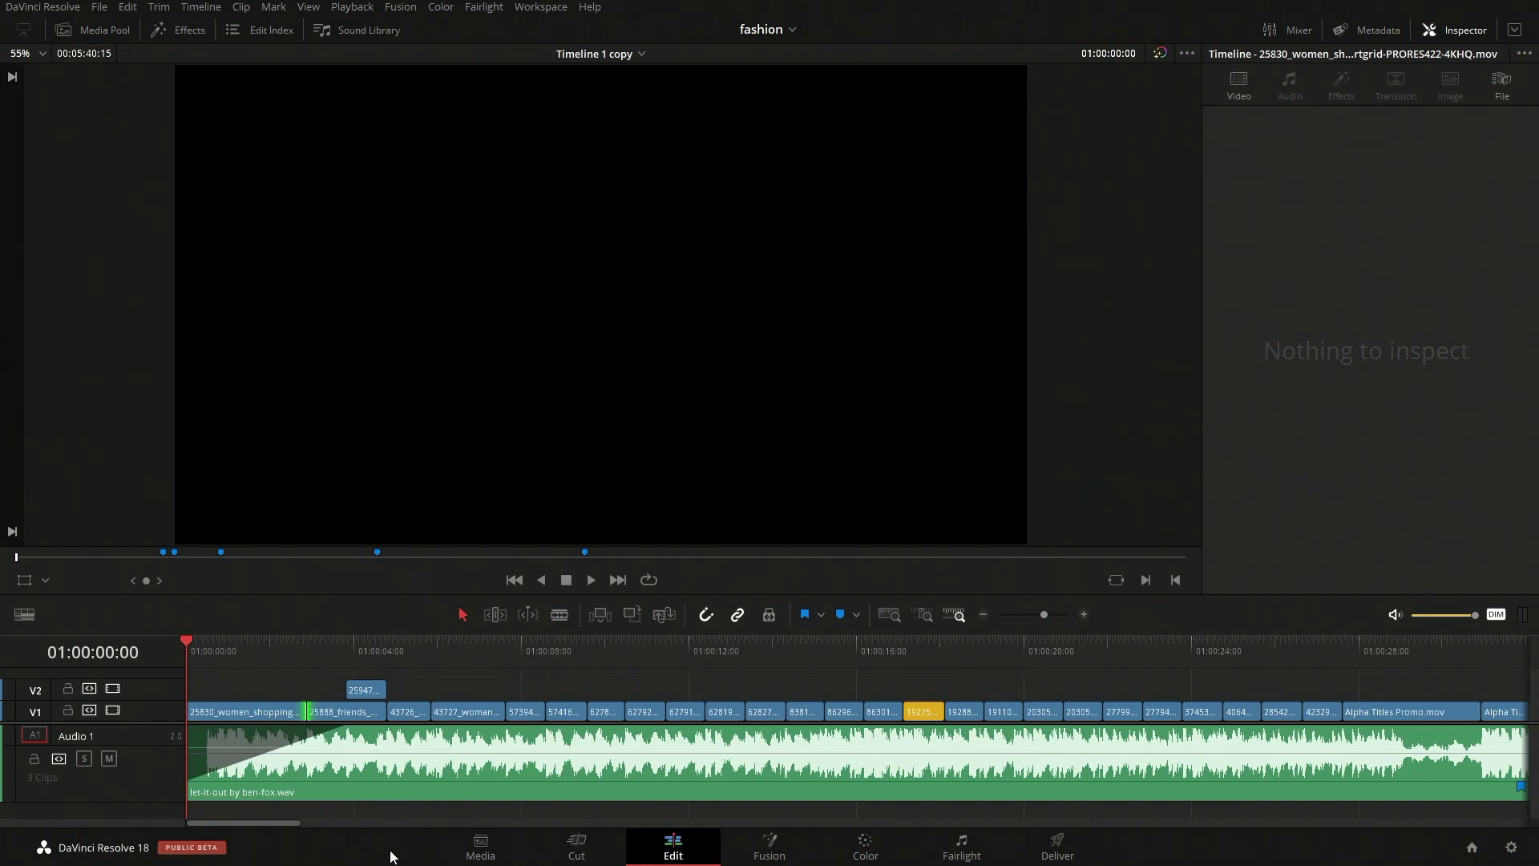
pyautogui.press('space')
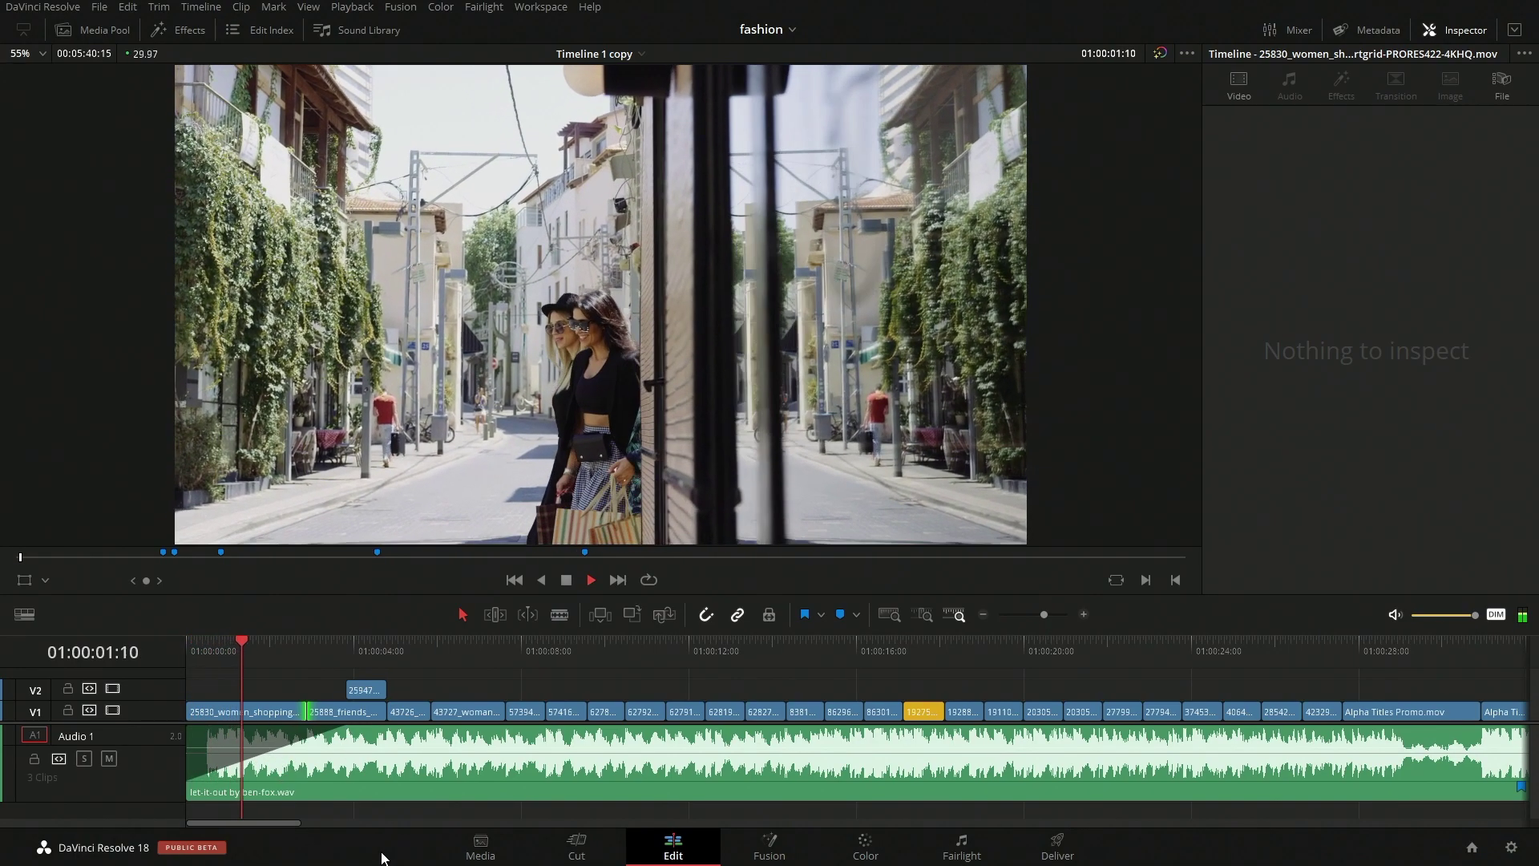
pyautogui.press('space')
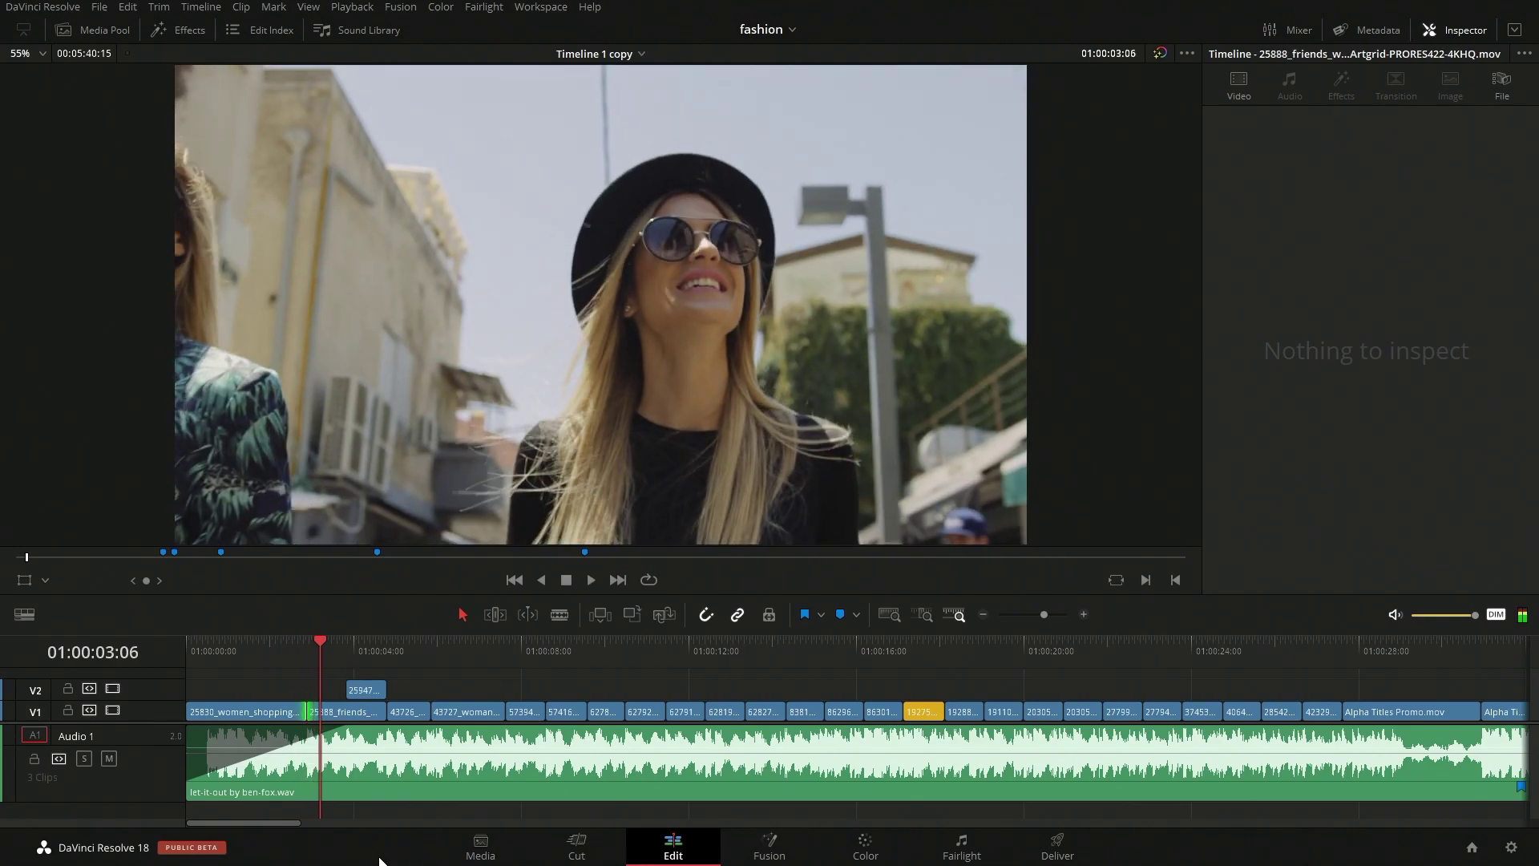
# Reshape the fade-in curve of the music clip, trying different bends and leaving it bowed downward for a slow initial rise.
pyautogui.moveTo(222, 786); pyautogui.dragTo(301, 771)
pyautogui.moveTo(269, 753)
pyautogui.mouseDown()
pyautogui.moveTo(241, 732)
pyautogui.moveTo(276, 766)
pyautogui.mouseUp()
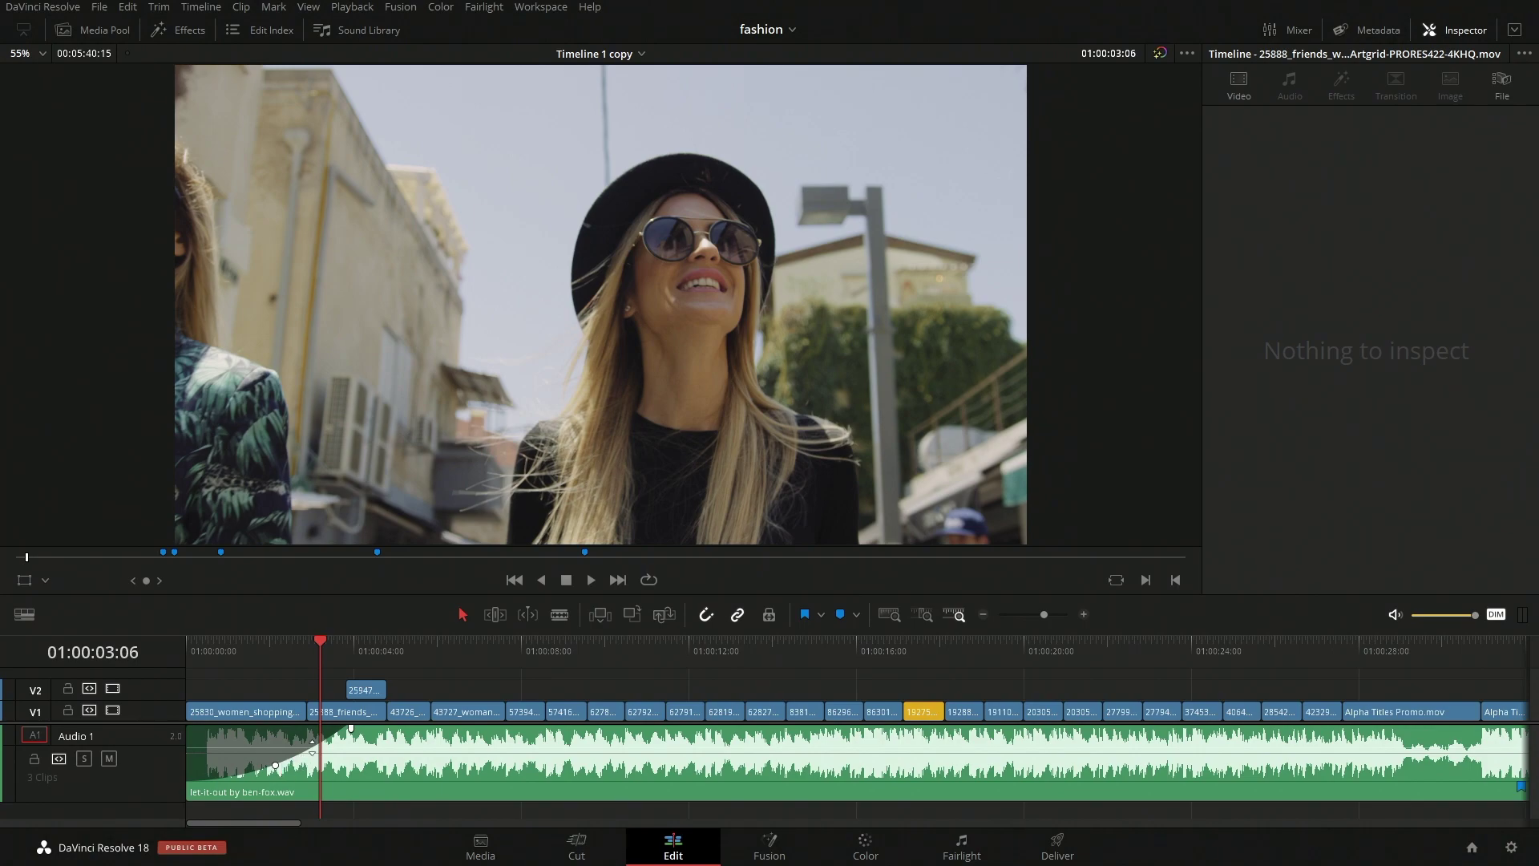
pyautogui.click(276, 766)
pyautogui.moveTo(276, 766); pyautogui.dragTo(233, 739)
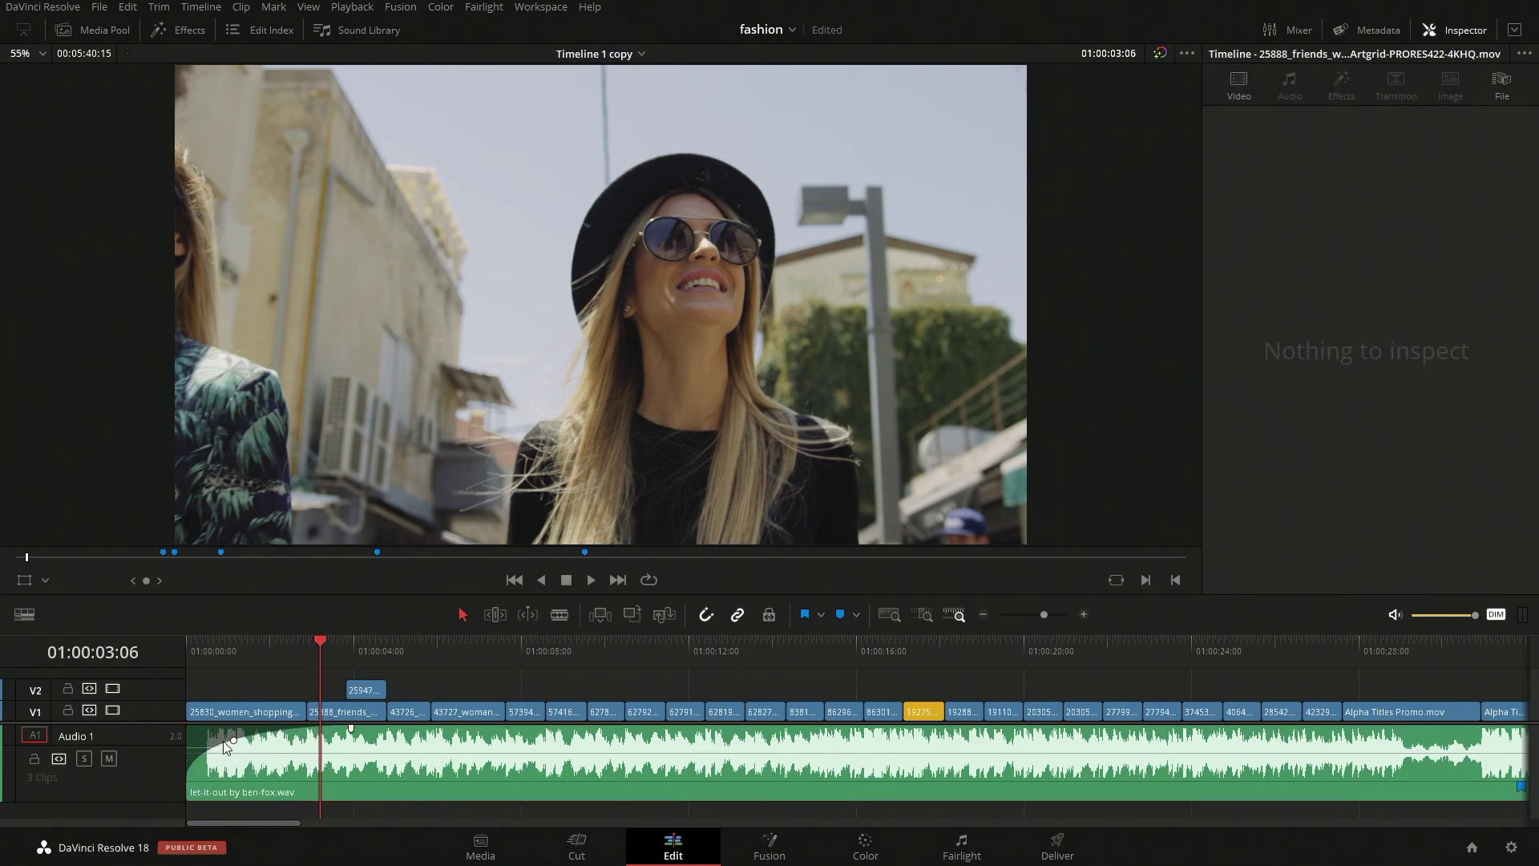
pyautogui.hotkey('ctrl', 's')
pyautogui.moveTo(237, 740); pyautogui.dragTo(266, 768)
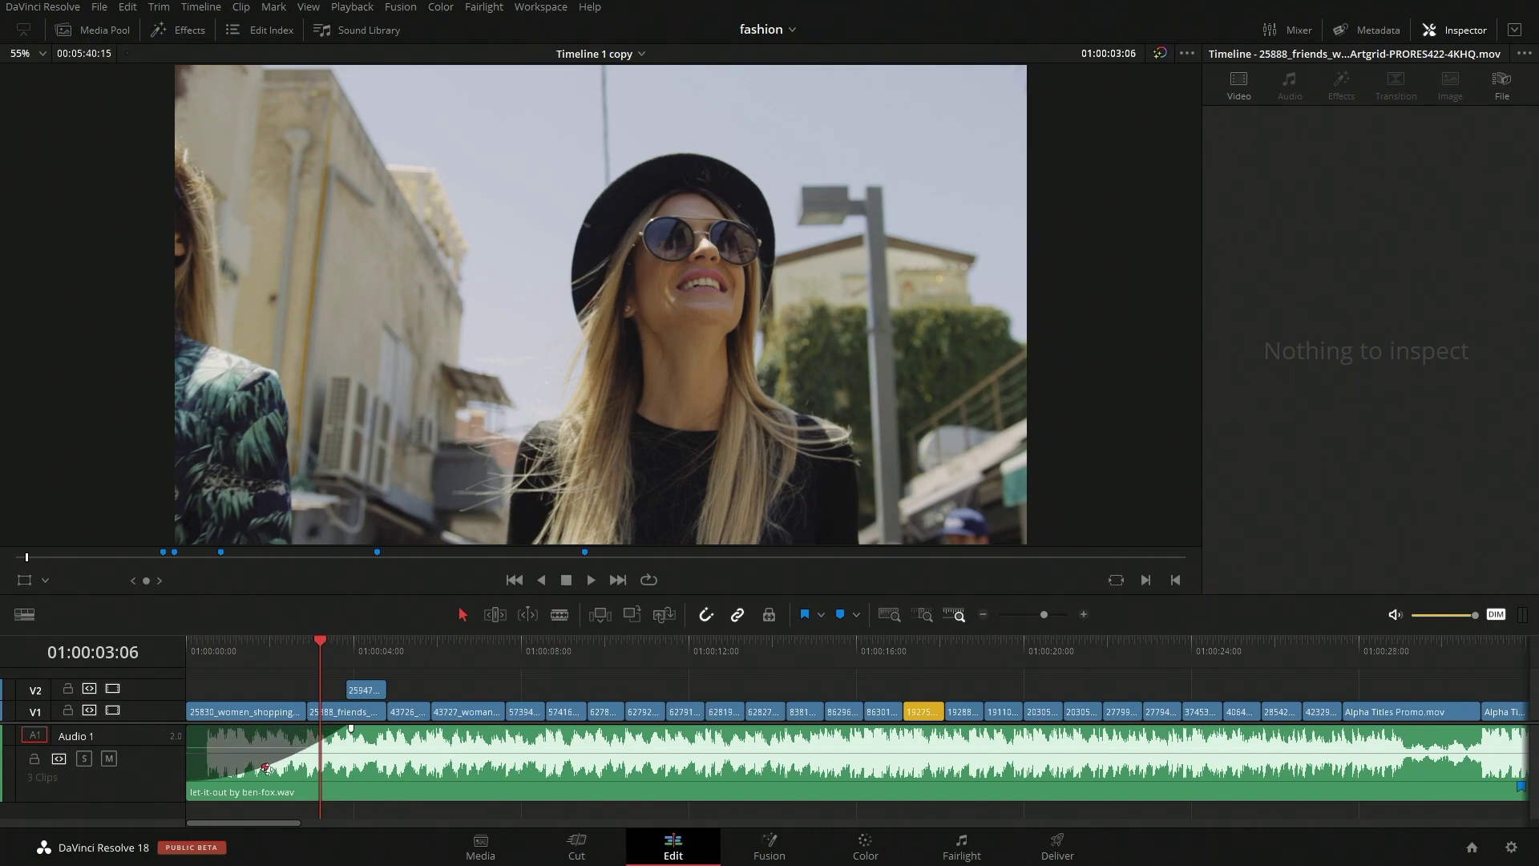
# Play the first two seconds from the timeline start to hear the curved fade-in.
pyautogui.moveTo(215, 643); pyautogui.dragTo(175, 666)
pyautogui.press('space')
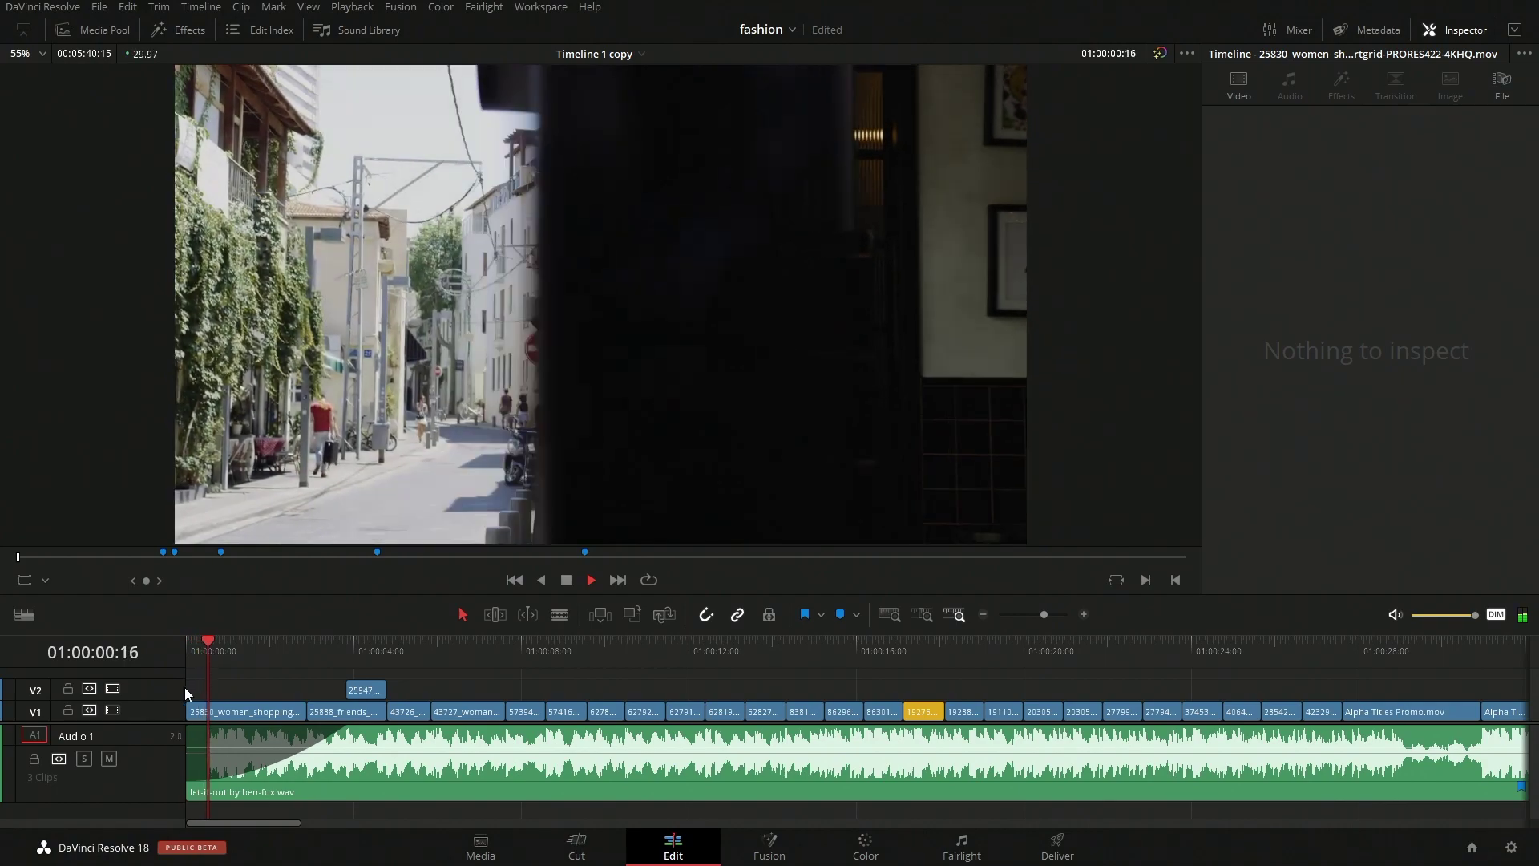
pyautogui.press('space')
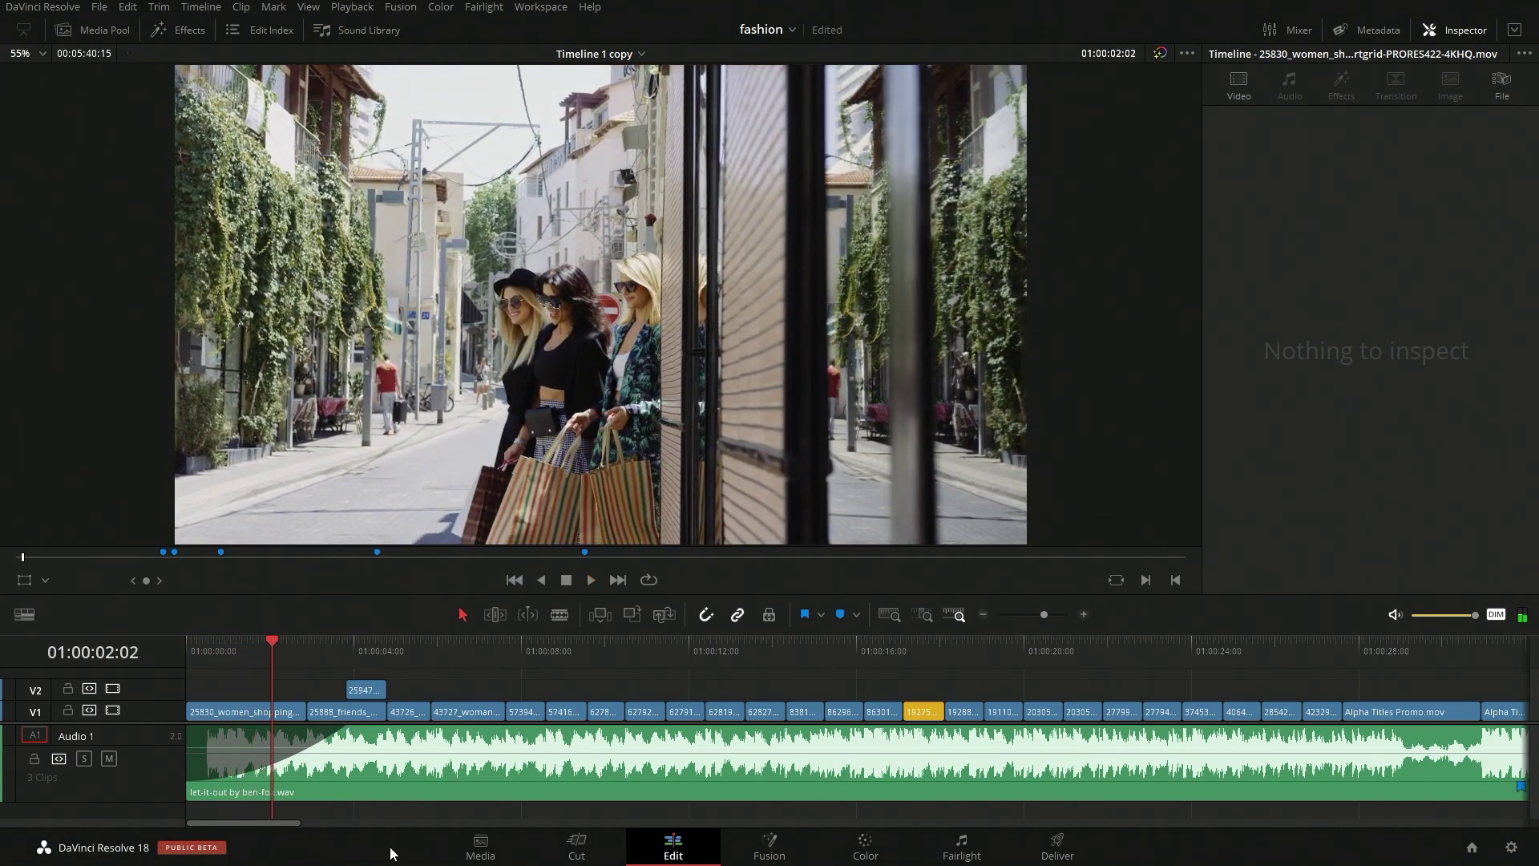
pyautogui.moveTo(263, 749)
# Switch to the Cut page and play the opening from the timeline start to check the fade-in there.
pyautogui.click(576, 843)
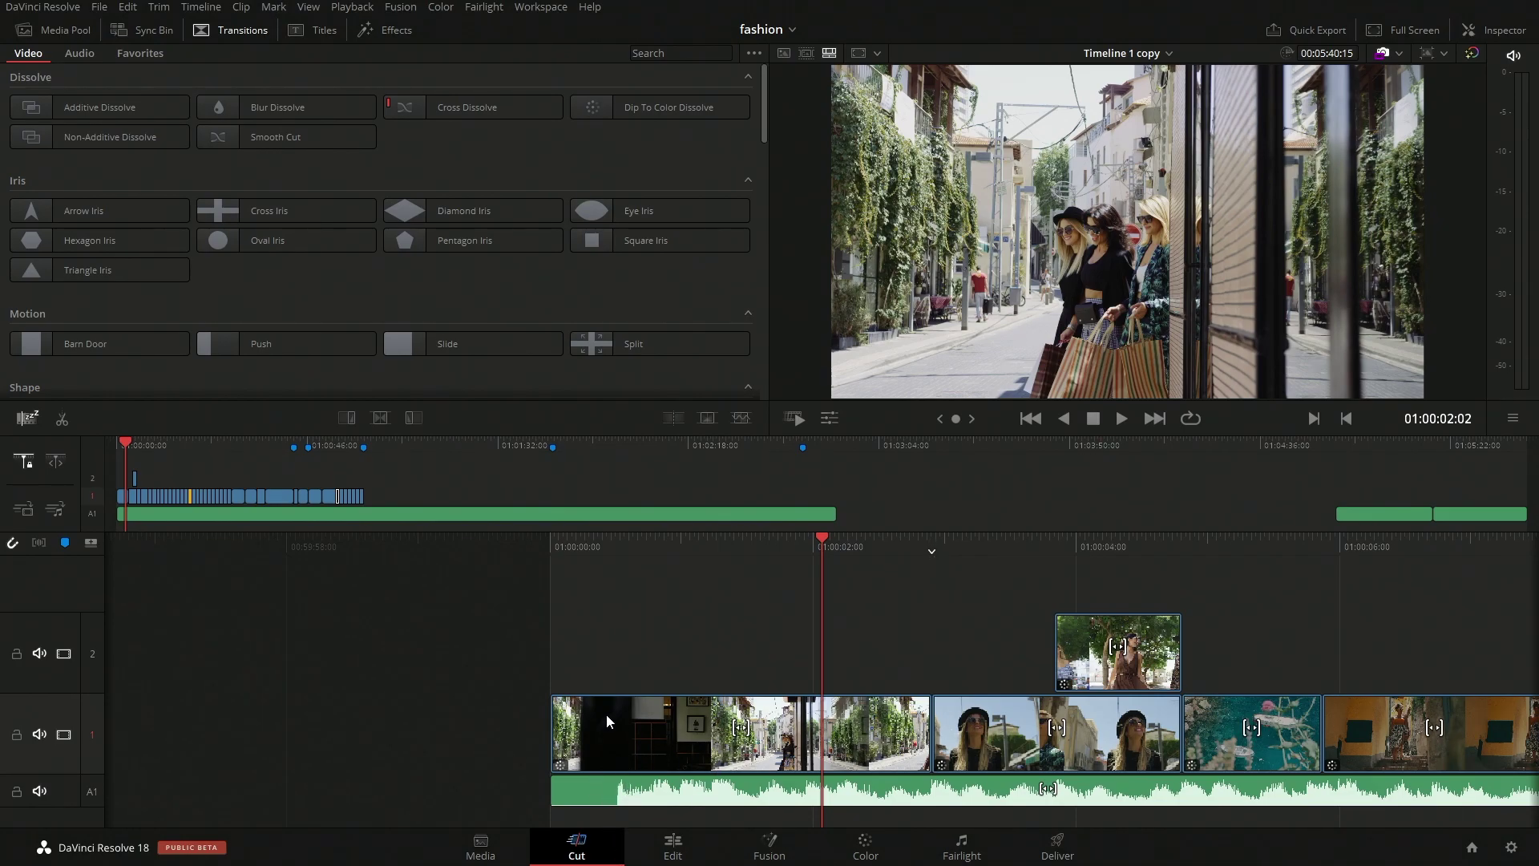
pyautogui.press('Home')
pyautogui.press('space')
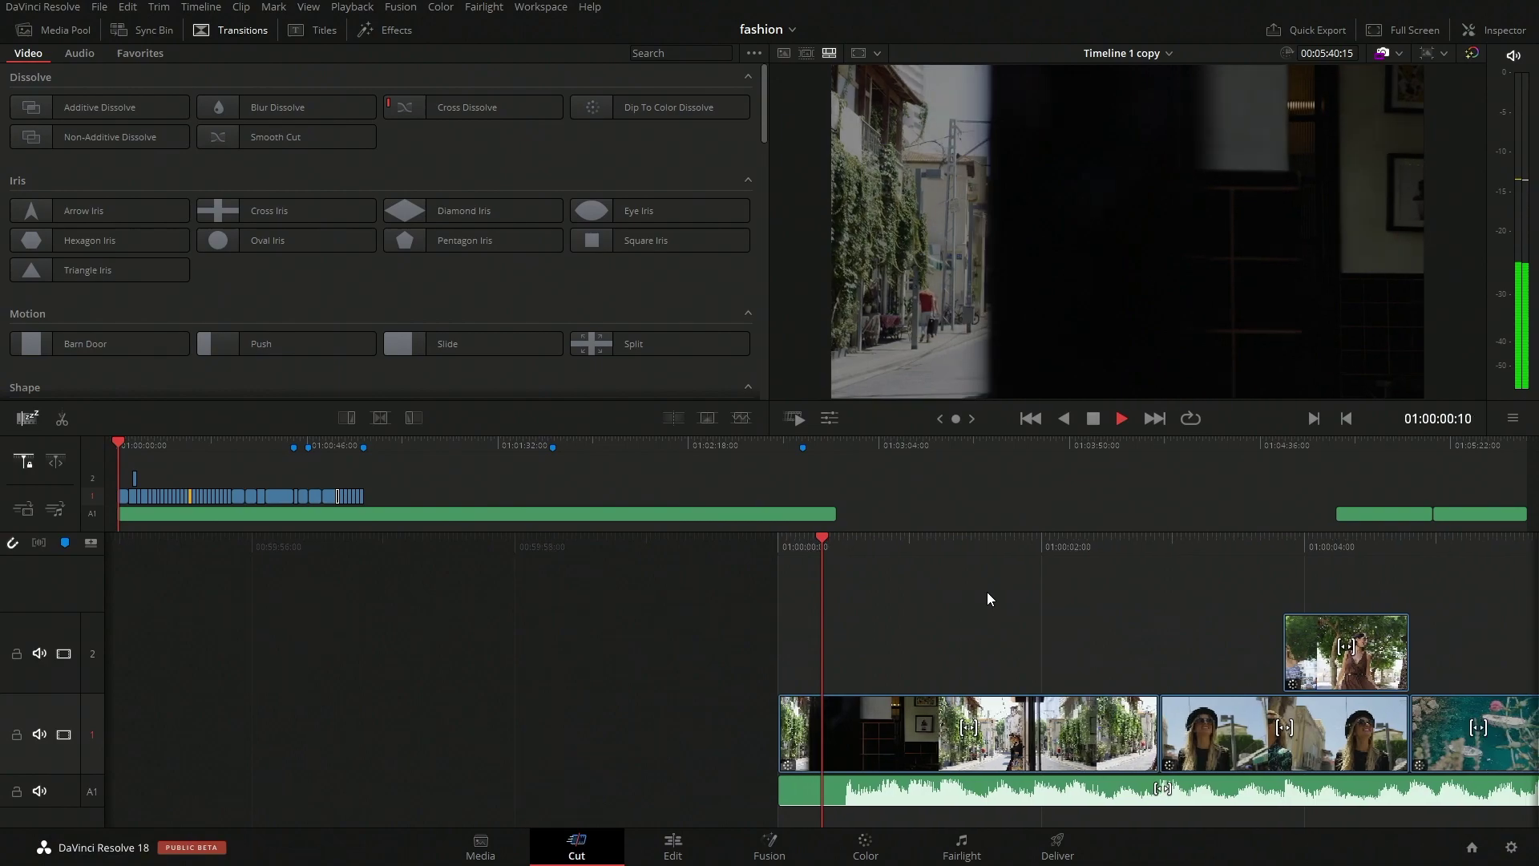
pyautogui.press('space')
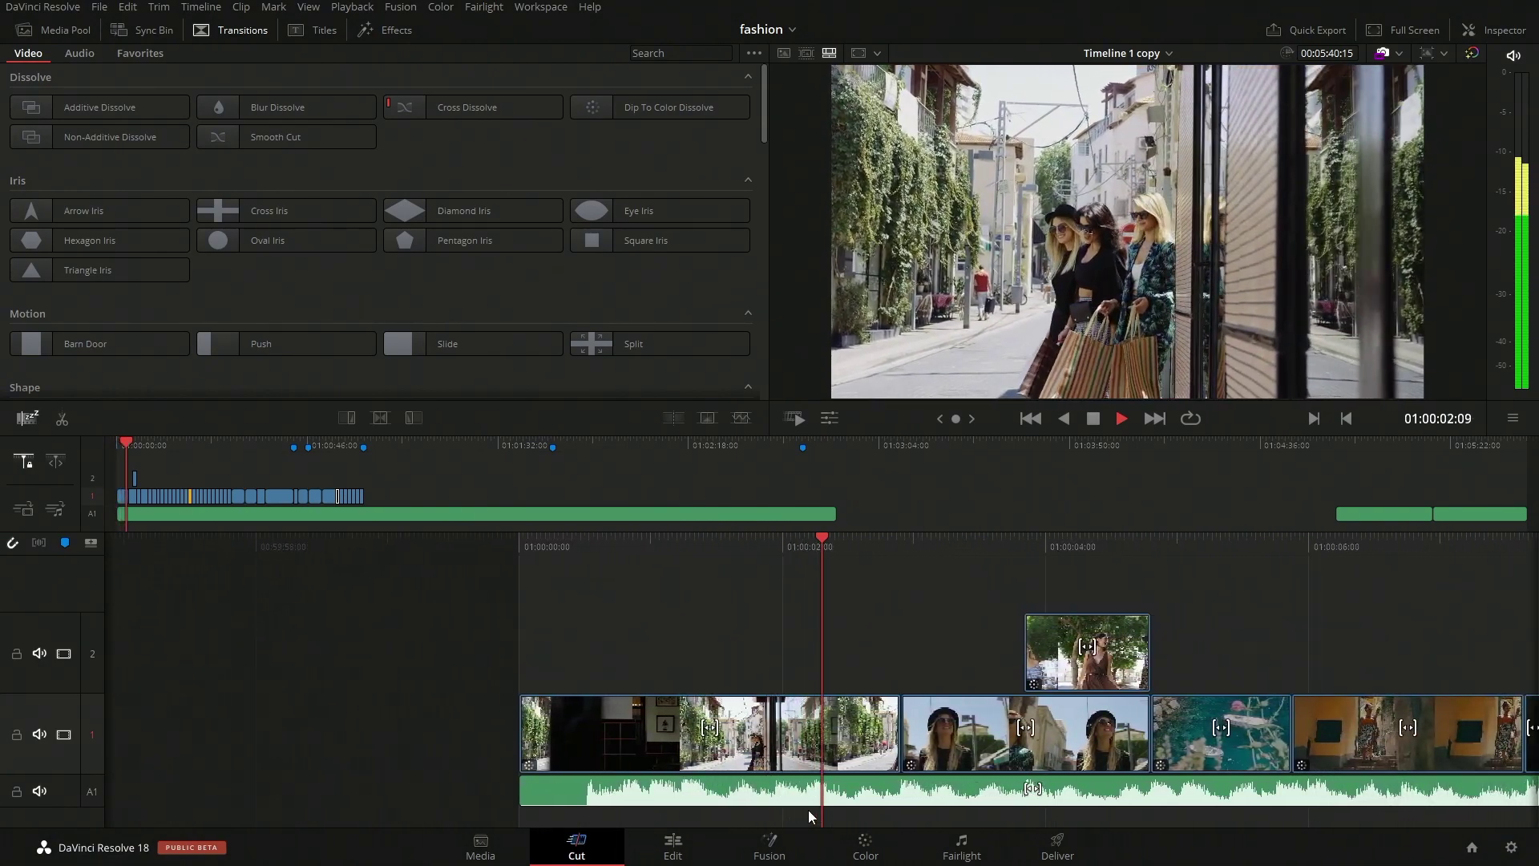
# Examine the music clip's fade-in on the Fairlight page and return to the Edit page.
pyautogui.click(674, 846)
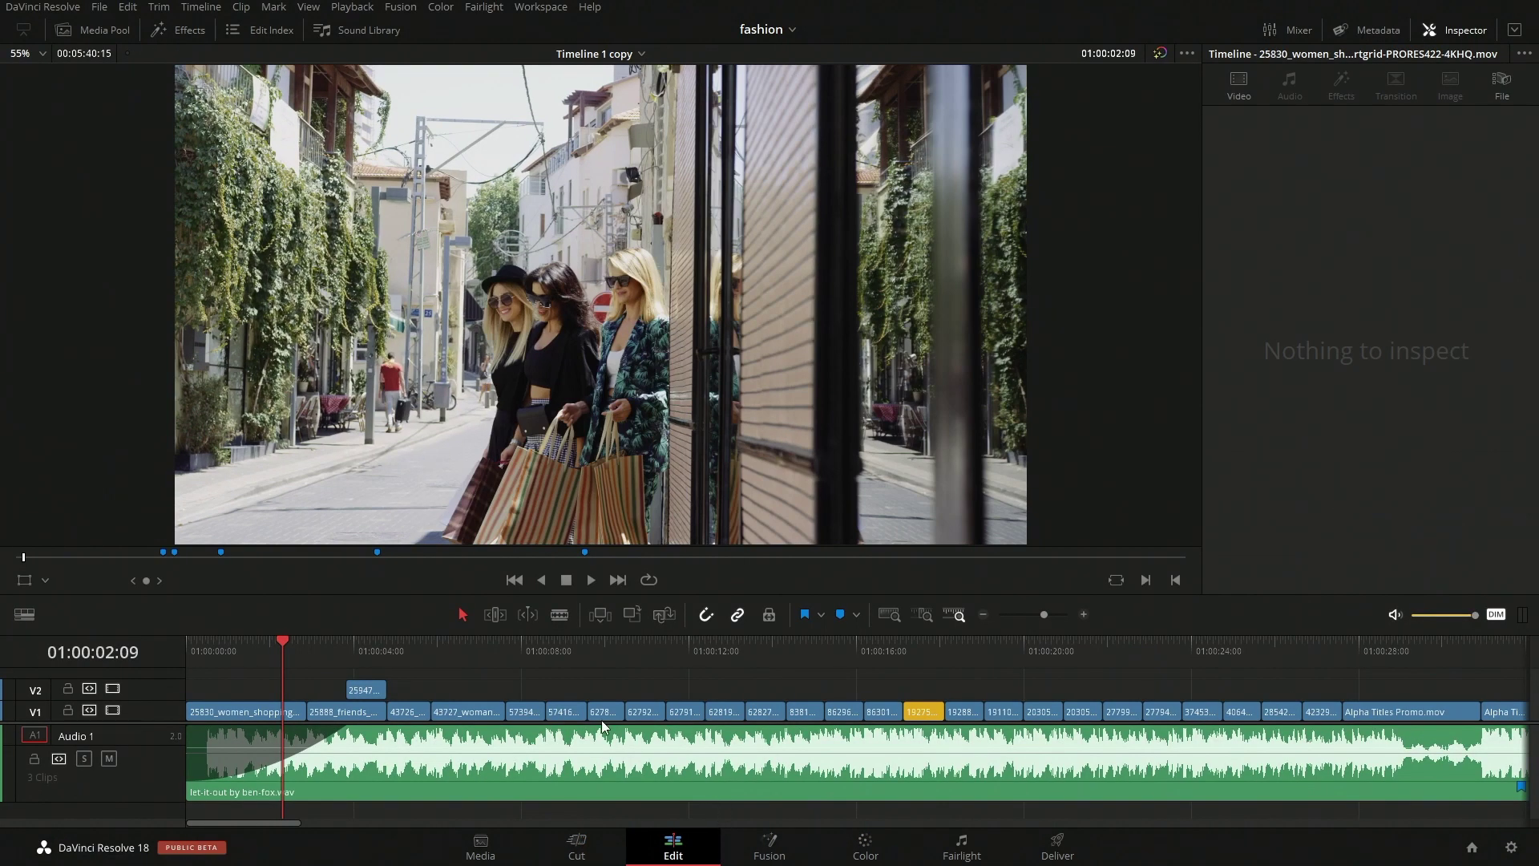
pyautogui.click(961, 846)
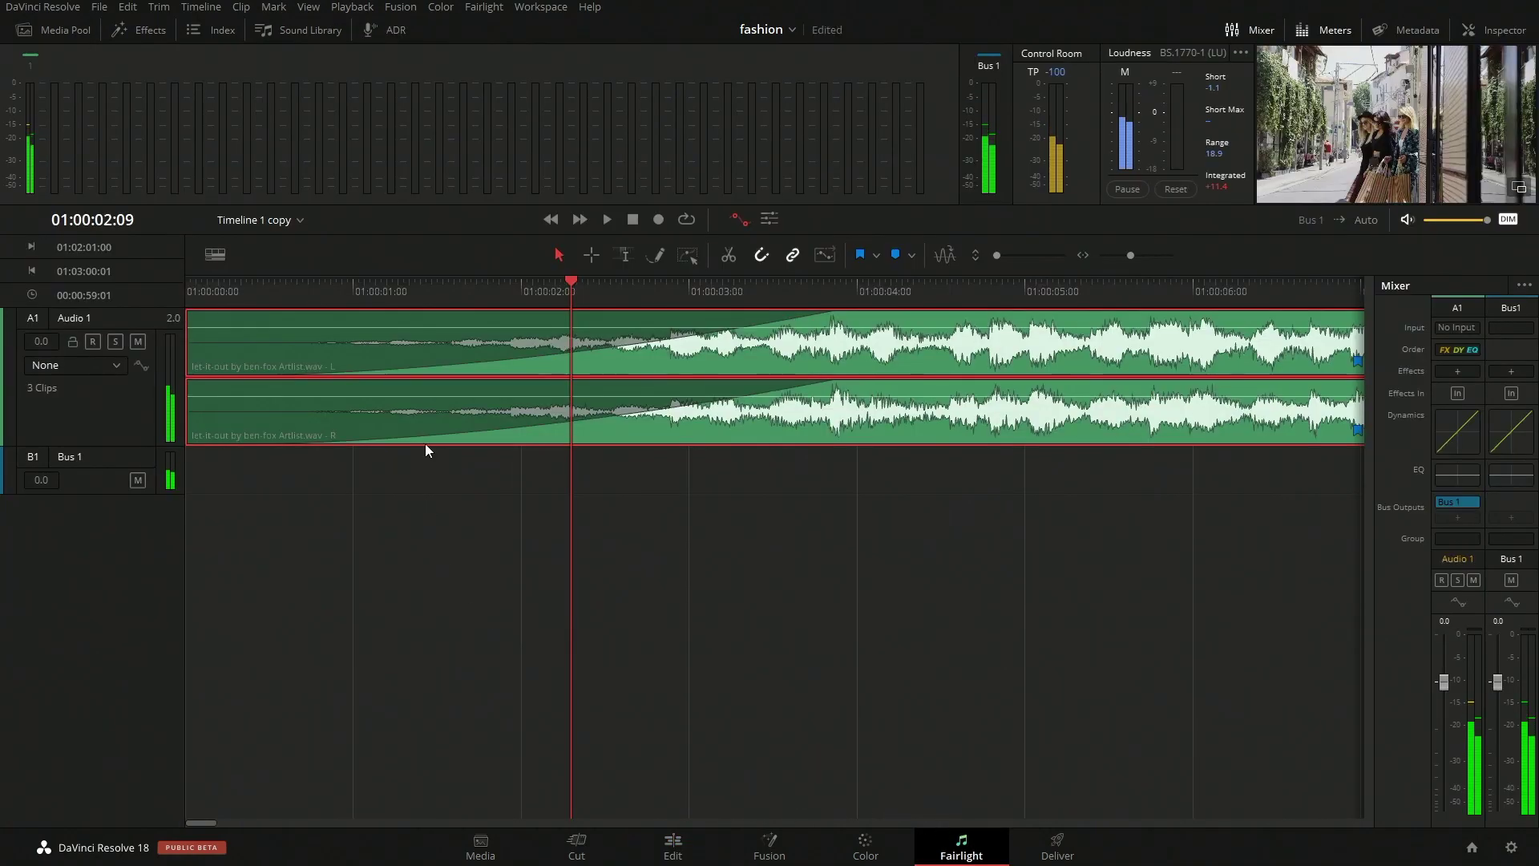
pyautogui.click(674, 847)
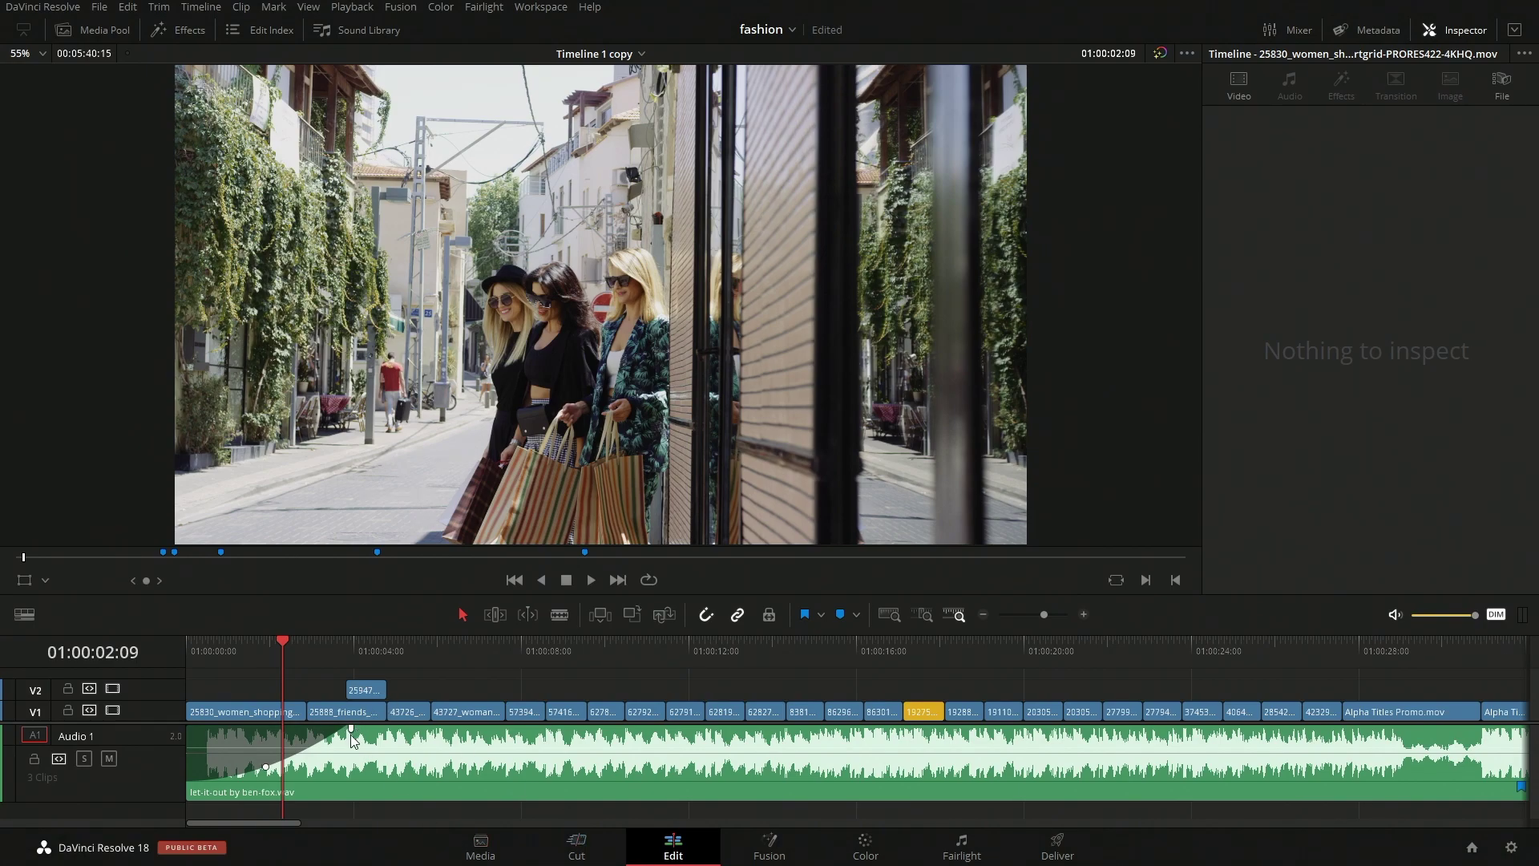
# On the Cut page, apply a Cross Fade 0 dB of about 3.5 seconds to the start of the music clip.
pyautogui.click(590, 857)
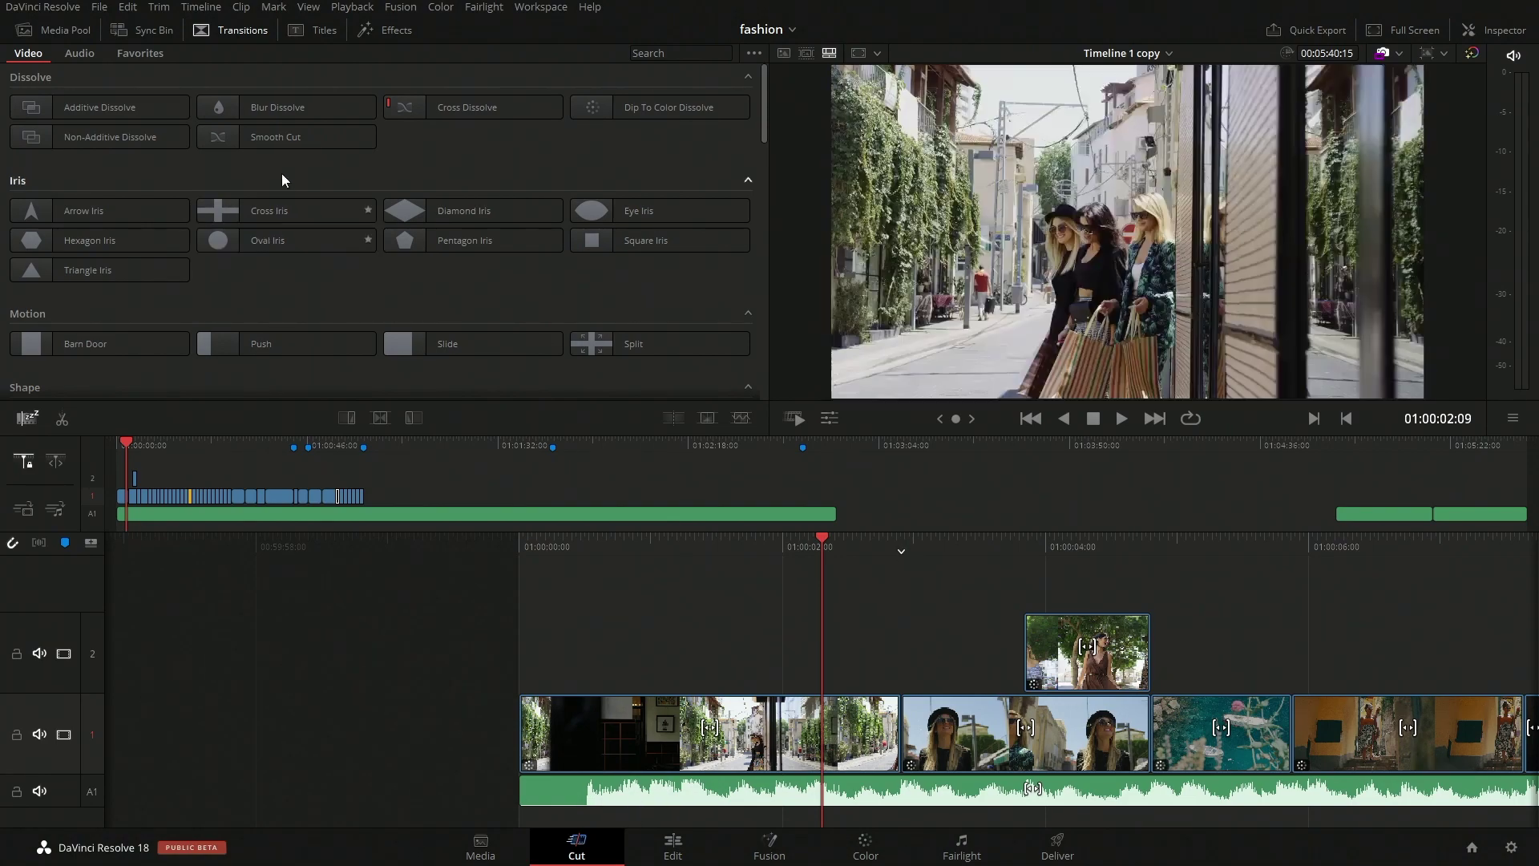
pyautogui.click(80, 56)
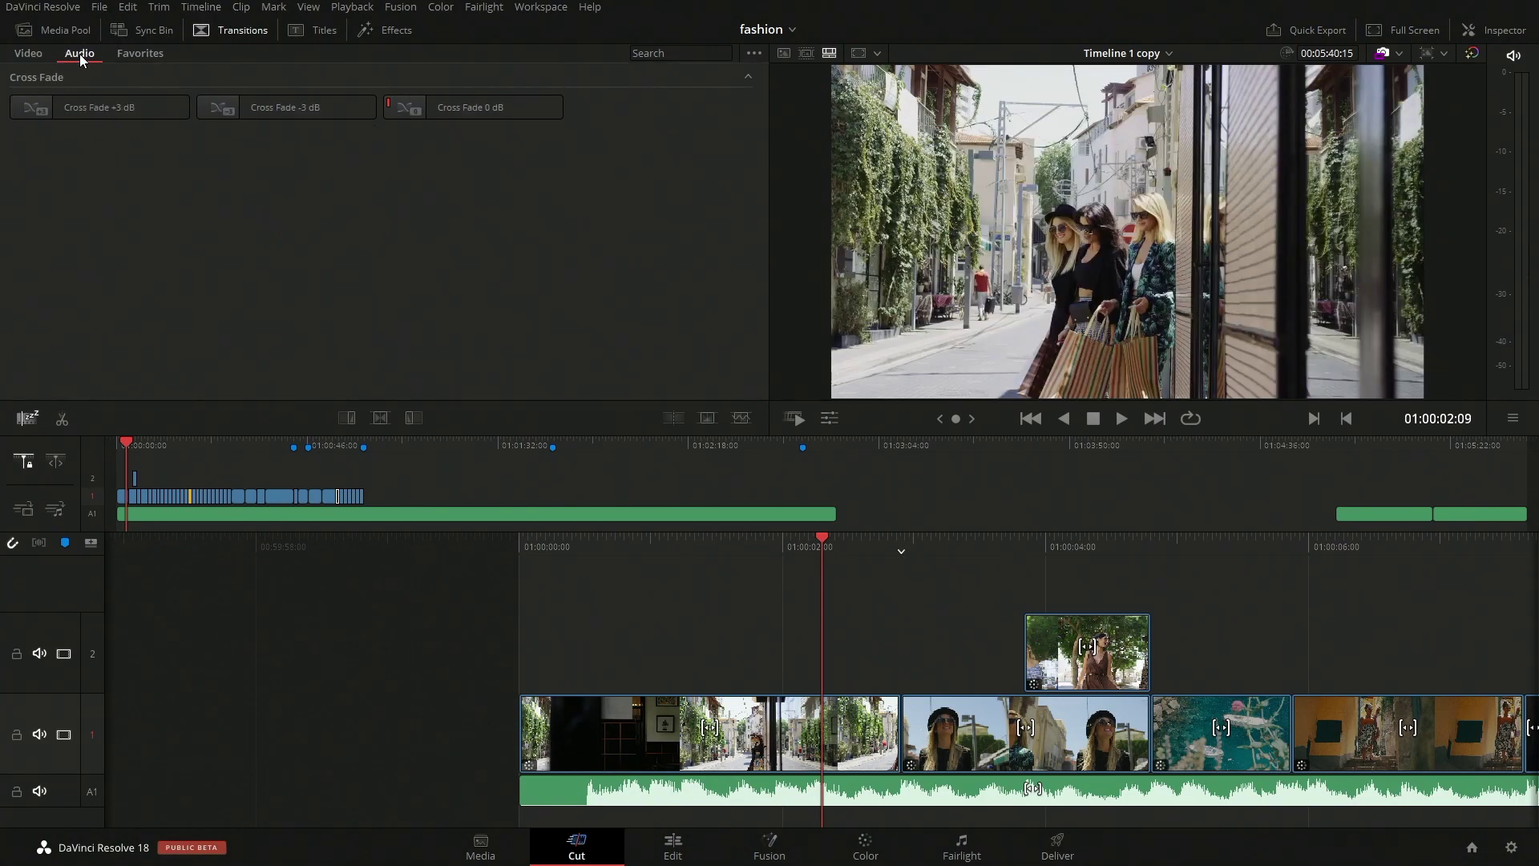
pyautogui.moveTo(425, 111); pyautogui.dragTo(984, 810)
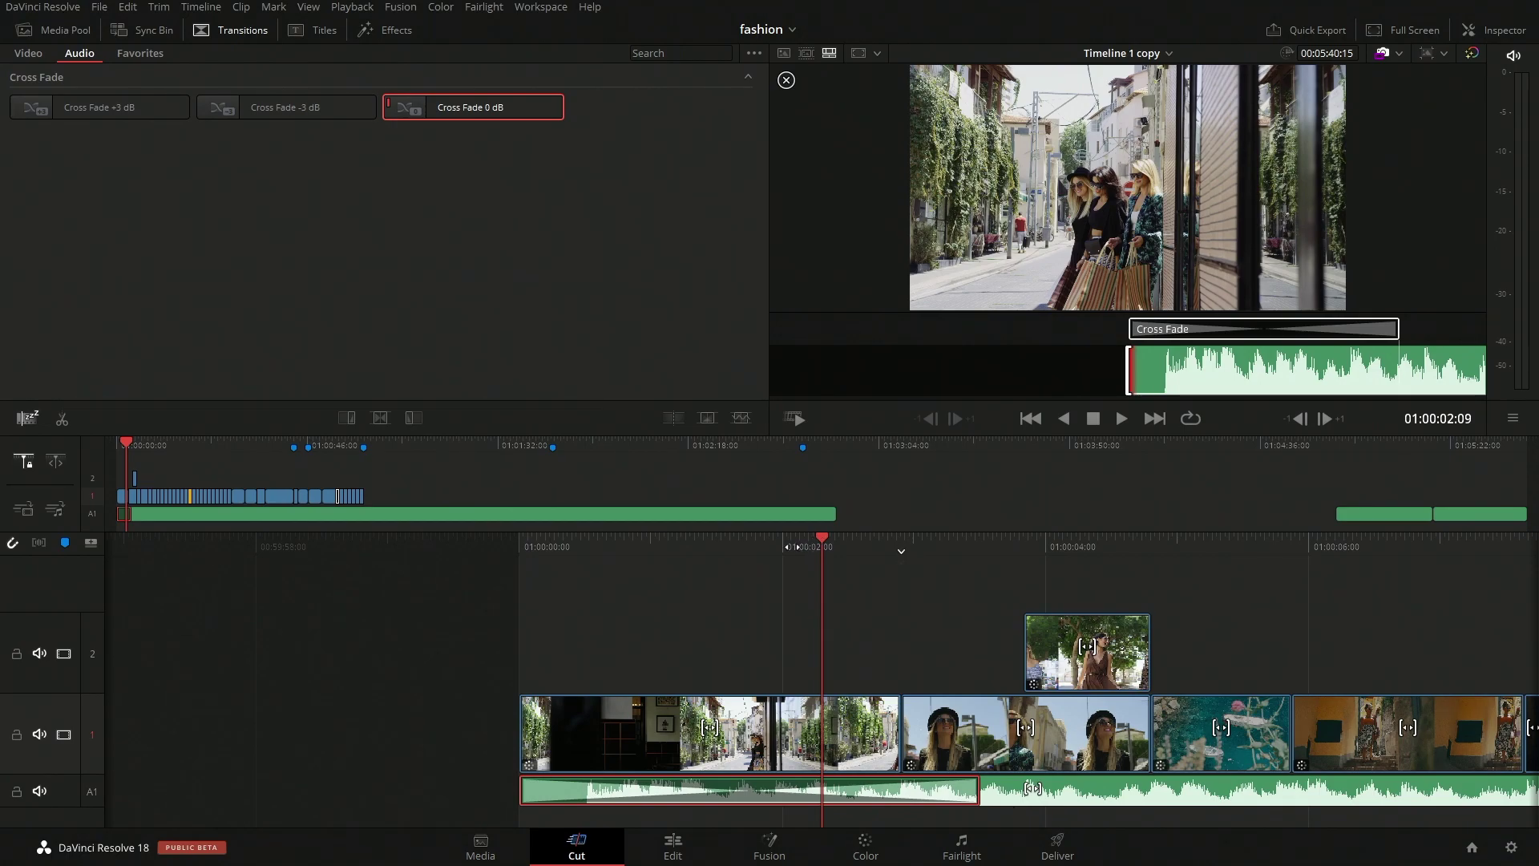
# Play the opening from the timeline start to hear the cross fade on the music clip.
pyautogui.press('Home')
pyautogui.press('space')
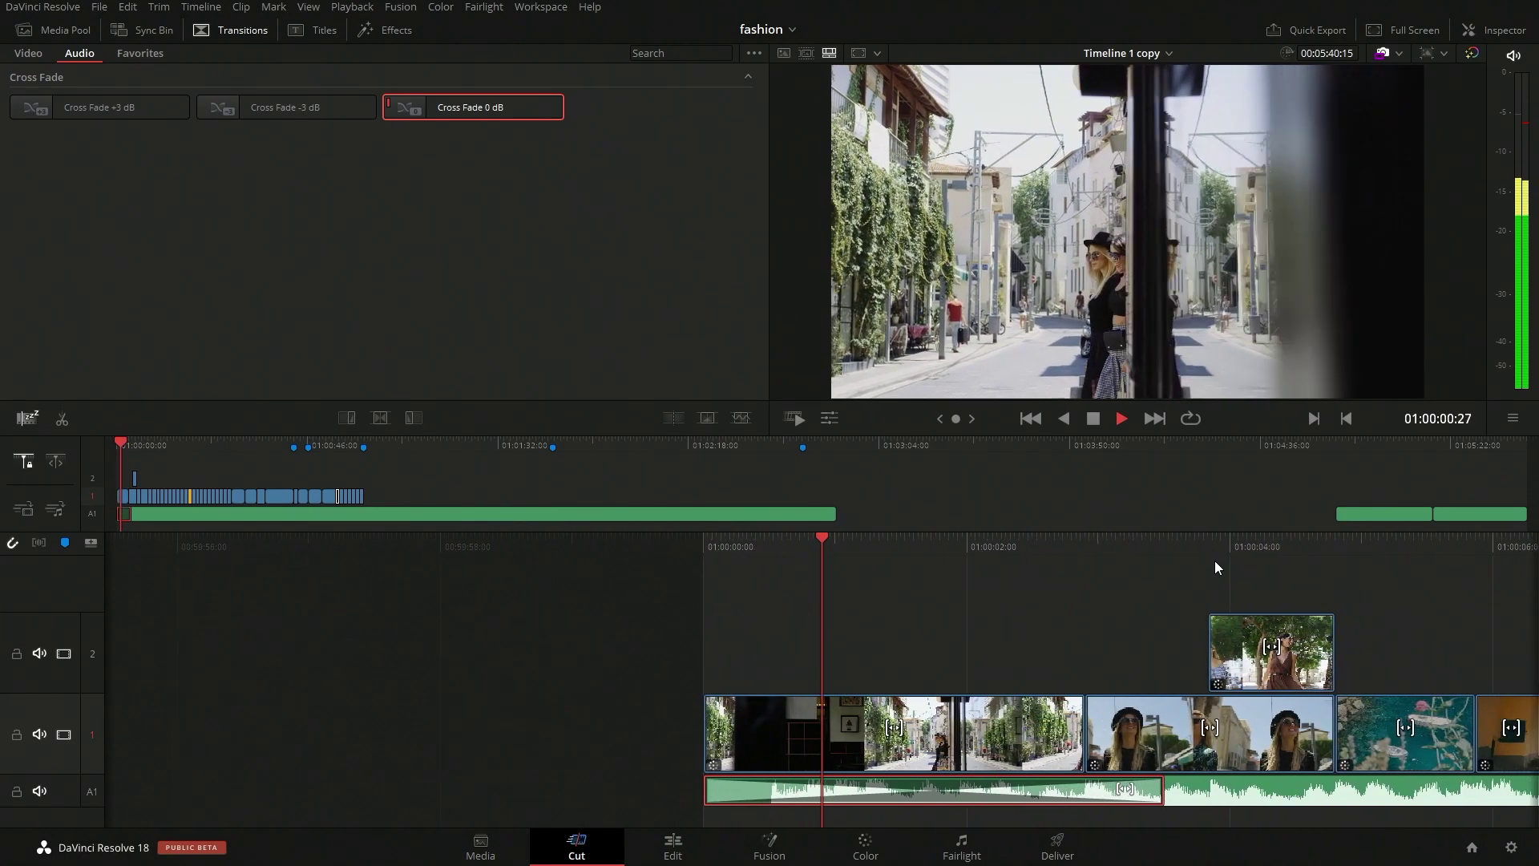
pyautogui.click(861, 741)
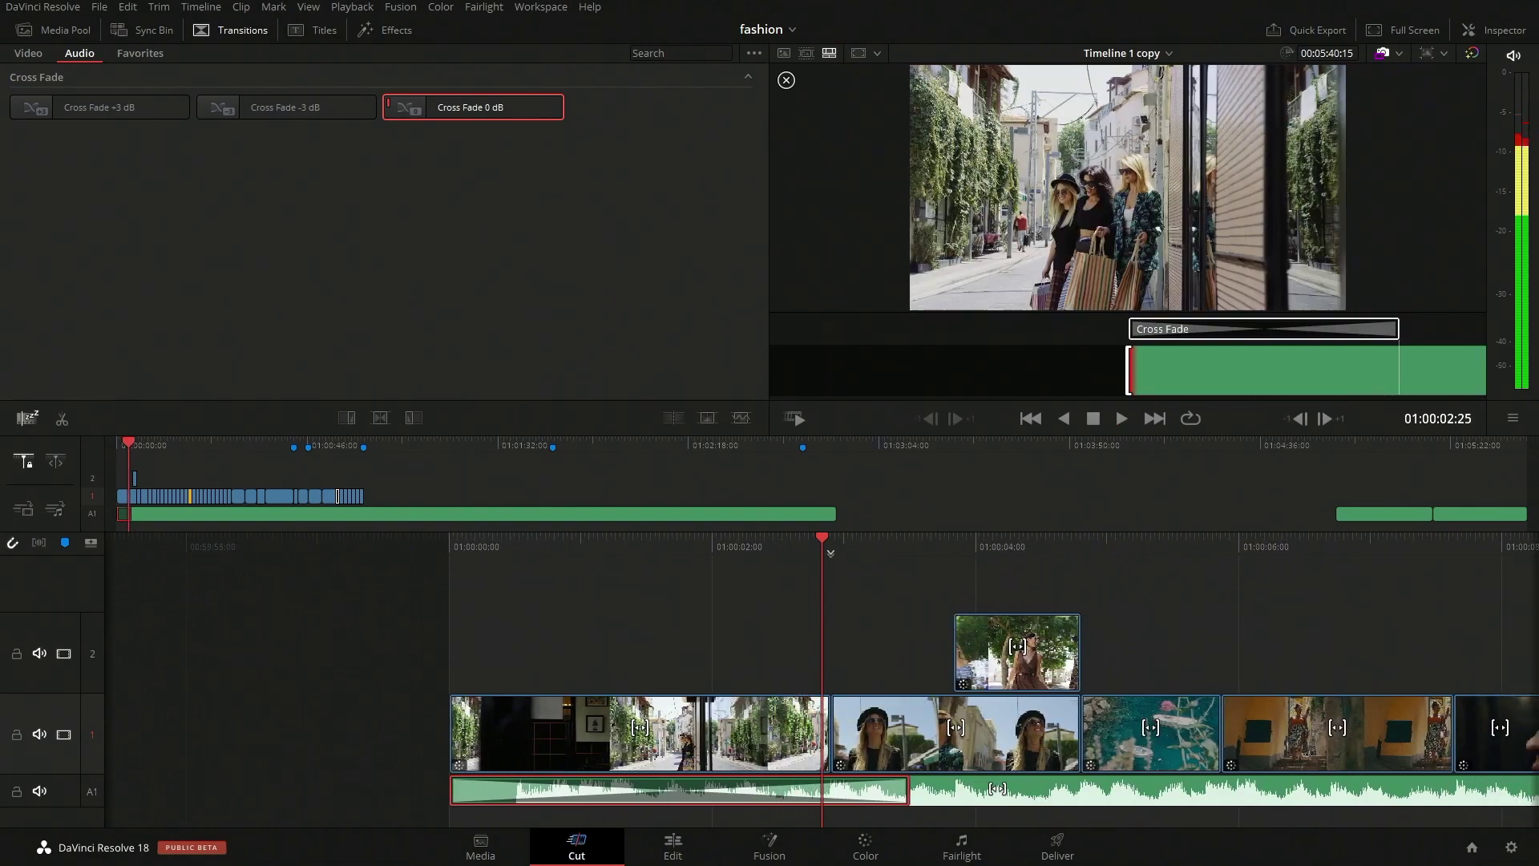
# On the Edit page, lengthen the music clip's opening cross fade to about 5.9 seconds (176 frames).
pyautogui.hotkey('shift', '4')
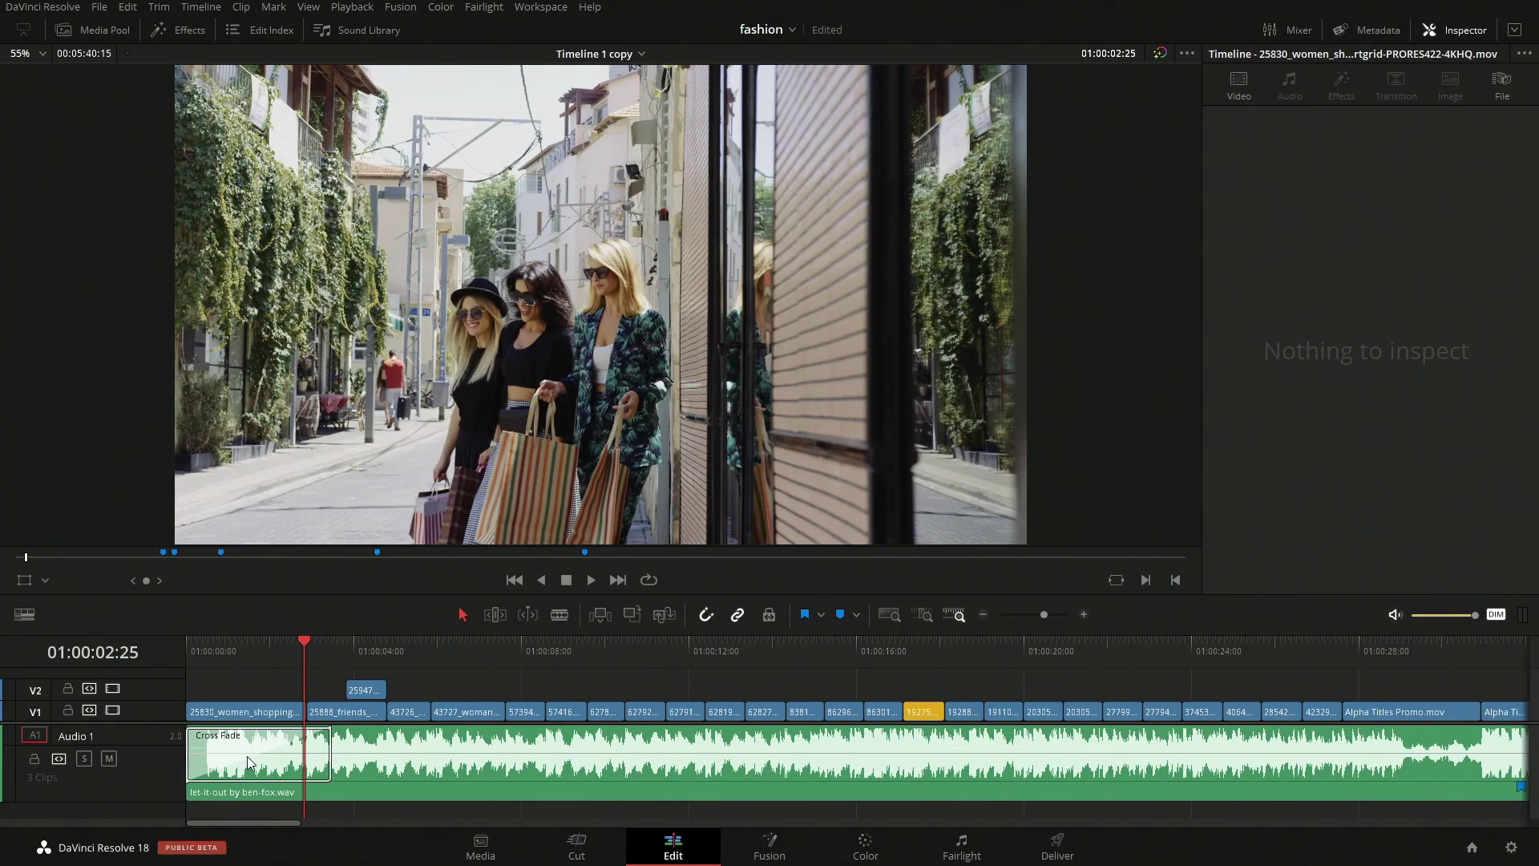
pyautogui.click(249, 758)
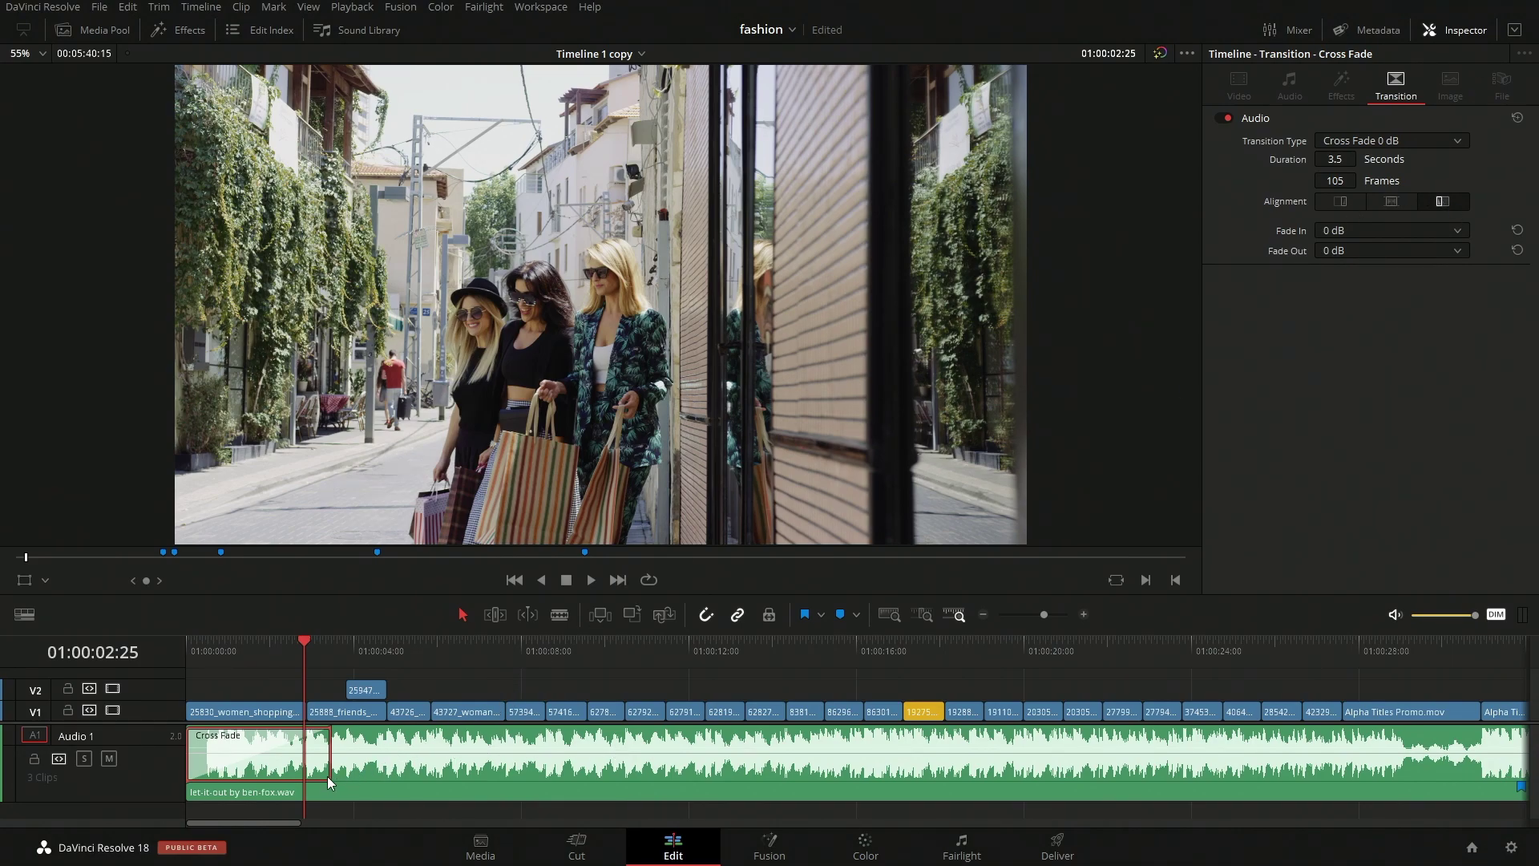
pyautogui.moveTo(330, 768); pyautogui.dragTo(443, 765)
# Review the cross fade's properties on the Cut page, delete it from the music clip and return to the Edit page.
pyautogui.click(578, 846)
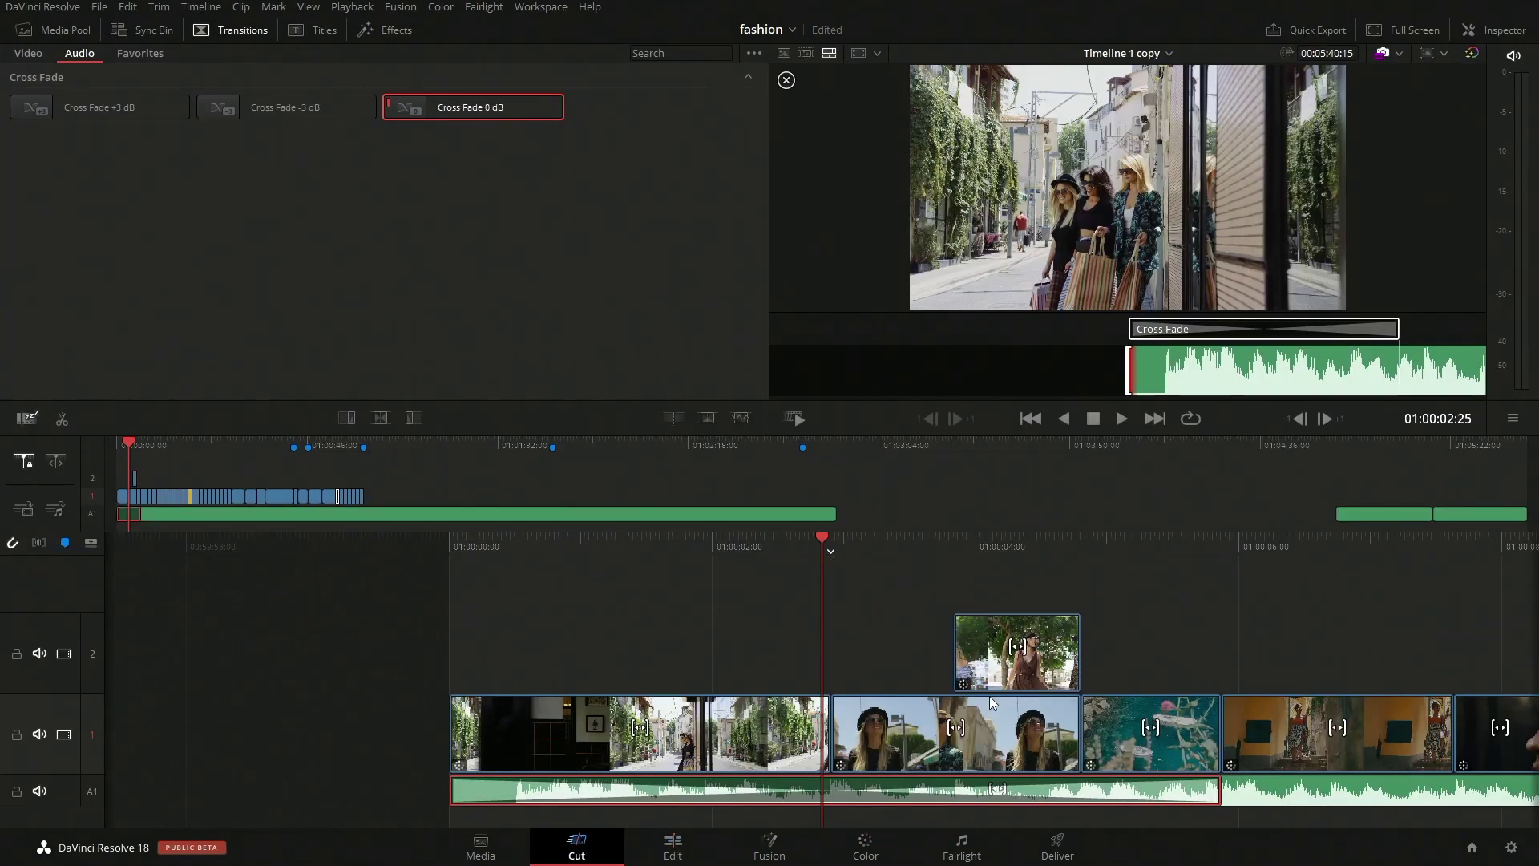
pyautogui.click(1512, 34)
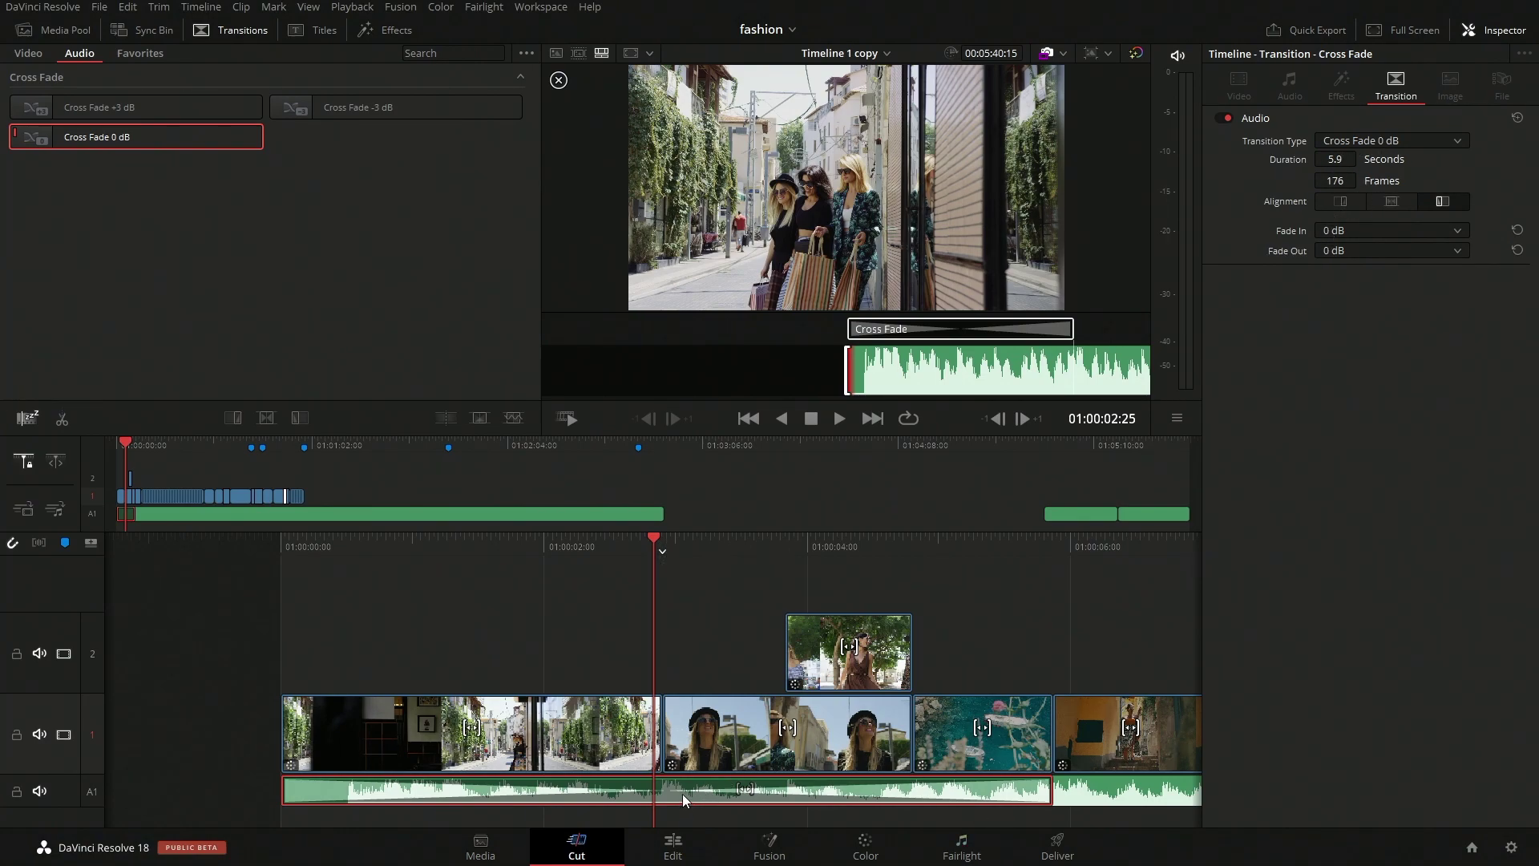
pyautogui.press('Delete')
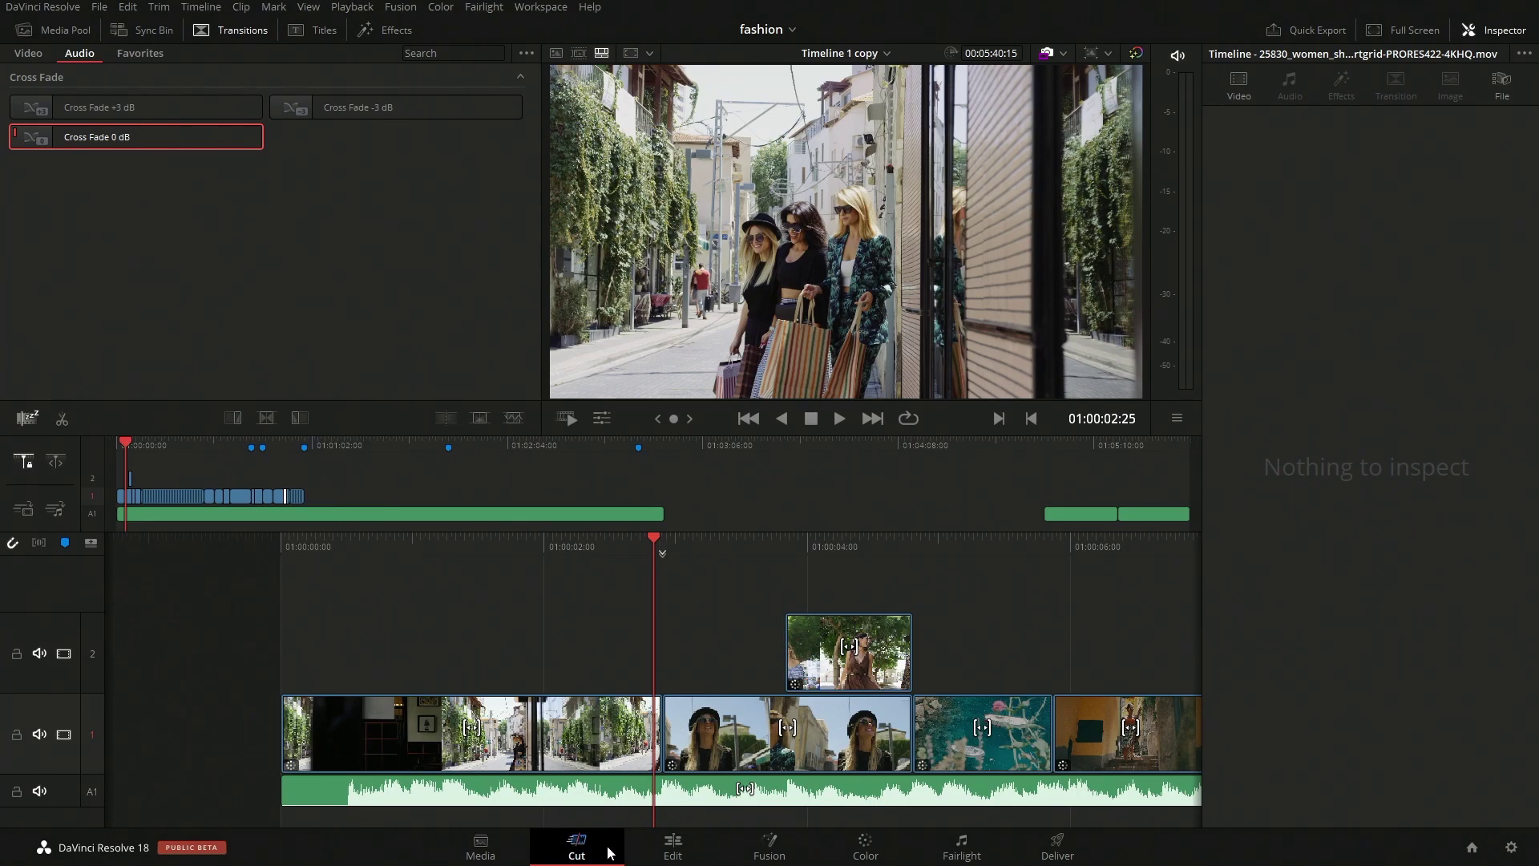
pyautogui.click(641, 846)
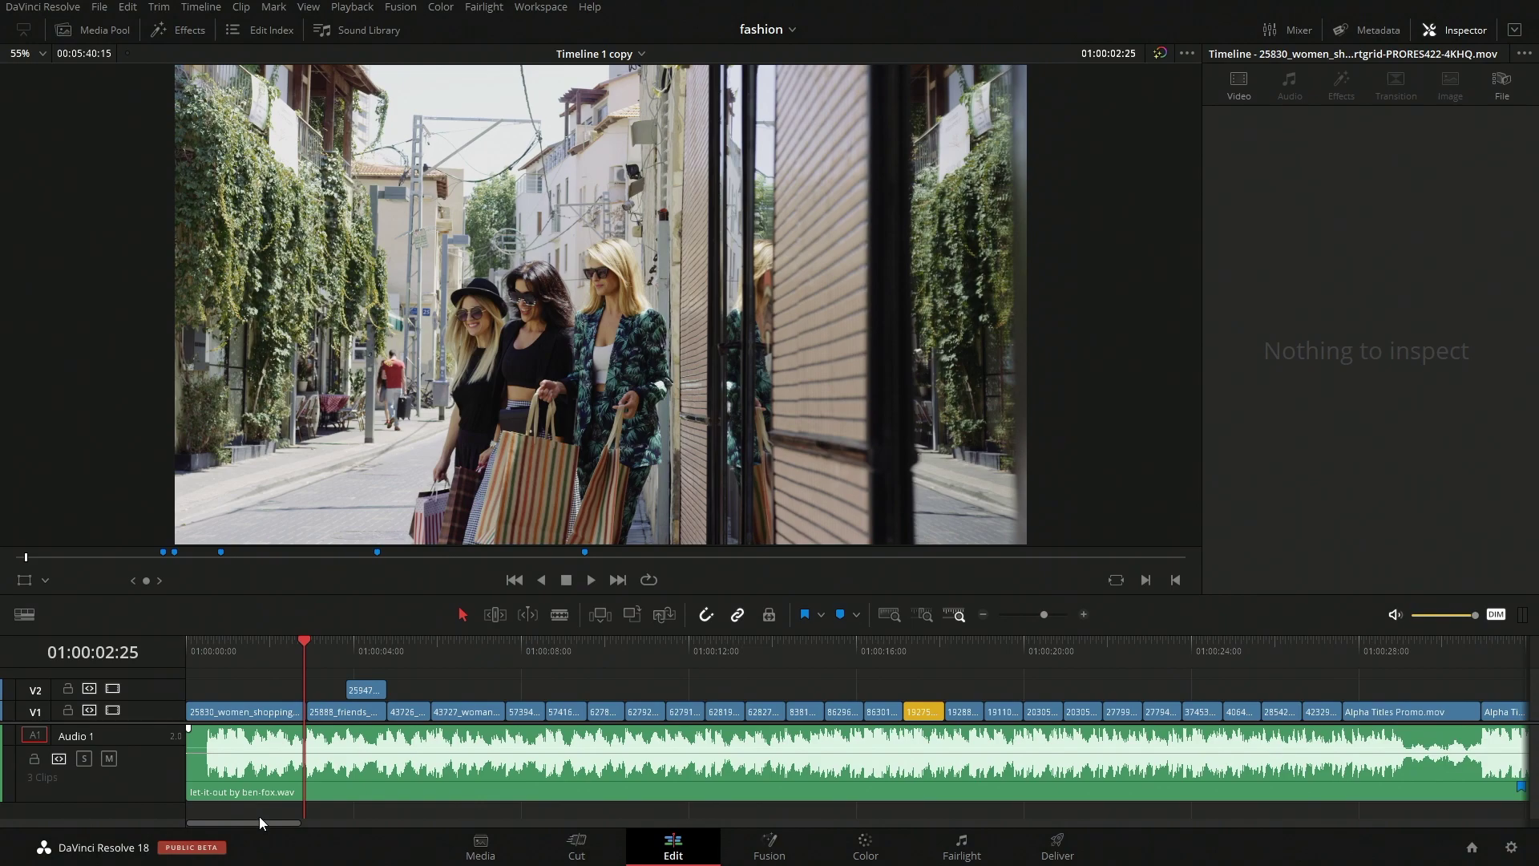
# Lower the music clip's volume to about -13.66 and raise it to about 6.57 using its volume line.
pyautogui.moveTo(213, 651); pyautogui.dragTo(156, 648)
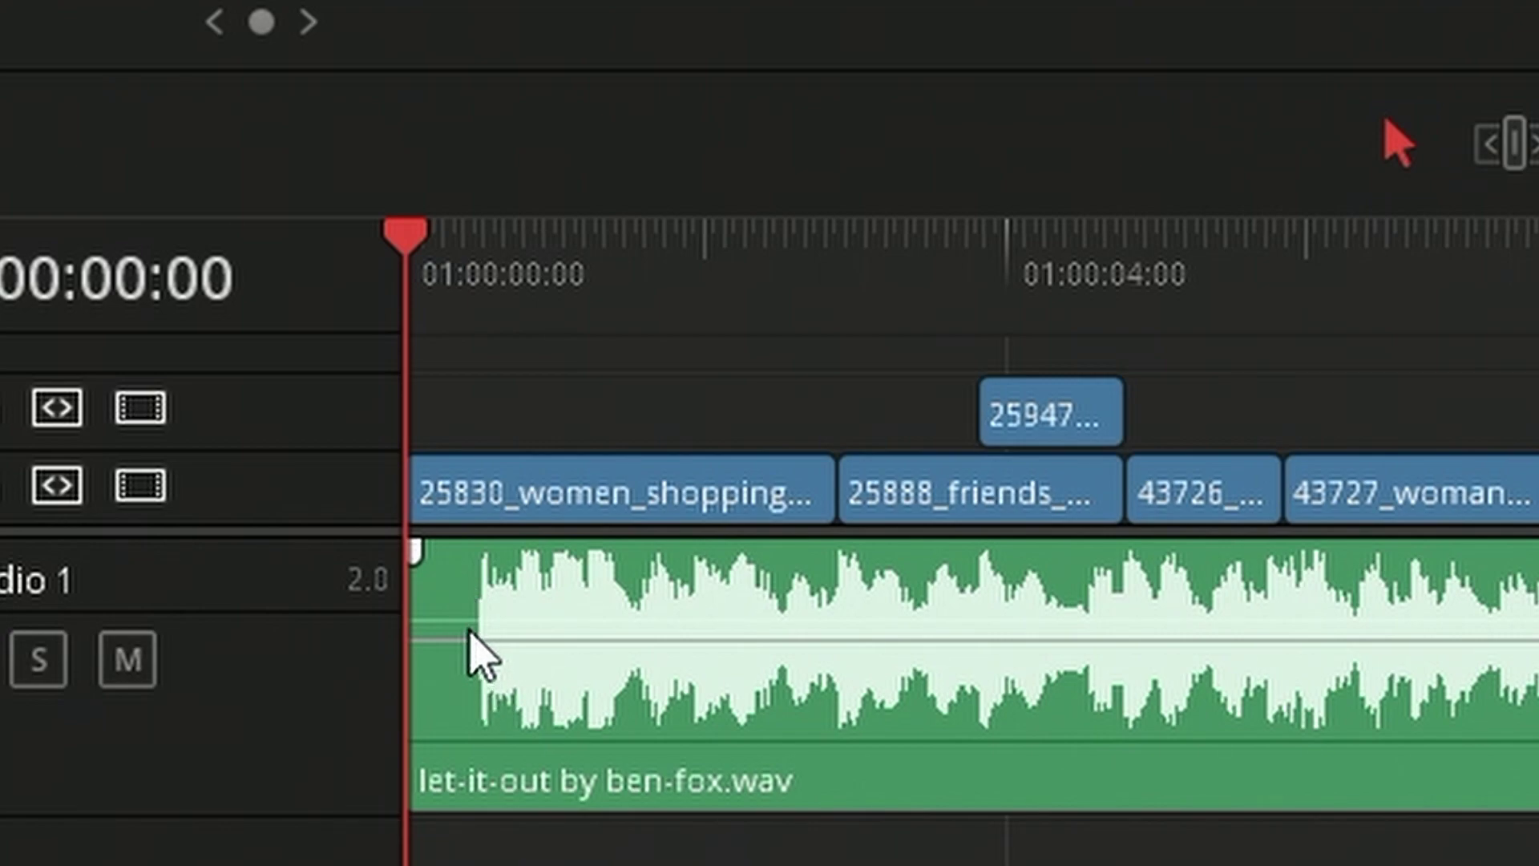
pyautogui.moveTo(465, 619)
pyautogui.mouseDown()
pyautogui.moveTo(465, 647)
pyautogui.moveTo(465, 607)
pyautogui.moveTo(465, 669)
pyautogui.moveTo(465, 621)
pyautogui.mouseUp()
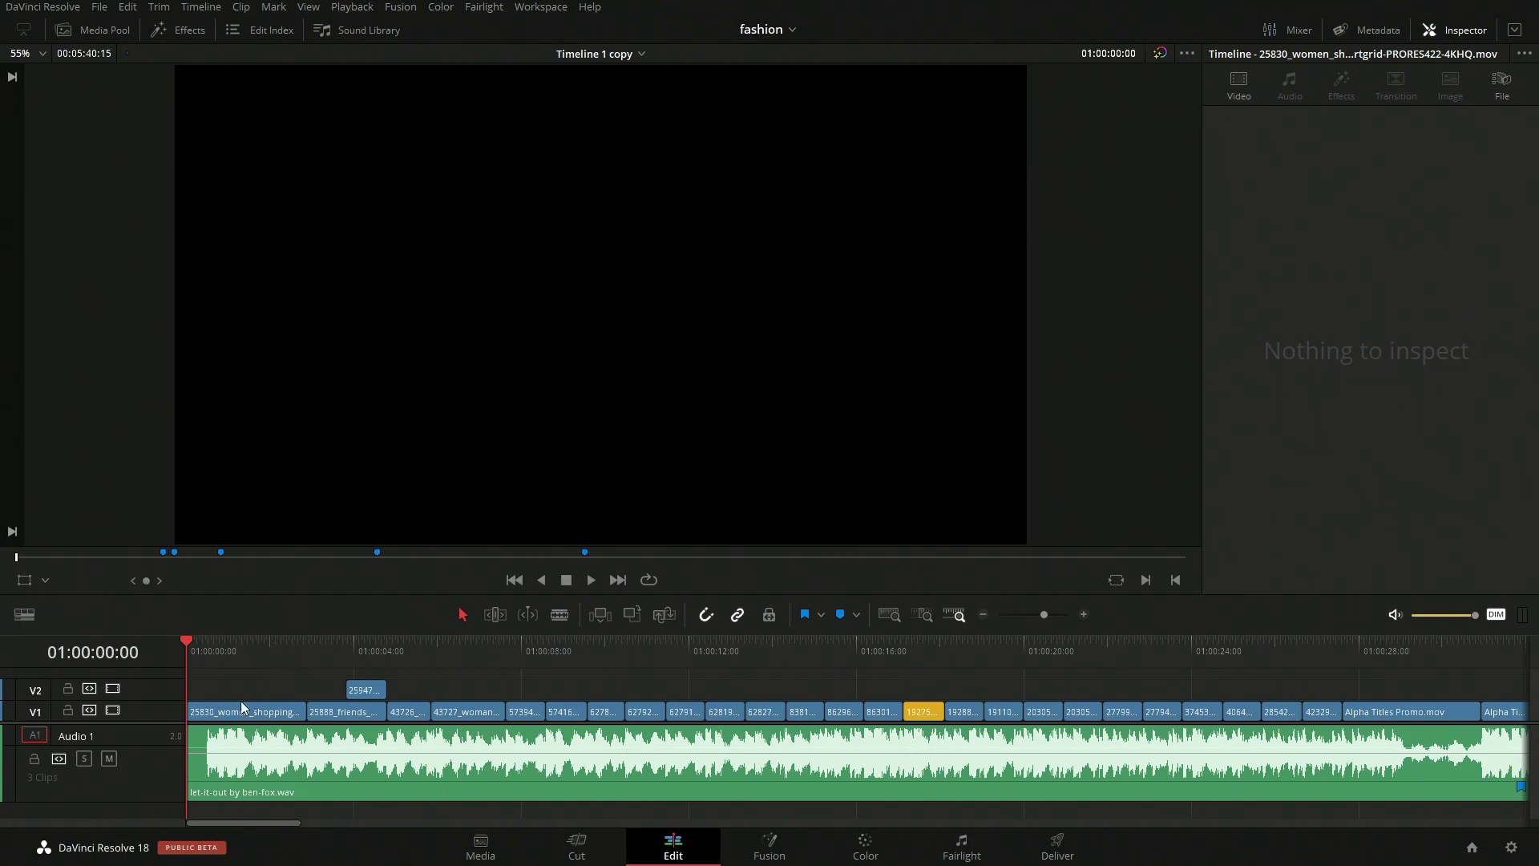
pyautogui.moveTo(1044, 614); pyautogui.dragTo(1049, 614)
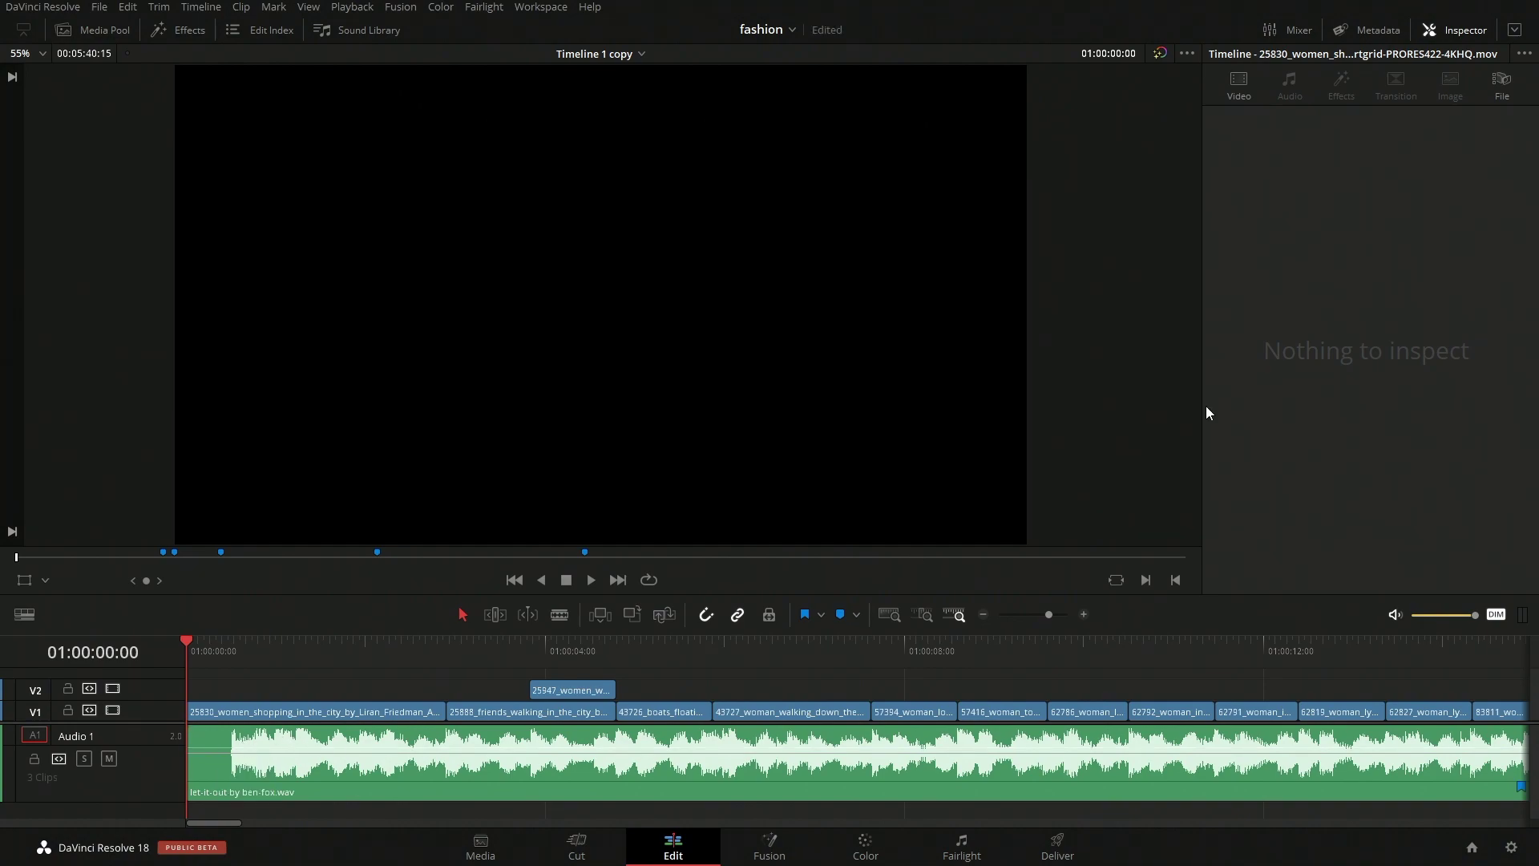
pyautogui.click(696, 793)
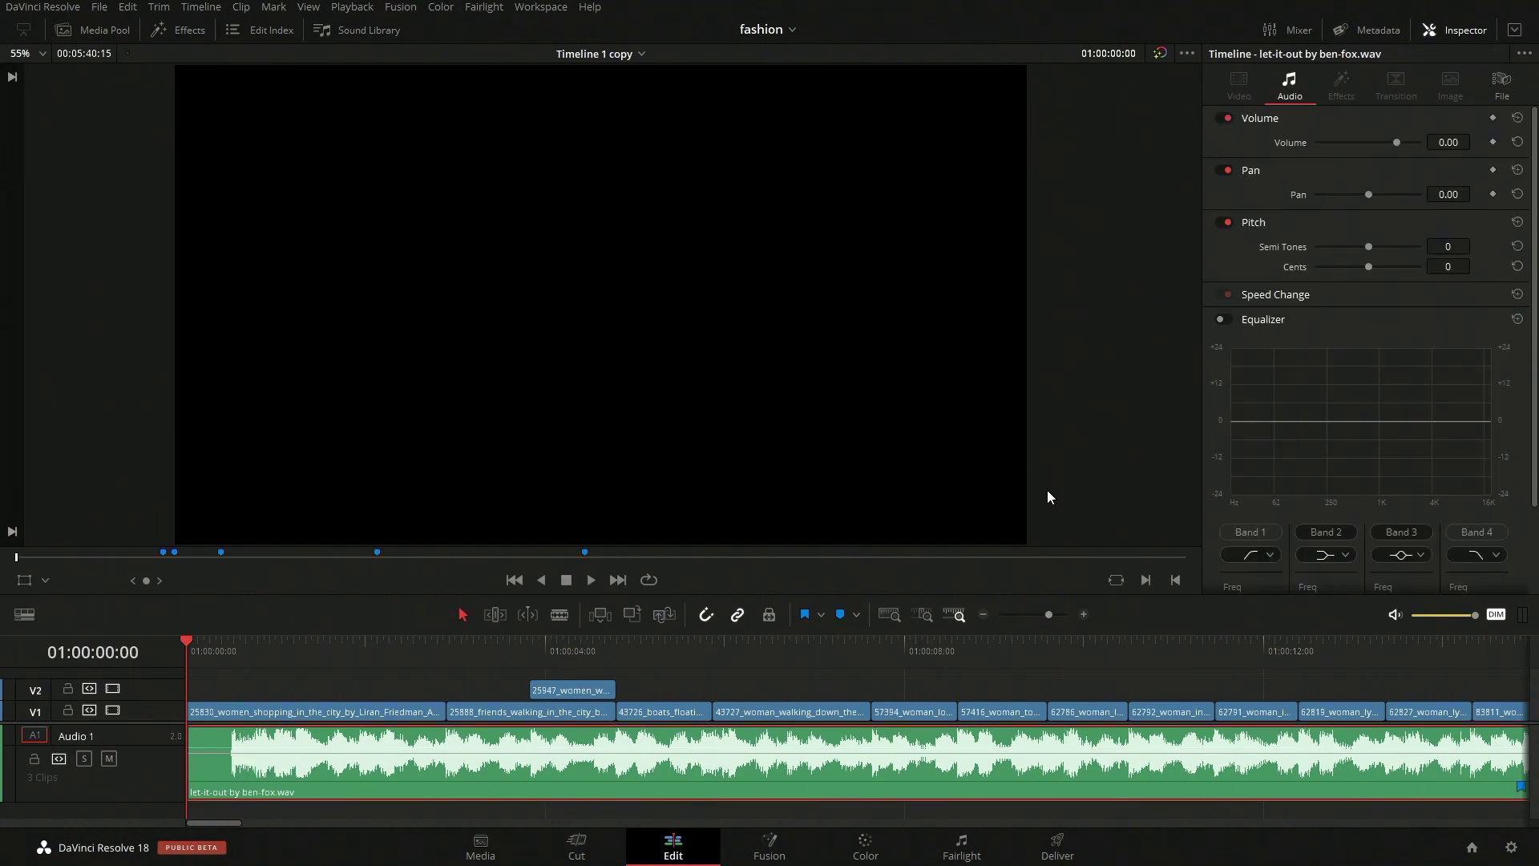
pyautogui.moveTo(1403, 139)
pyautogui.mouseDown()
pyautogui.moveTo(1378, 142)
pyautogui.moveTo(1421, 146)
pyautogui.moveTo(1385, 150)
pyautogui.mouseUp()
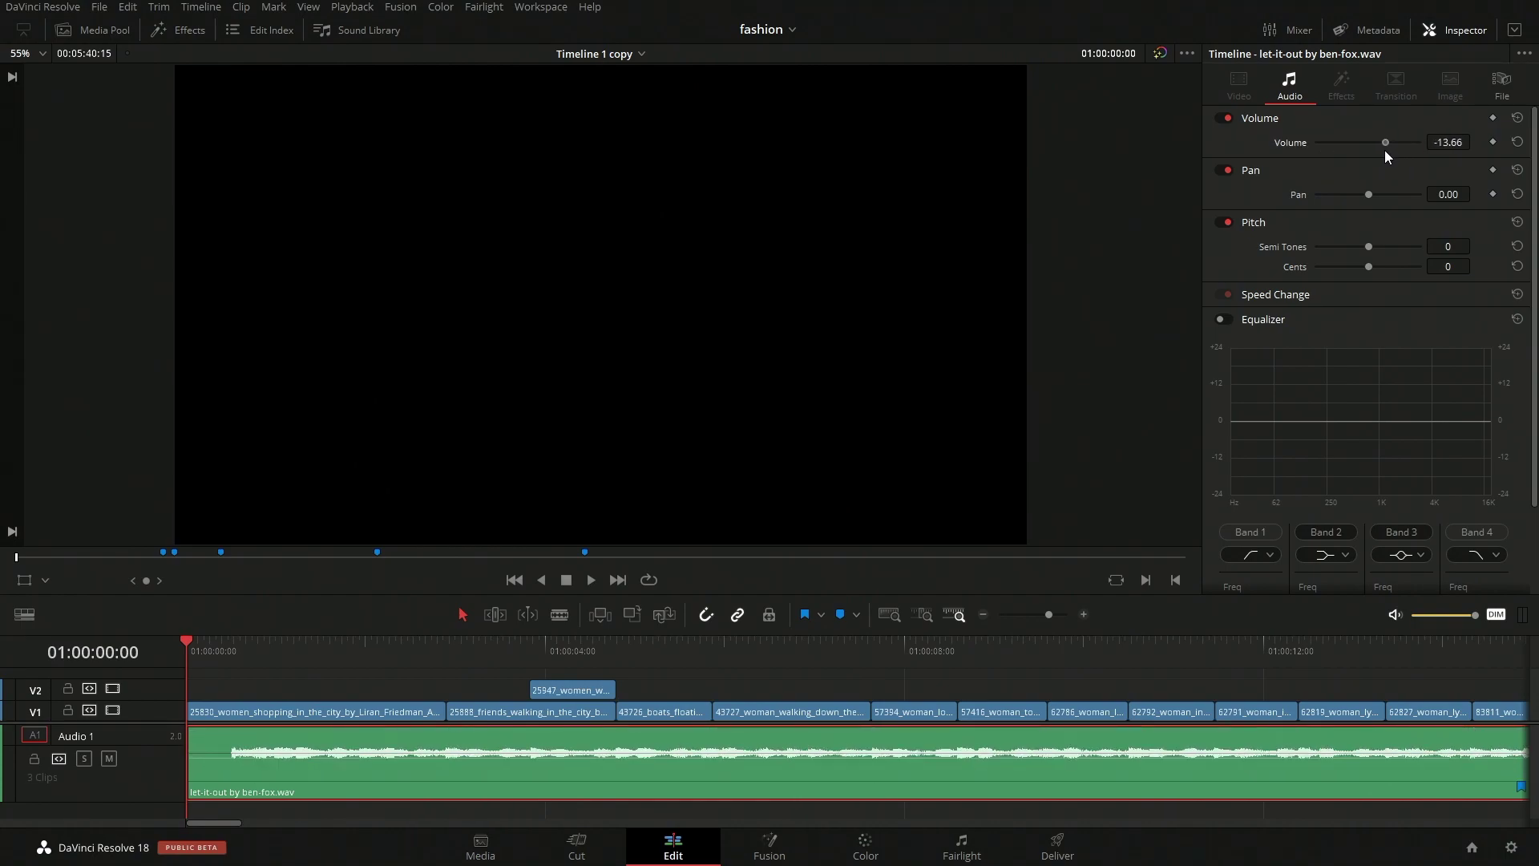
pyautogui.moveTo(458, 754)
pyautogui.mouseDown()
pyautogui.moveTo(471, 760)
pyautogui.moveTo(472, 742)
pyautogui.mouseUp()
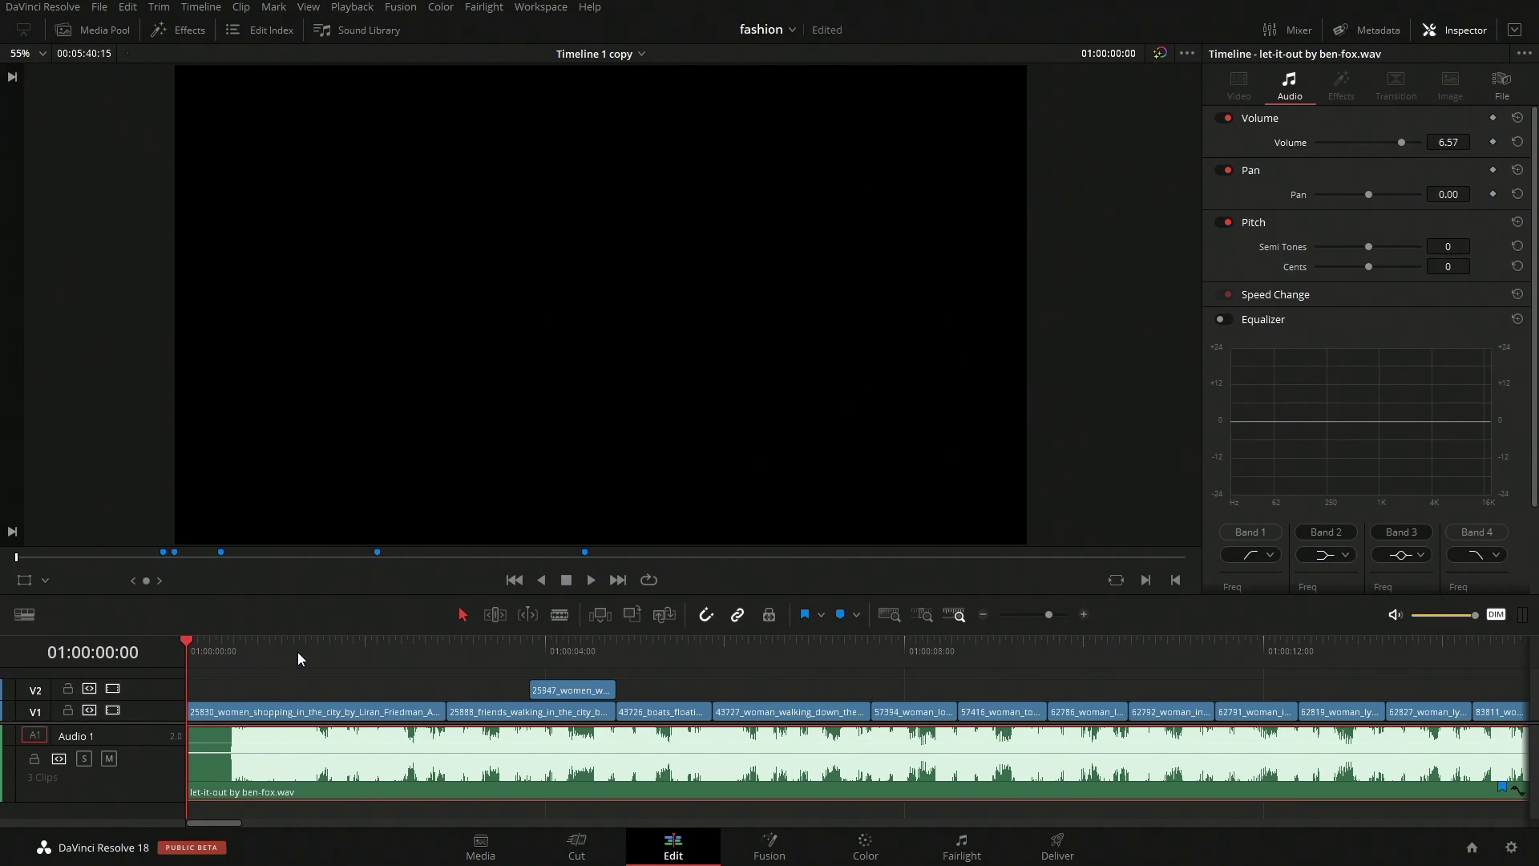
# Reset the music clip's volume to 0.00 and place the playhead at 01:00:02:17.
pyautogui.moveTo(282, 651); pyautogui.dragTo(406, 691)
pyautogui.doubleClick(1283, 142)
pyautogui.press('space')
pyautogui.moveTo(364, 662); pyautogui.dragTo(417, 662)
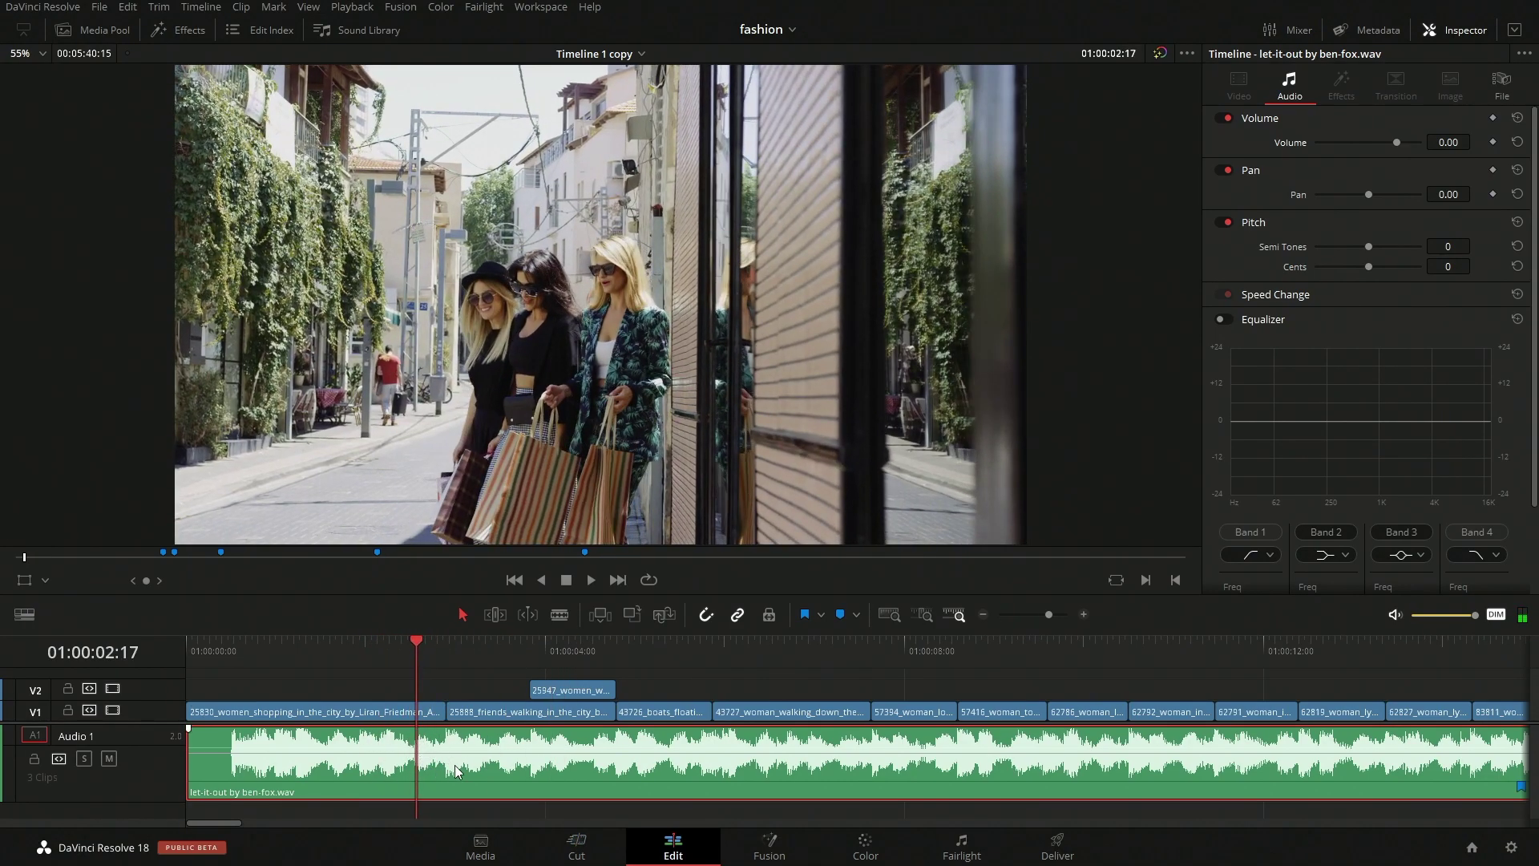
# Keyframe the music clip's volume from -100.00 at its start to 0.00 at 01:00:02:17 and play back the fade-in.
pyautogui.click(1494, 143)
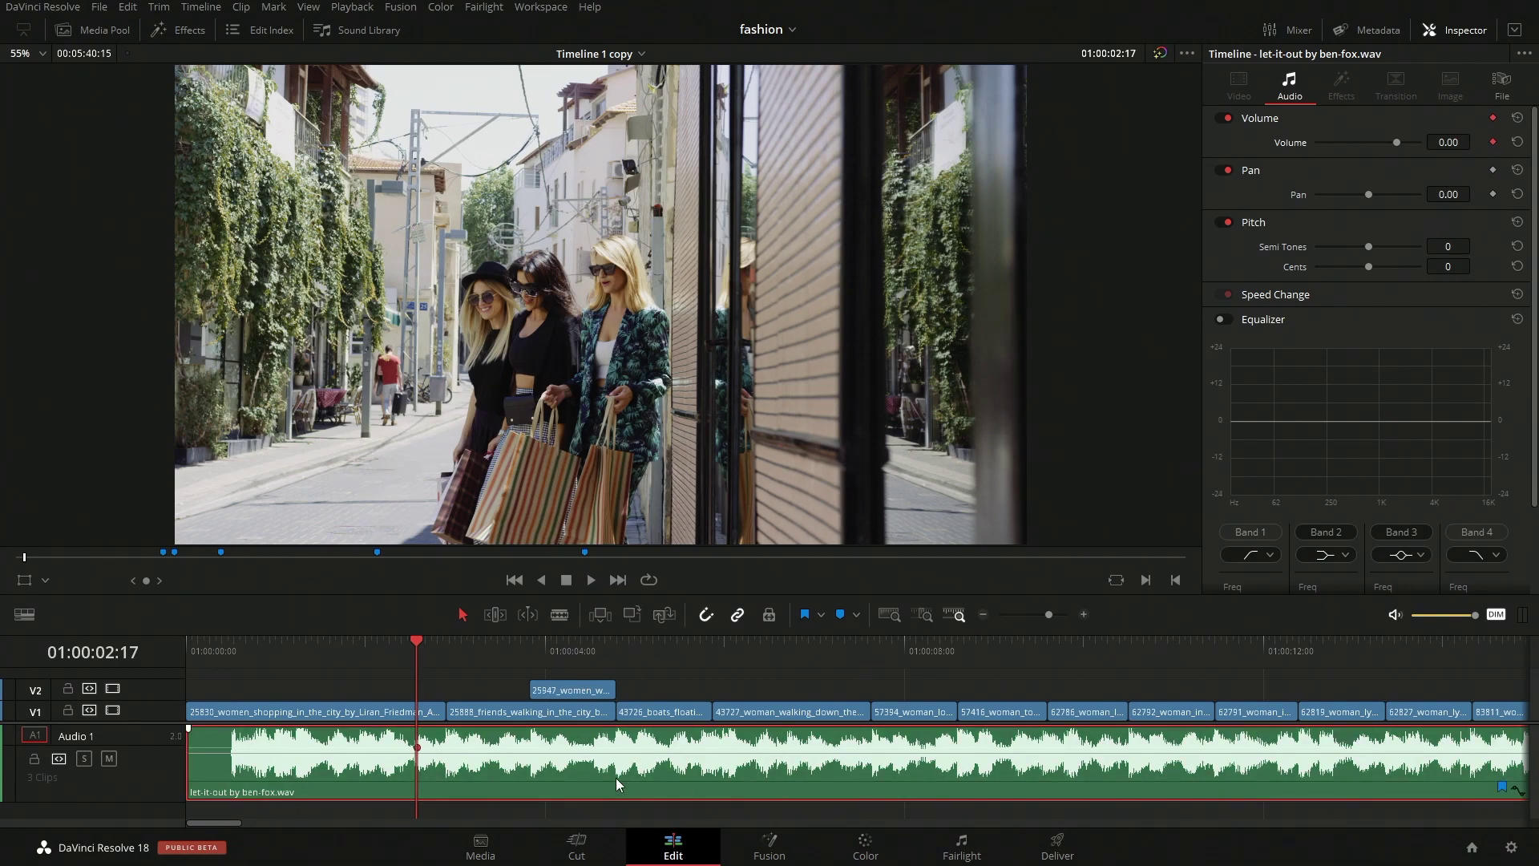
pyautogui.moveTo(393, 661); pyautogui.dragTo(181, 649)
pyautogui.moveTo(1393, 143); pyautogui.dragTo(1303, 143)
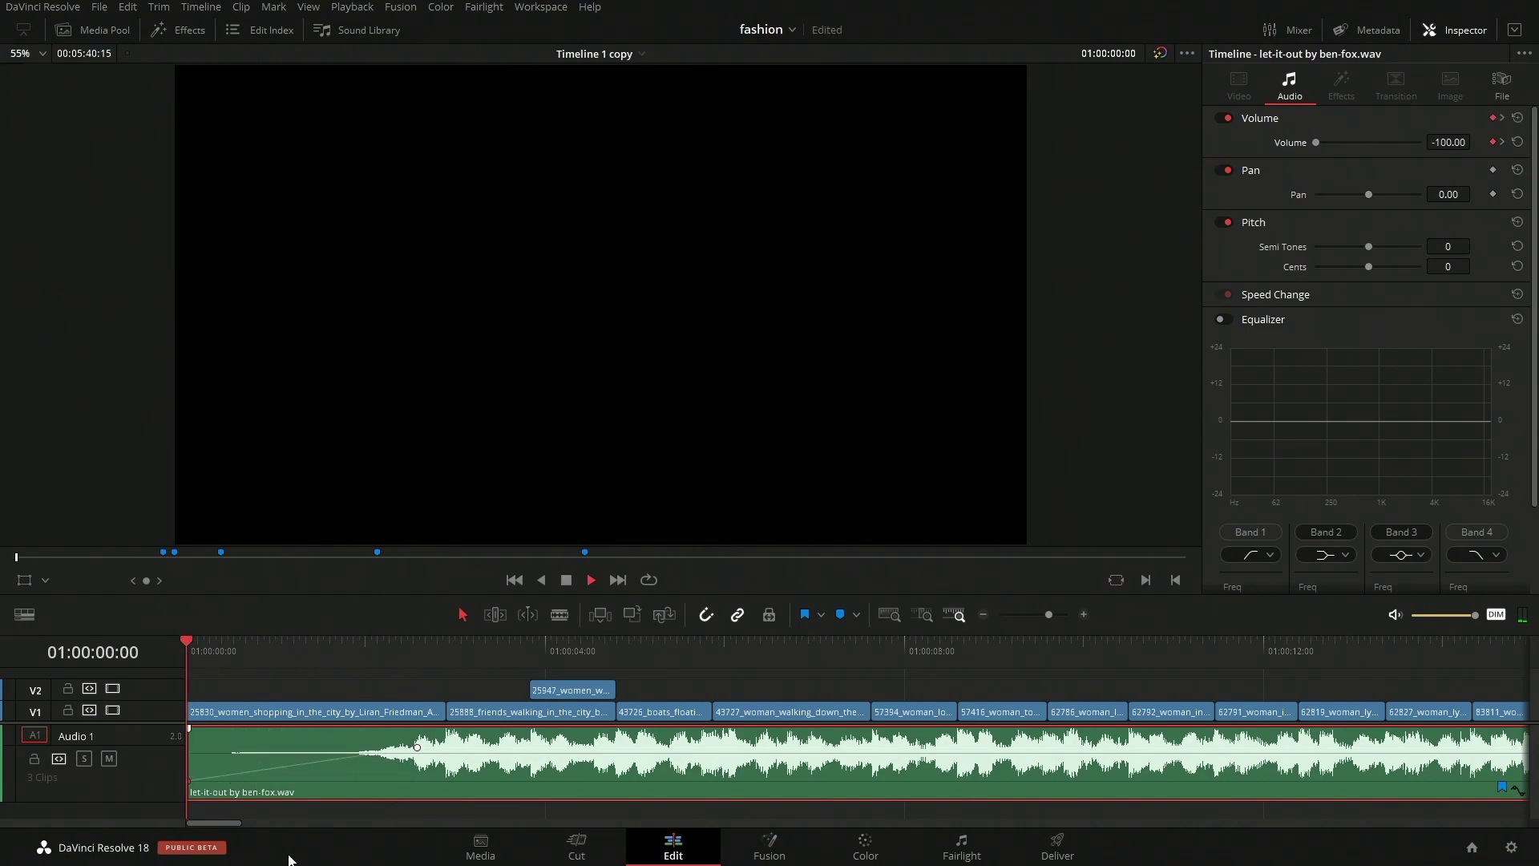
pyautogui.press('space')
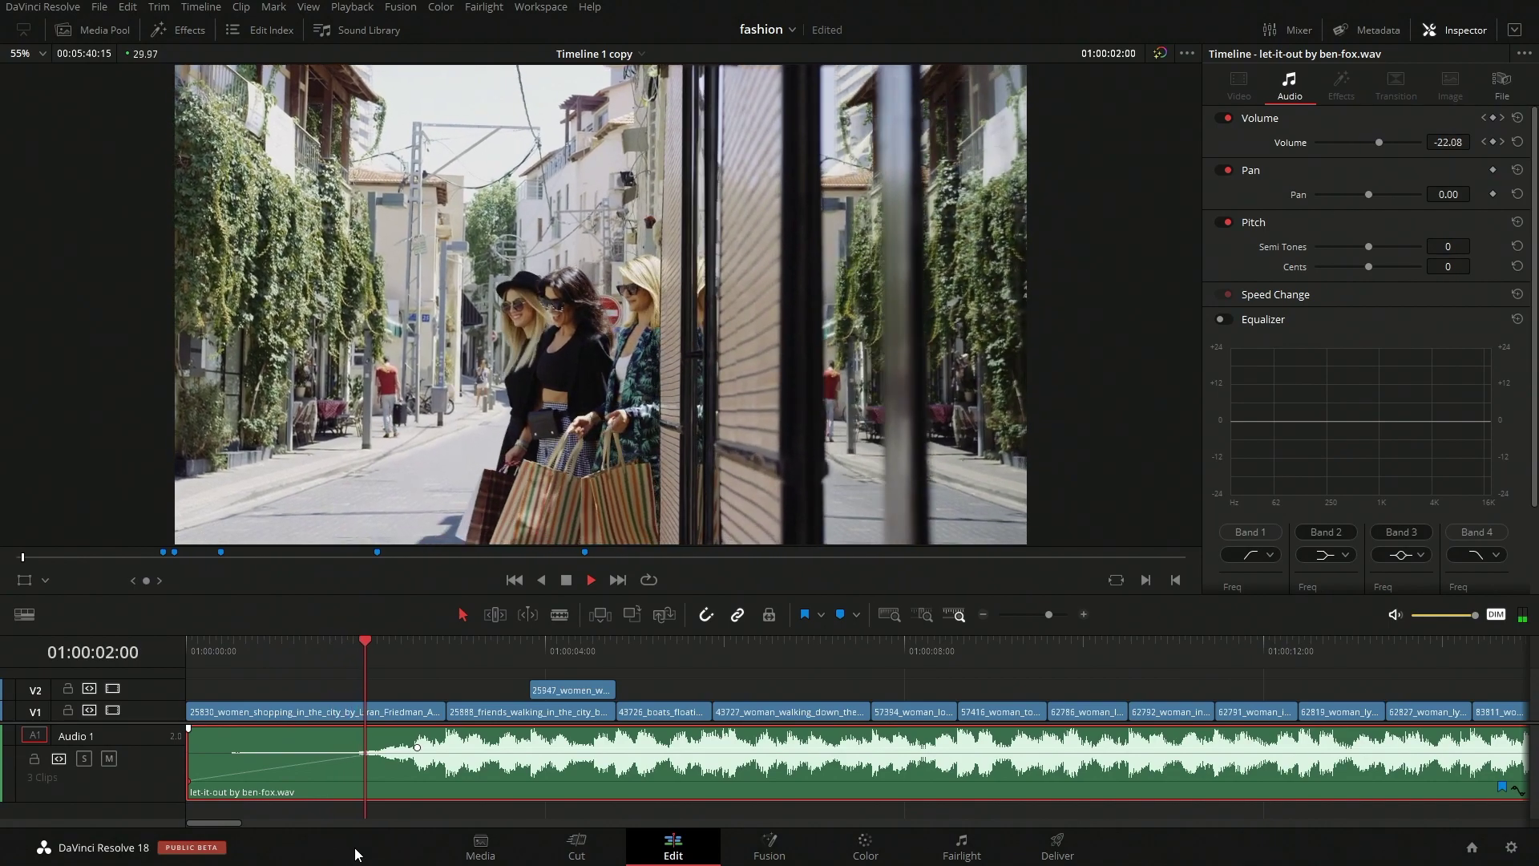
pyautogui.press('space')
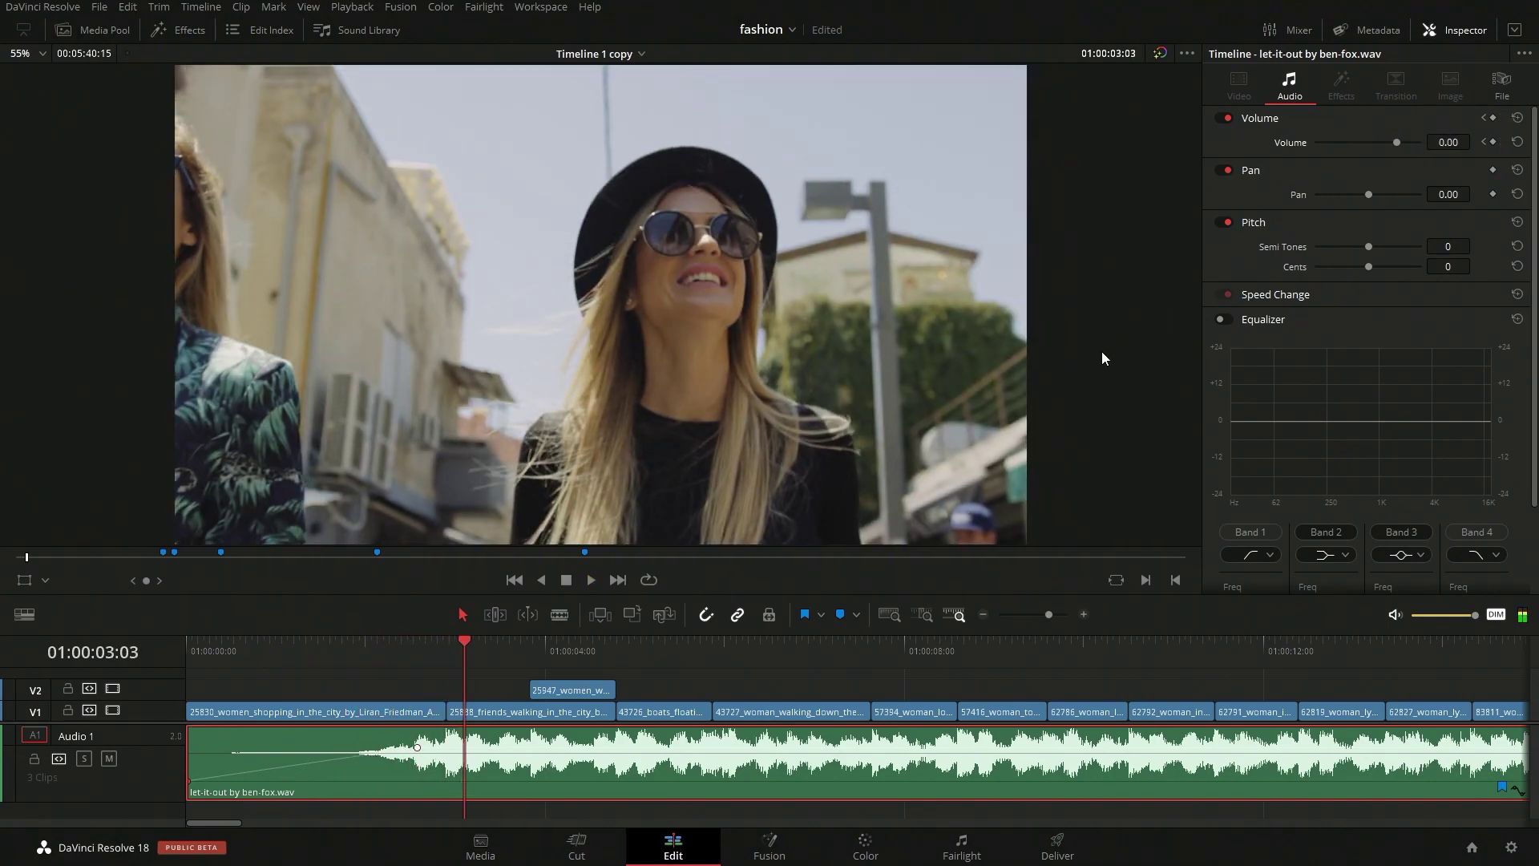
# Set the volume keyframe at the music clip's start to -40 and play back the fade-in.
pyautogui.press('Home')
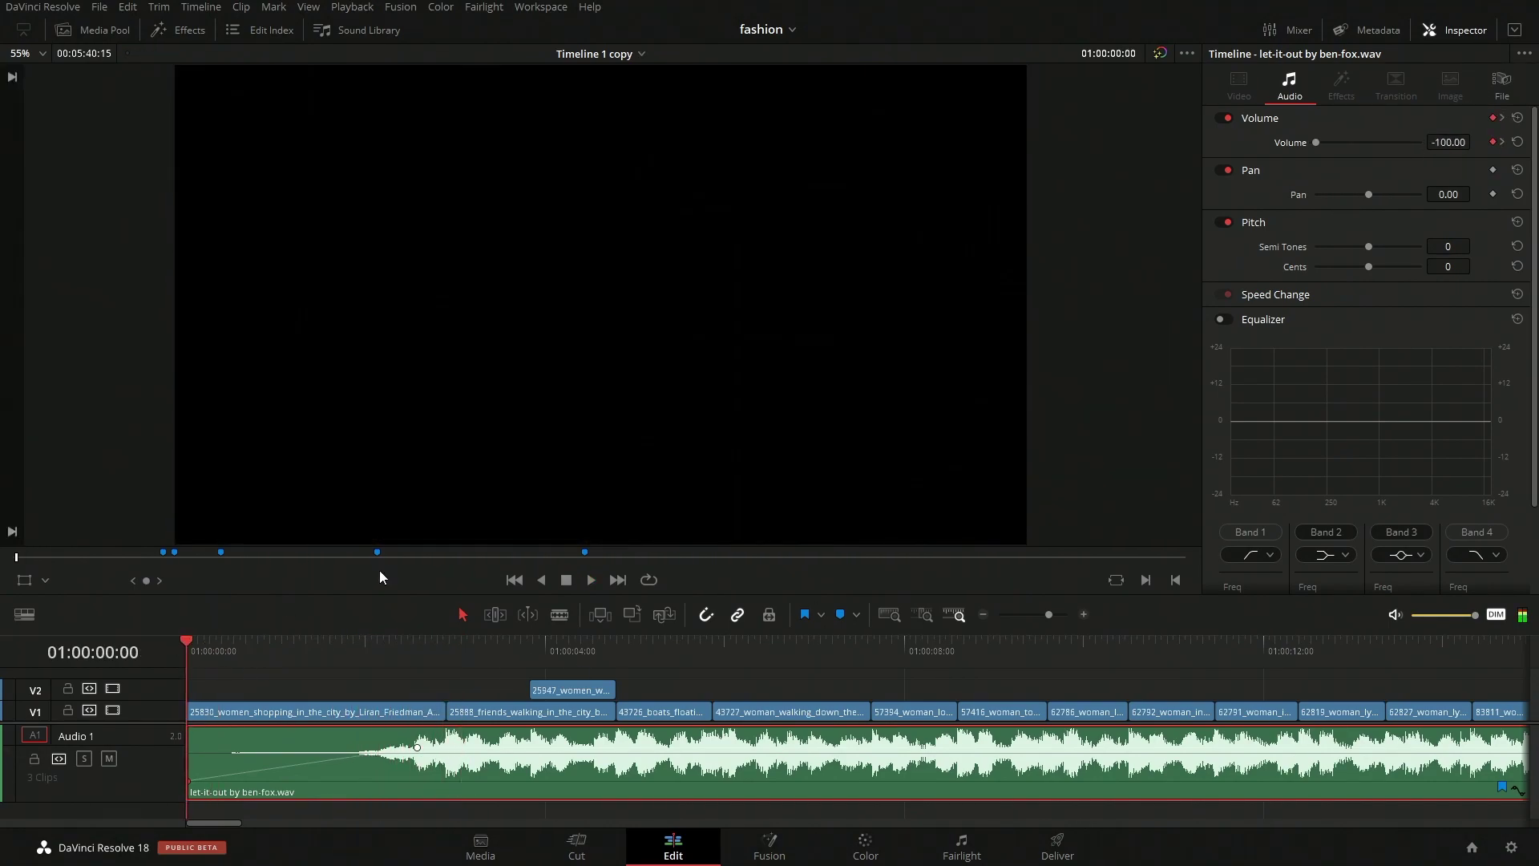
pyautogui.doubleClick(1448, 142)
pyautogui.write('-40')
pyautogui.press('Return')
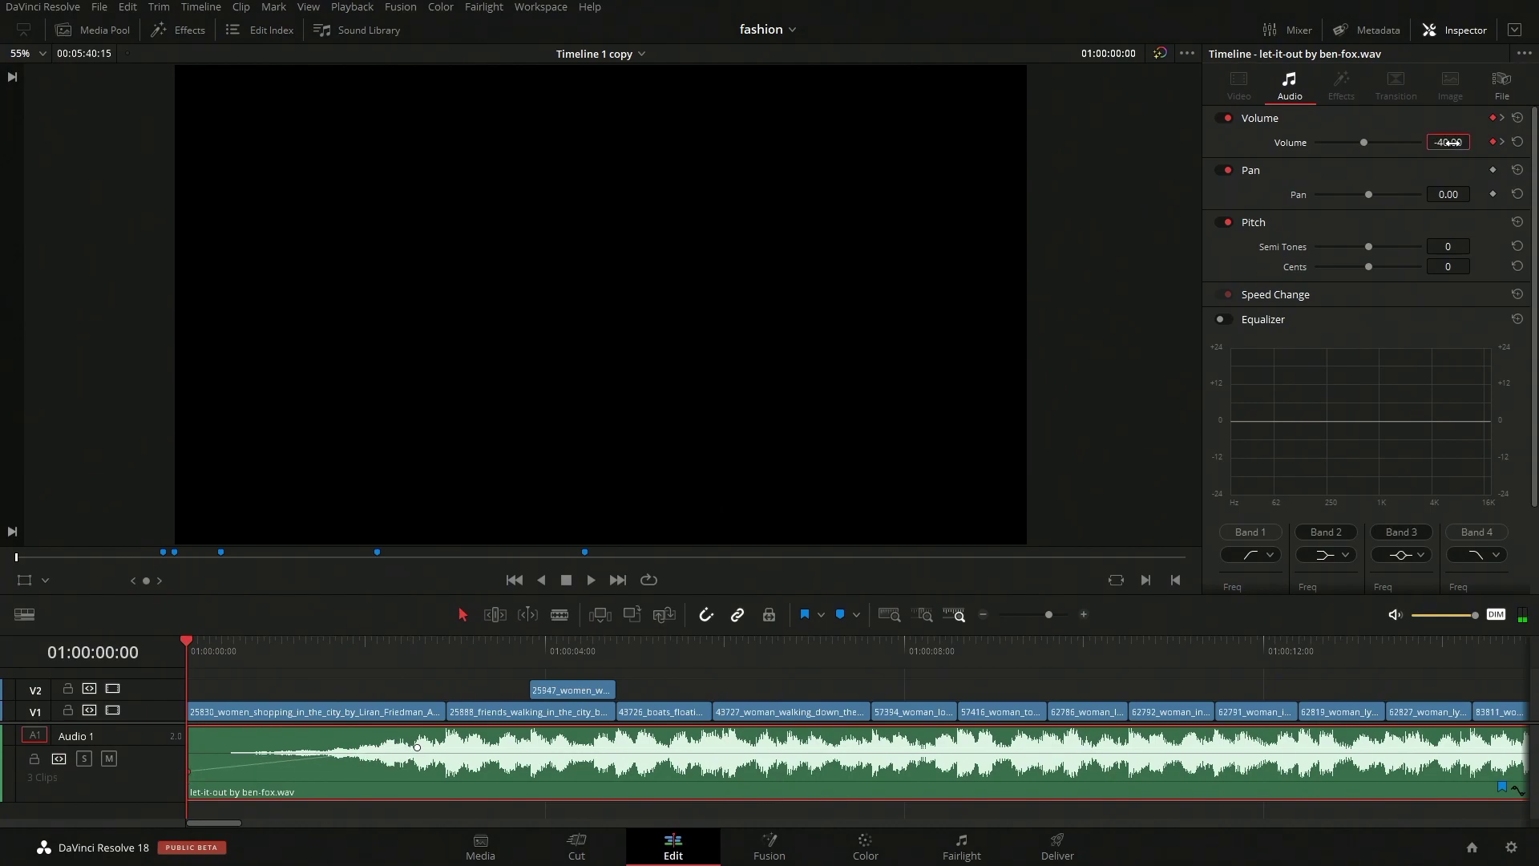
pyautogui.press('space')
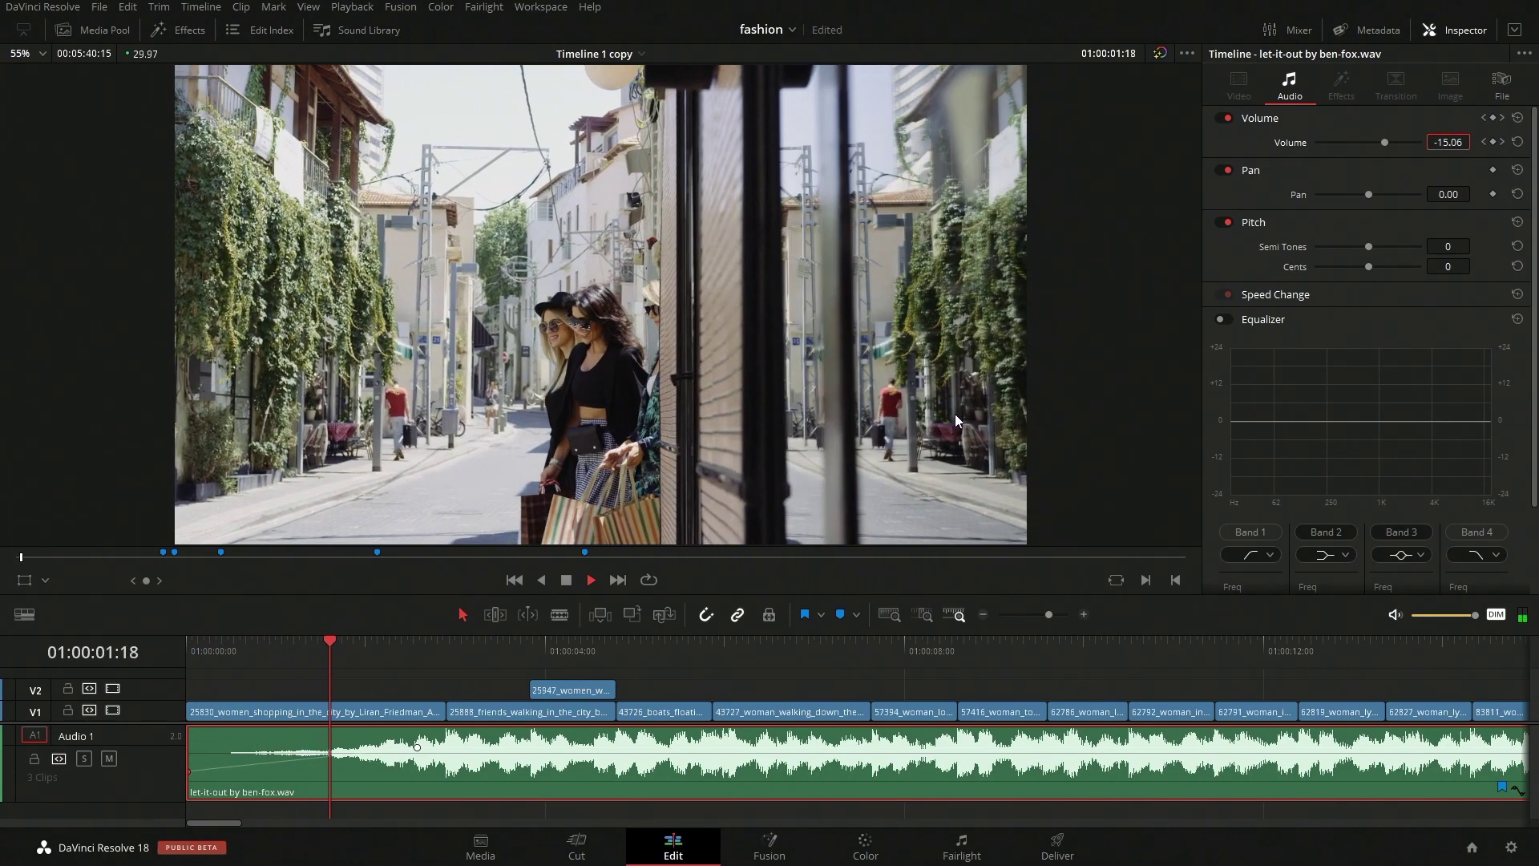
pyautogui.press('space')
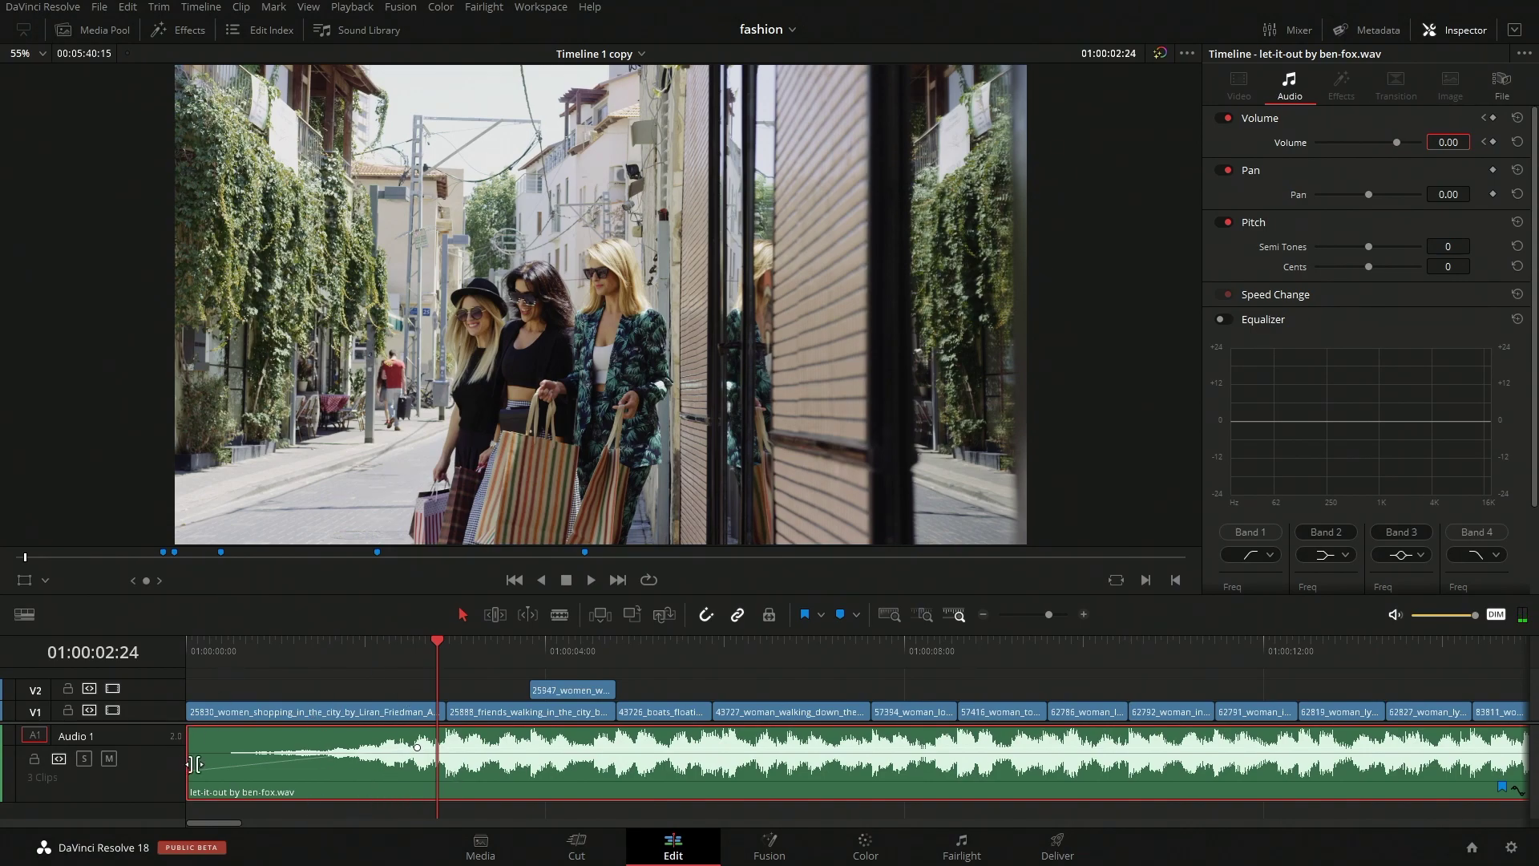
# Raise the starting volume keyframe slightly on the music clip's volume line and play the clip from its start.
pyautogui.moveTo(191, 773); pyautogui.dragTo(193, 760)
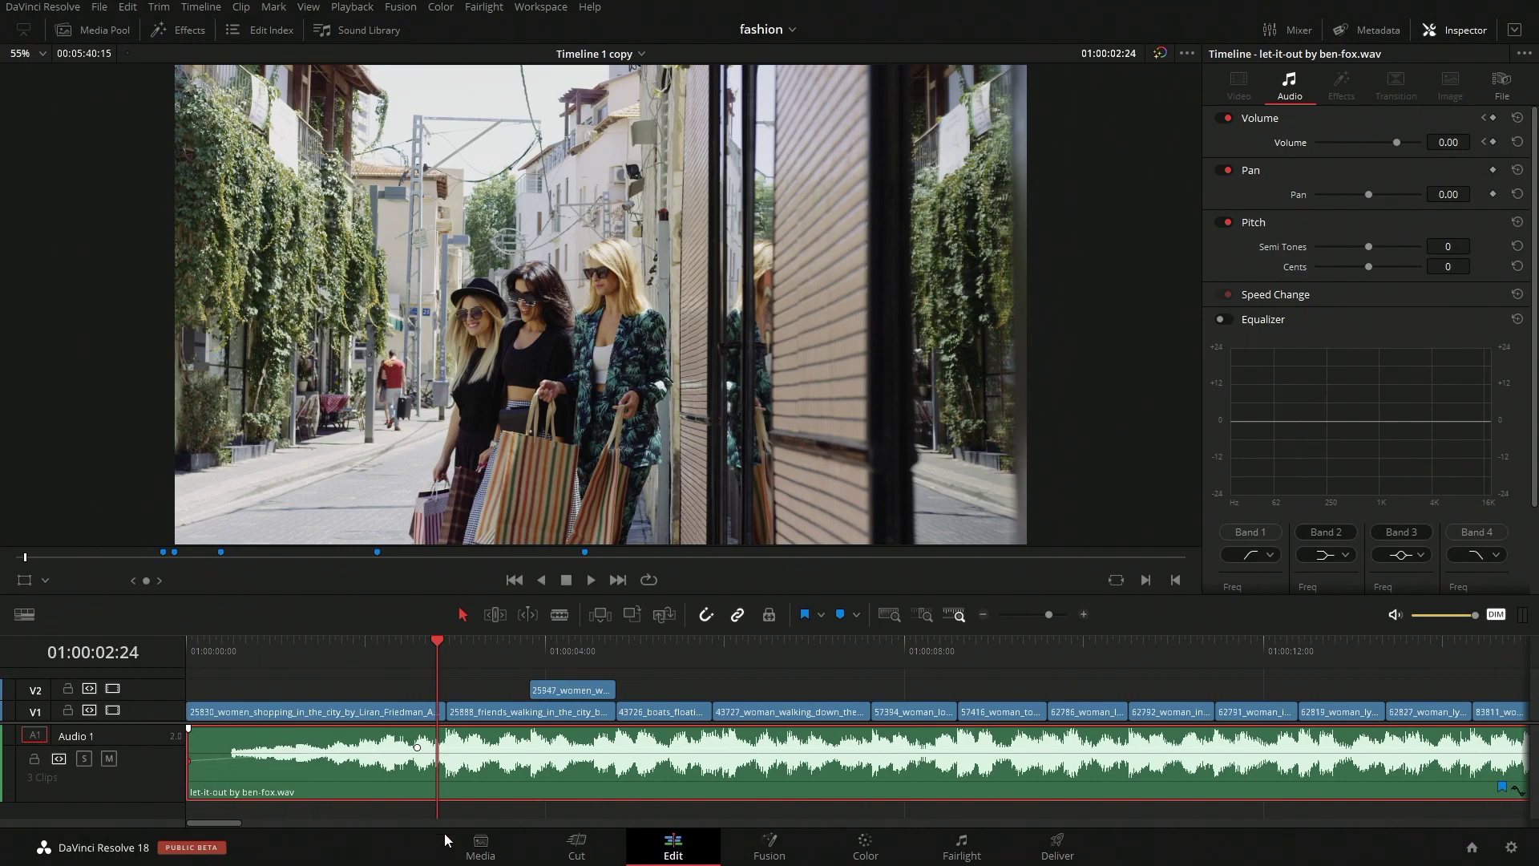
pyautogui.press('Home')
pyautogui.press('space')
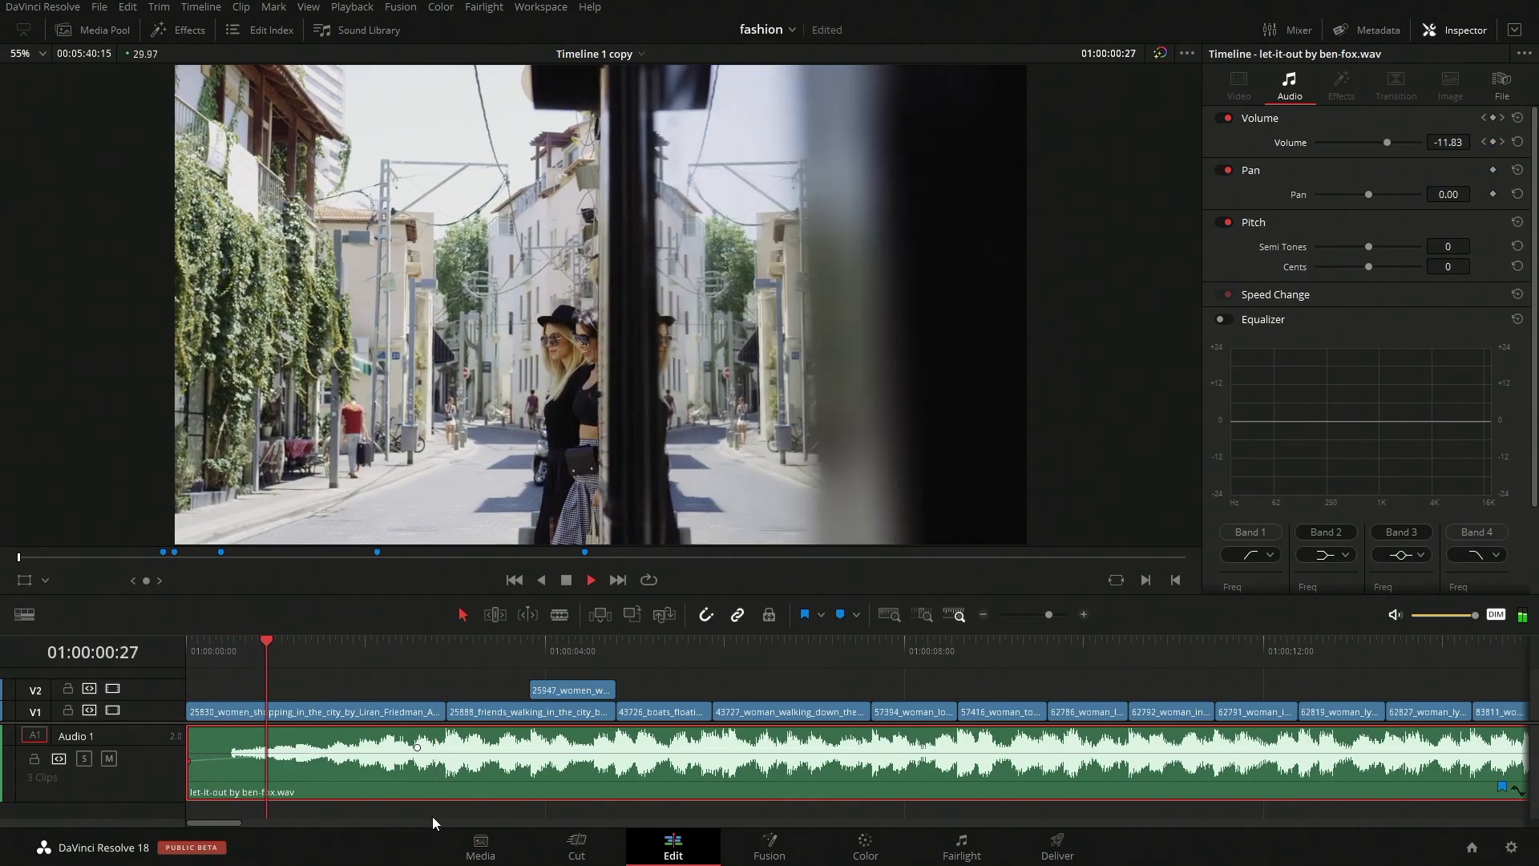
pyautogui.press('space')
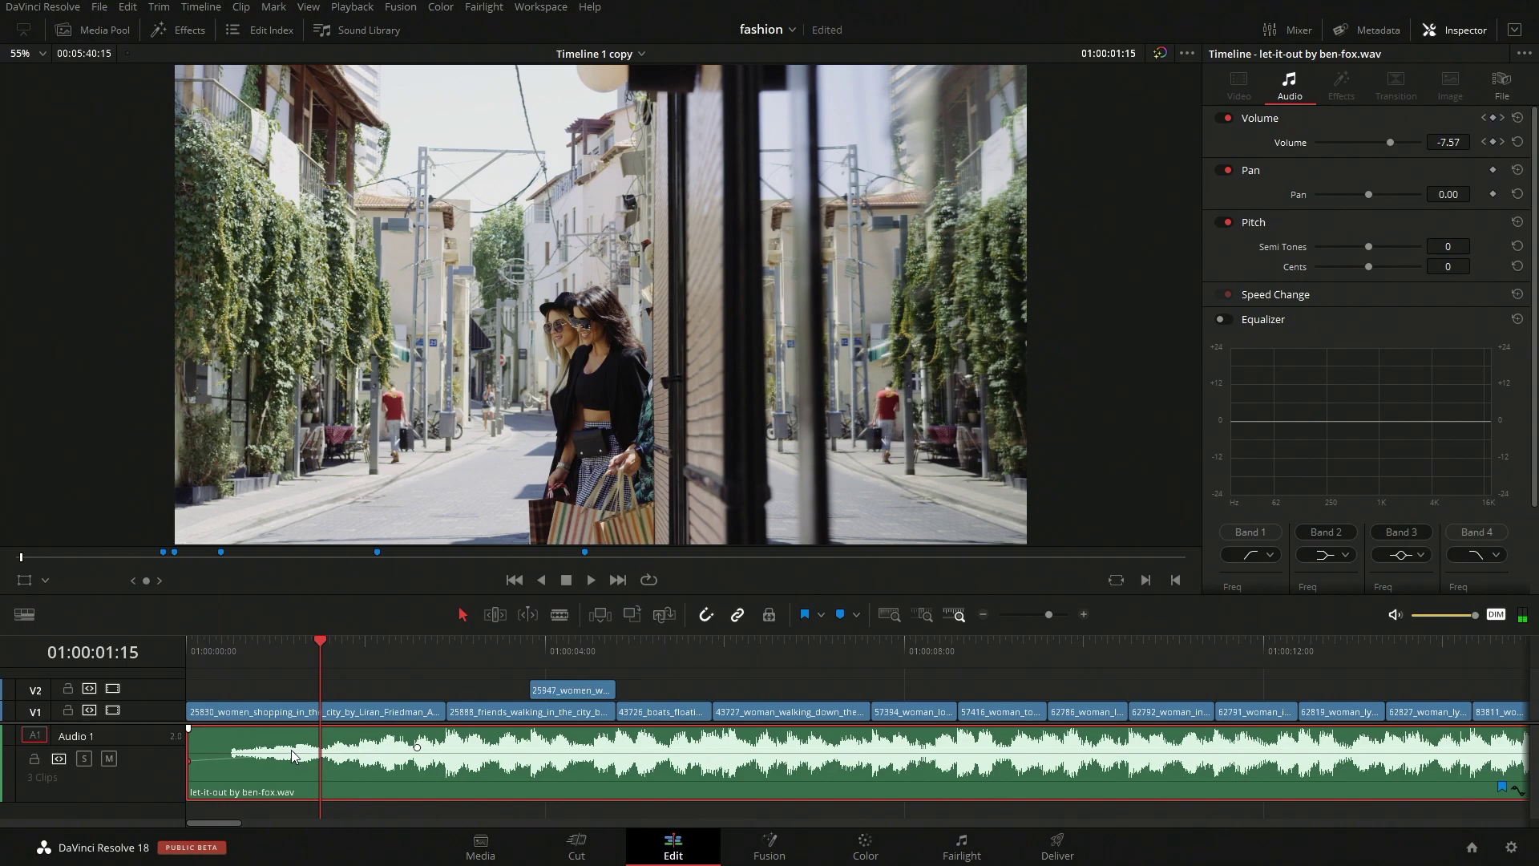
# Add a raised volume keyframe at about one second, lower the one at 01:00:02:17, and add another raised one near 01:00:04:00.
pyautogui.keyDown('alt'); pyautogui.click(289, 755); pyautogui.keyUp('alt')
pyautogui.moveTo(289, 755); pyautogui.dragTo(282, 751)
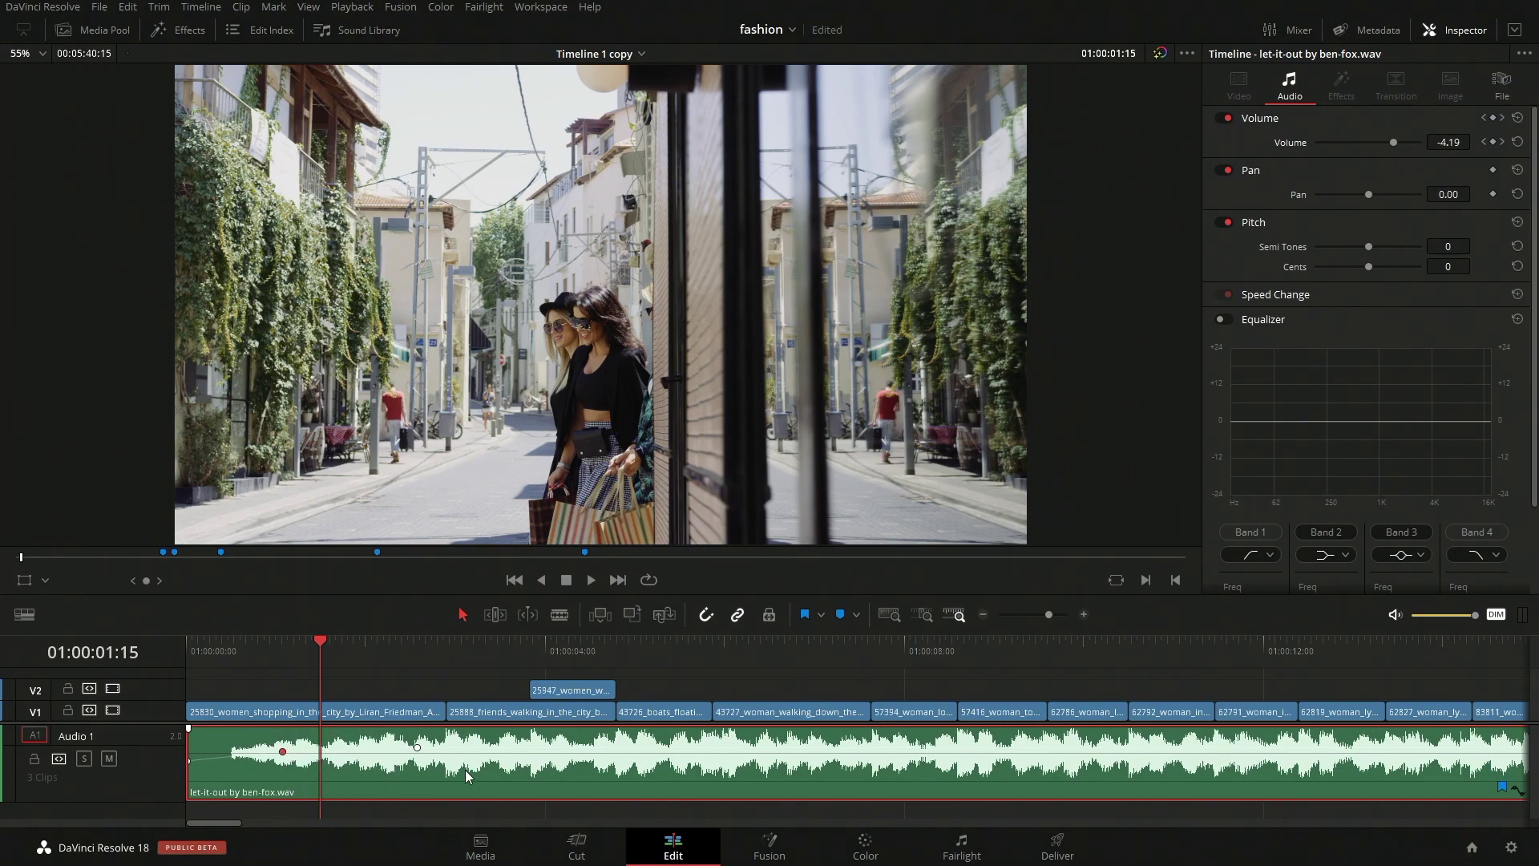
pyautogui.moveTo(417, 747); pyautogui.dragTo(415, 768)
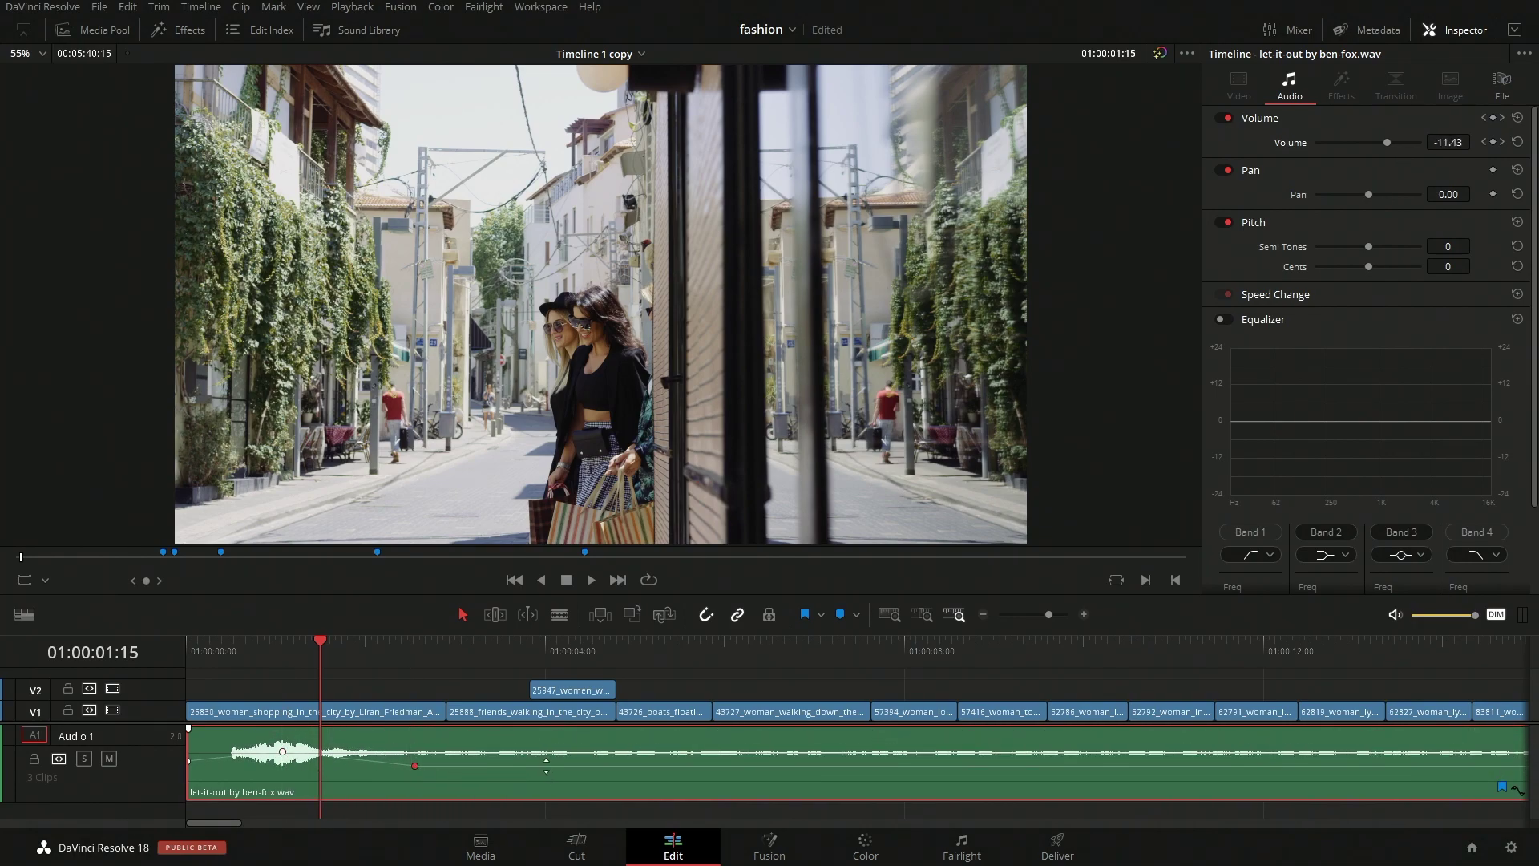
pyautogui.keyDown('alt'); pyautogui.click(547, 765); pyautogui.keyUp('alt')
pyautogui.moveTo(547, 765); pyautogui.dragTo(549, 748)
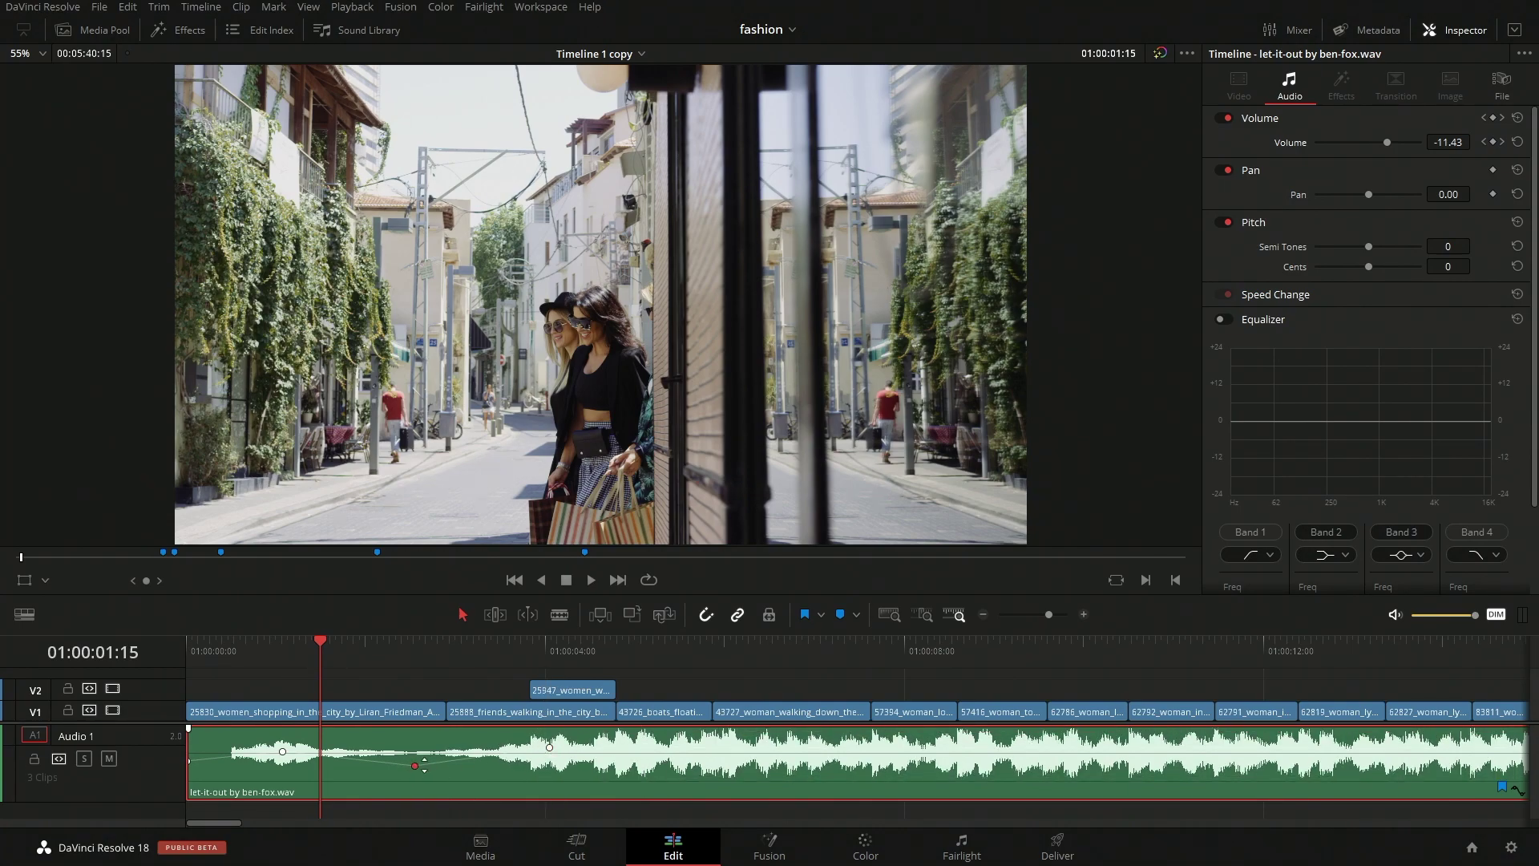
# Delete the middle volume keyframes, reset the music clip's volume to 0.00 and save the project.
pyautogui.press('Delete')
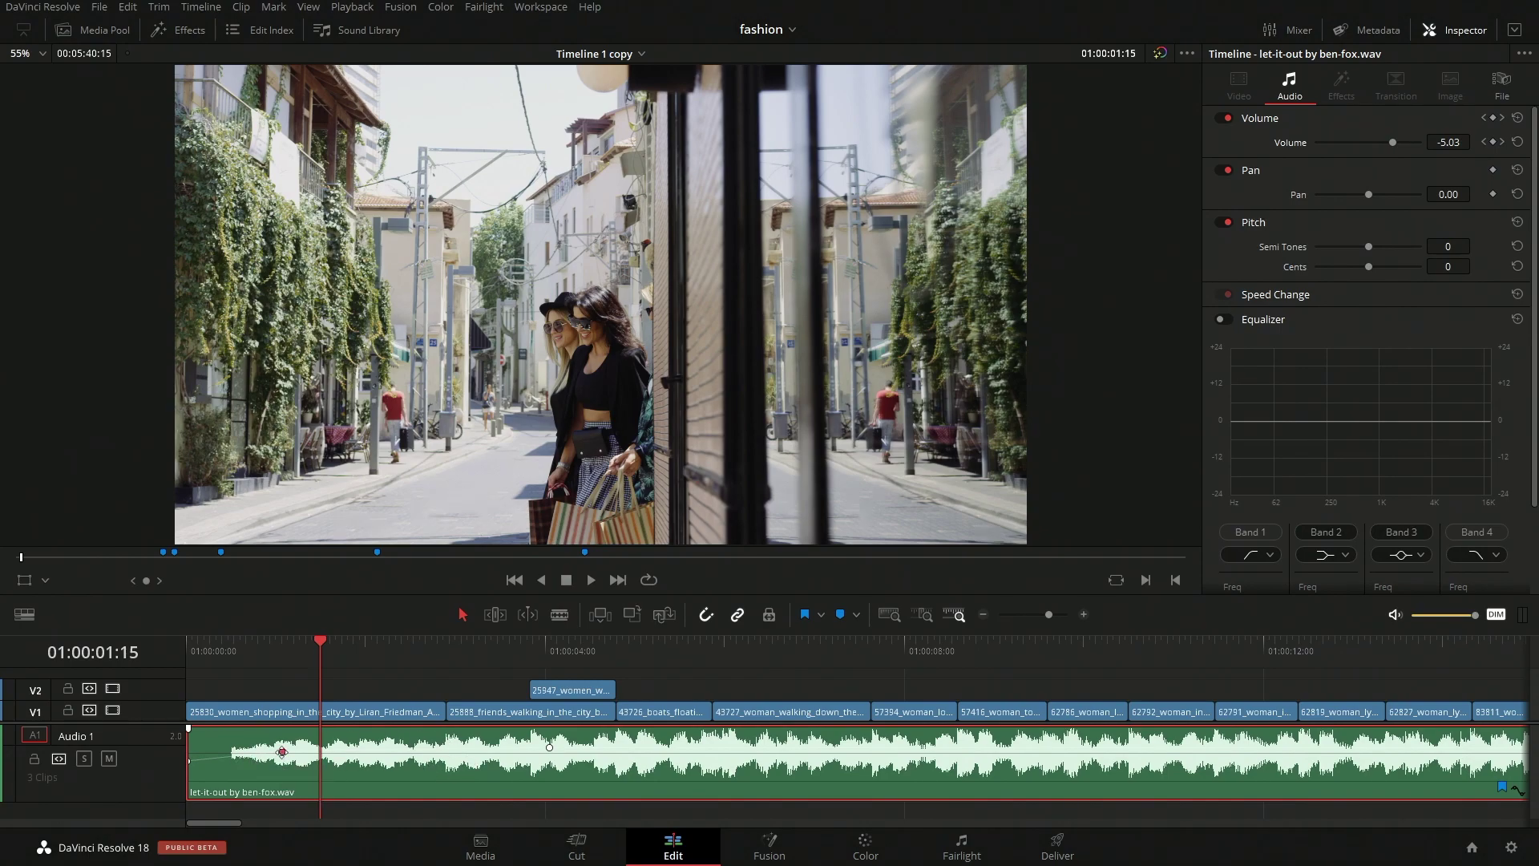
pyautogui.click(282, 751)
pyautogui.press('Delete')
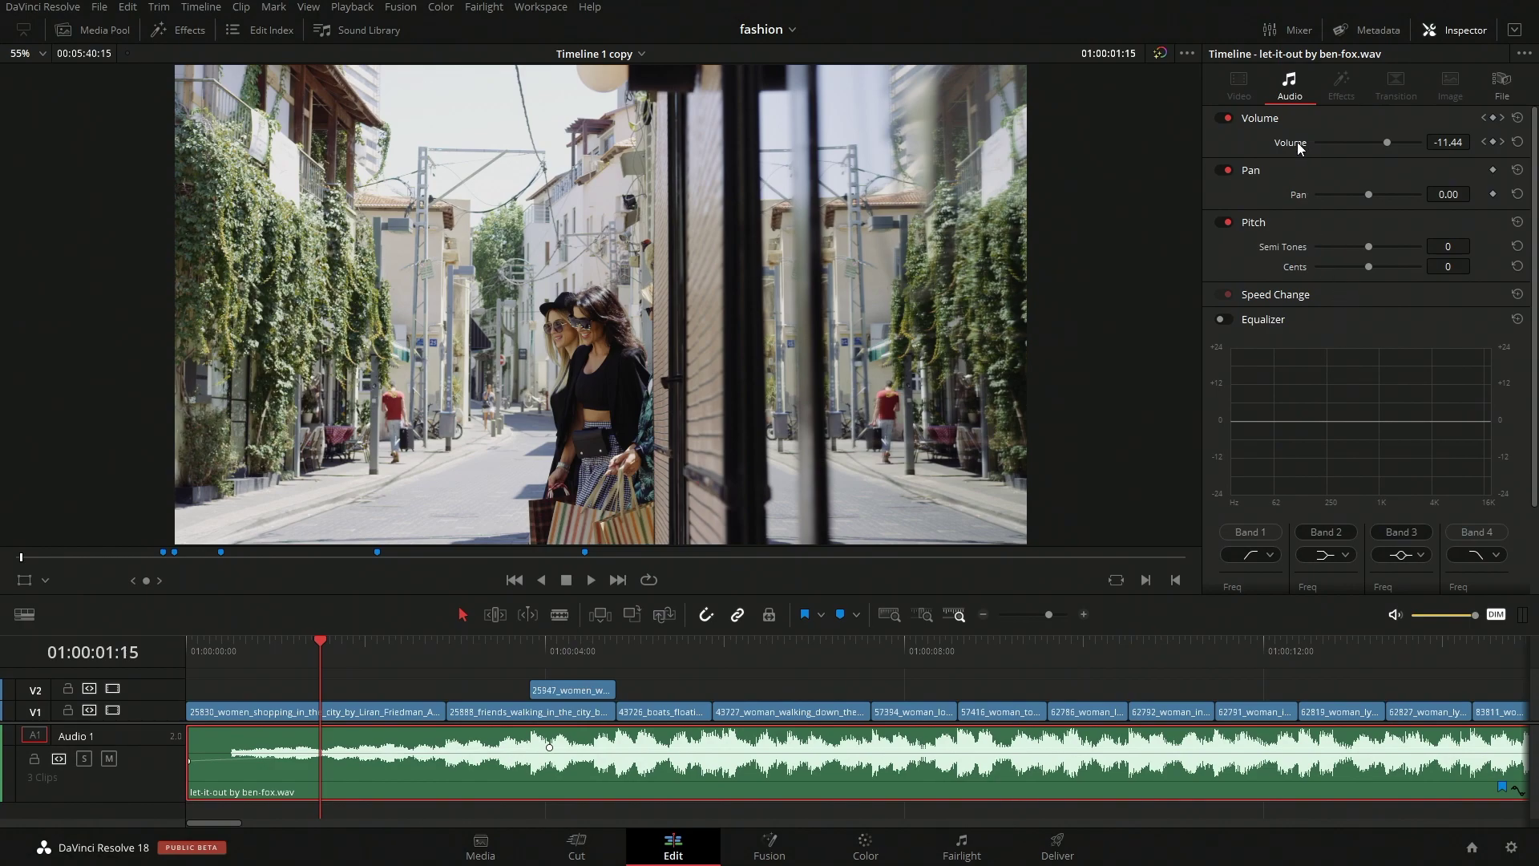
pyautogui.click(1517, 142)
pyautogui.hotkey('ctrl', 's')
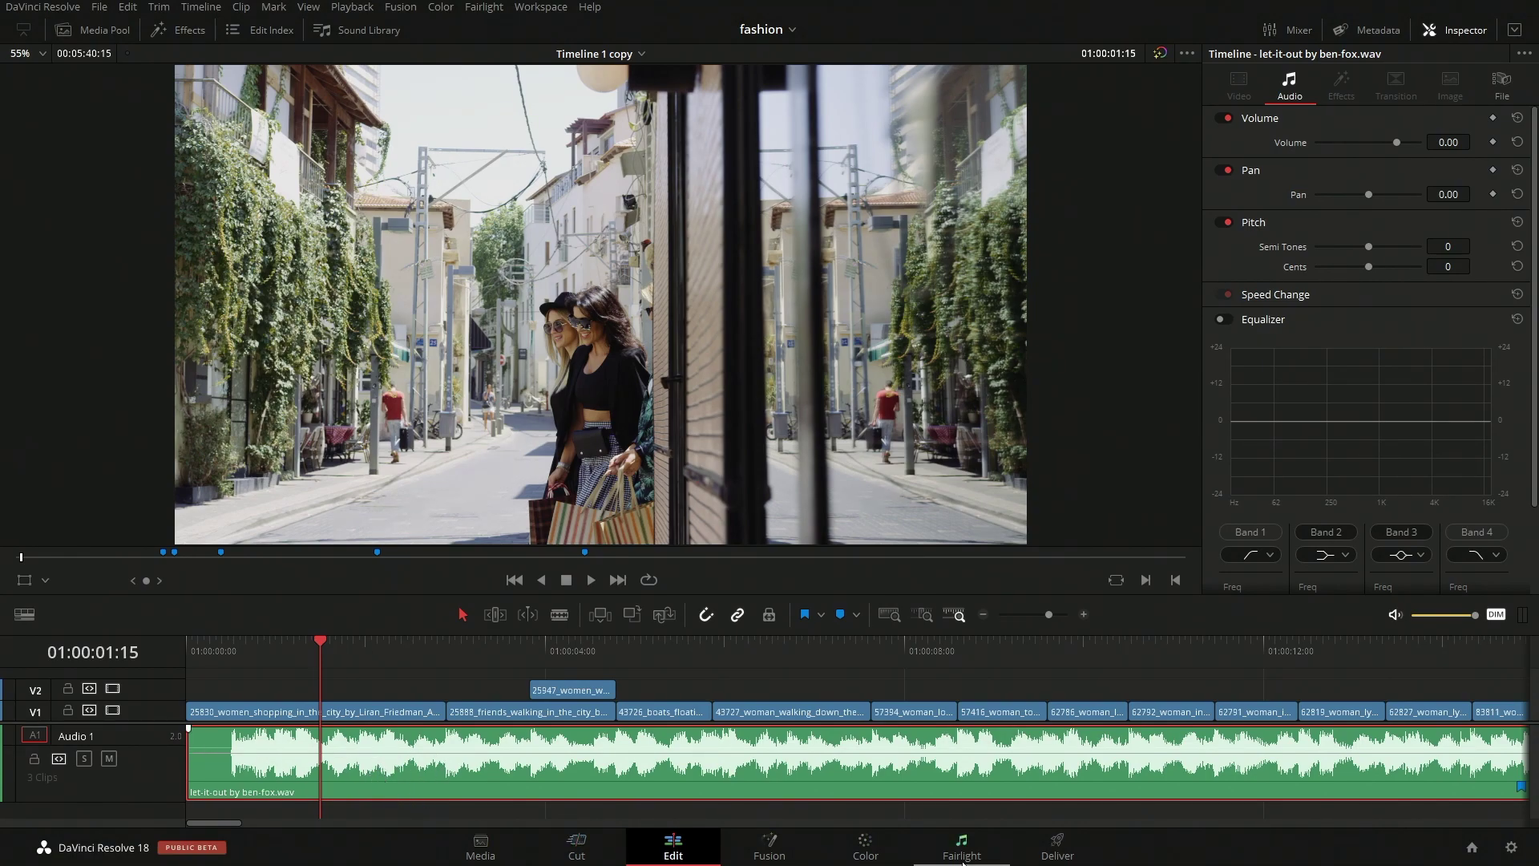
# On the Fairlight page, fade in the music clip with its fade handle, bend the fade curve and shorten it to about 1.7 seconds.
pyautogui.click(964, 858)
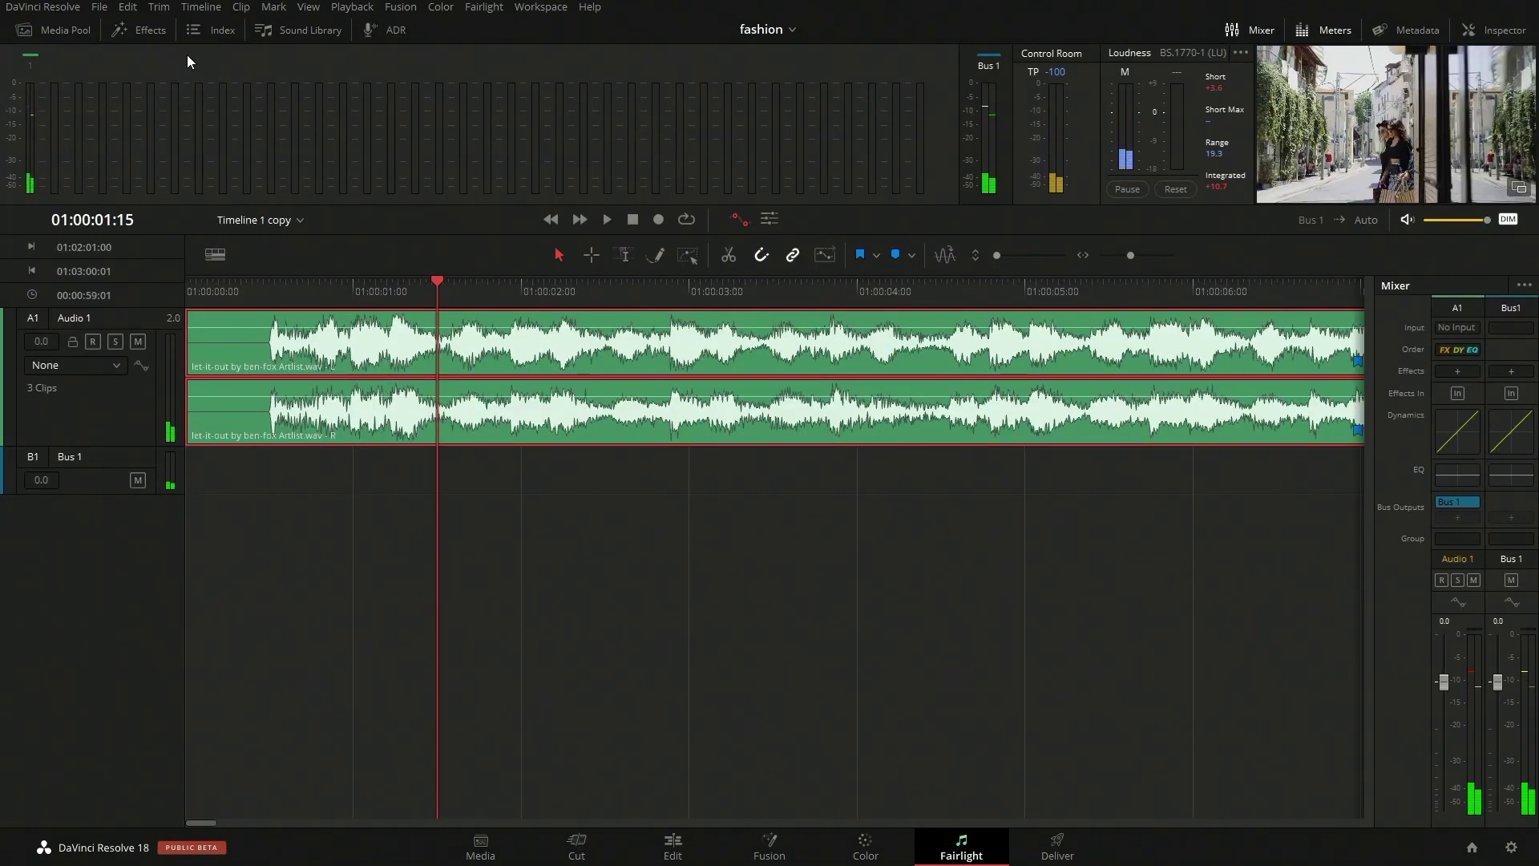
pyautogui.moveTo(192, 313); pyautogui.dragTo(553, 313)
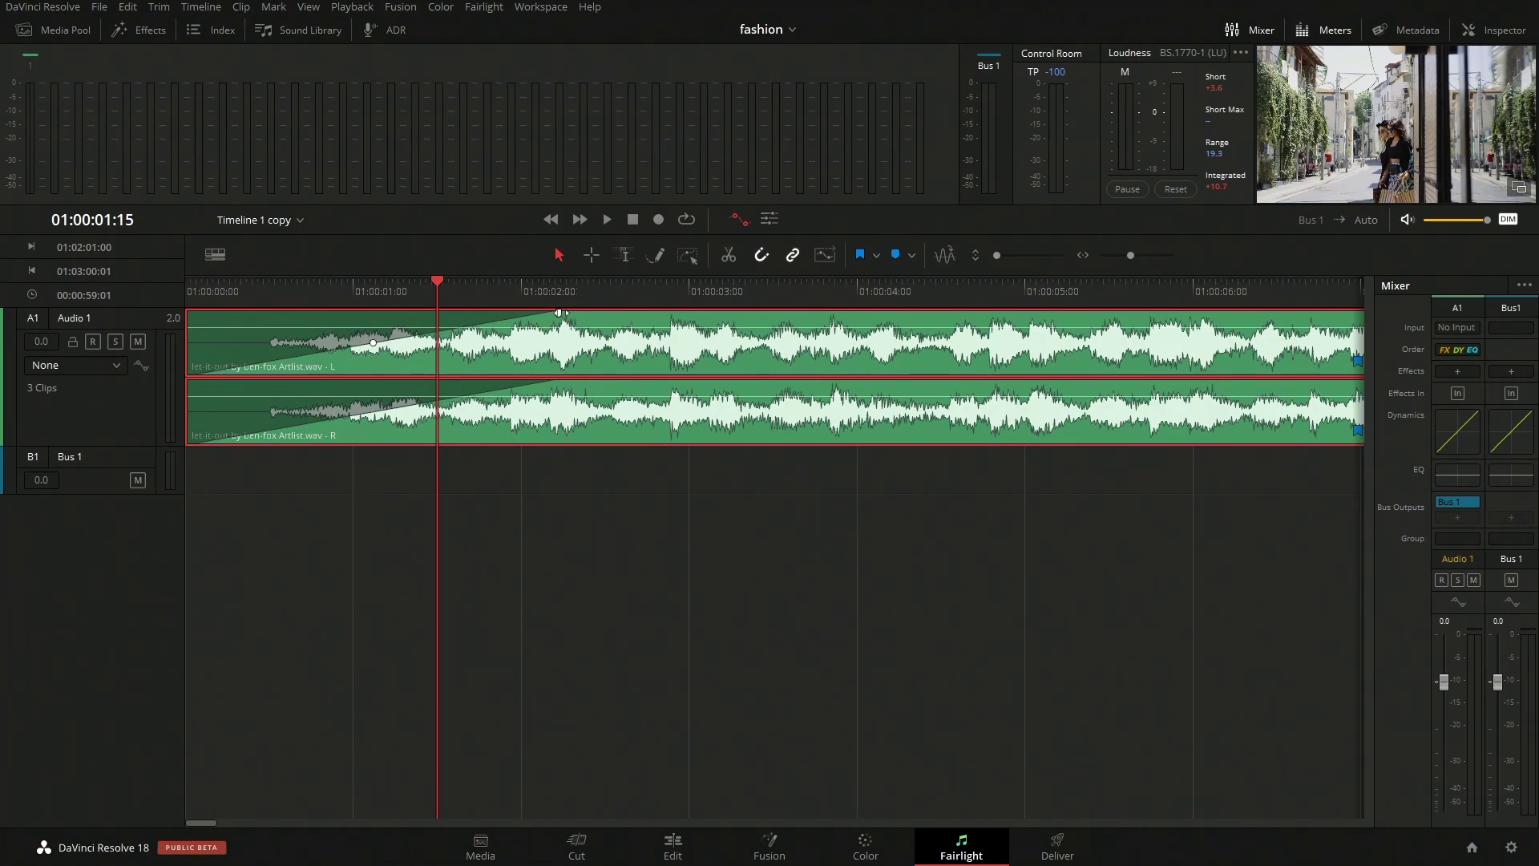
pyautogui.moveTo(374, 342); pyautogui.dragTo(370, 347)
pyautogui.moveTo(559, 313); pyautogui.dragTo(479, 323)
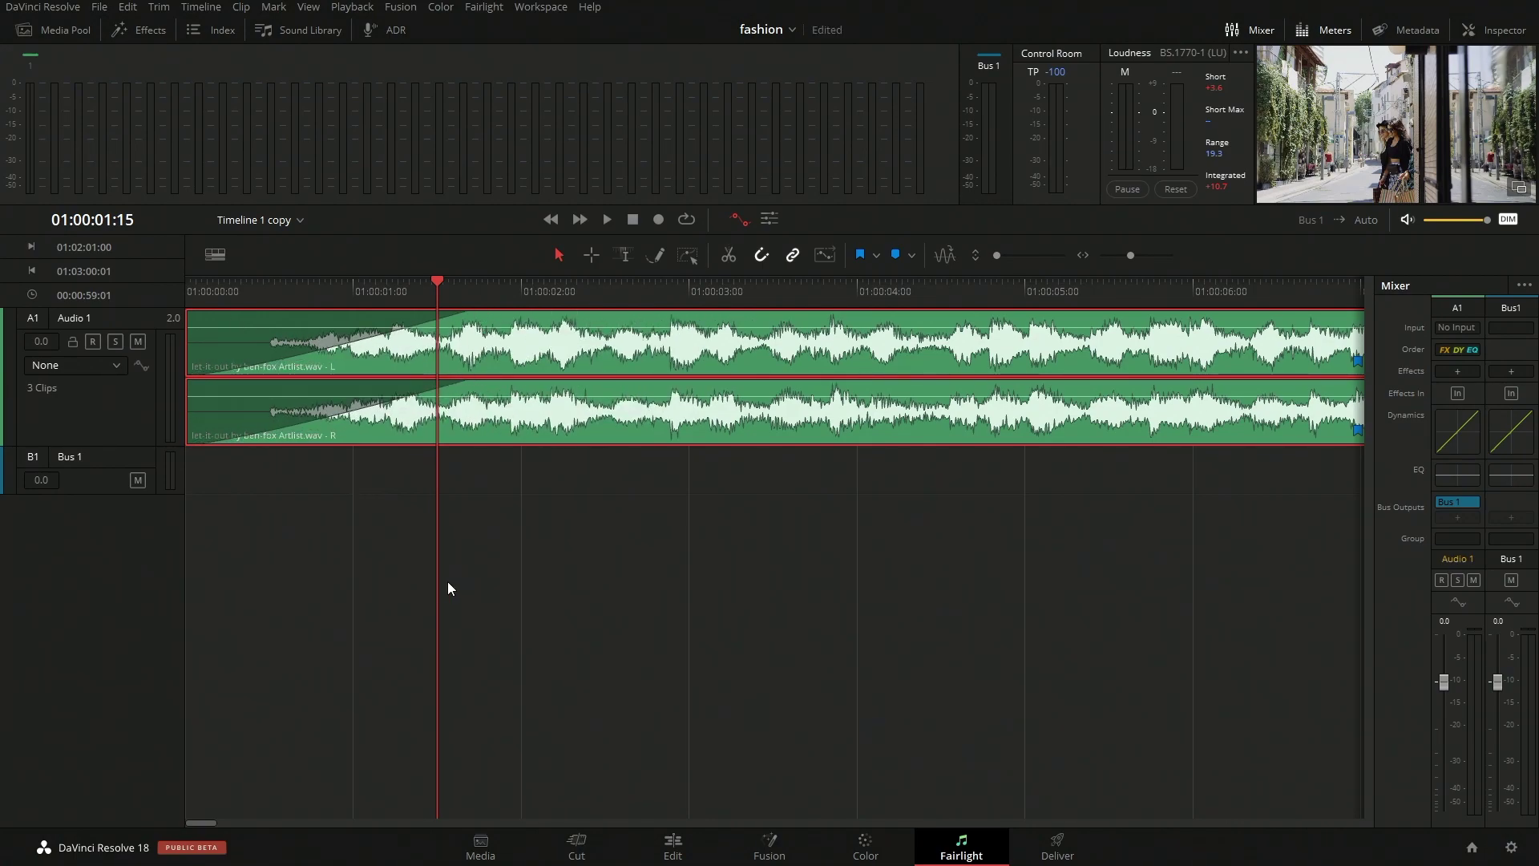
# Check the fade-in on the Edit page and remove it from the music clip on the Fairlight page.
pyautogui.click(577, 846)
pyautogui.click(673, 846)
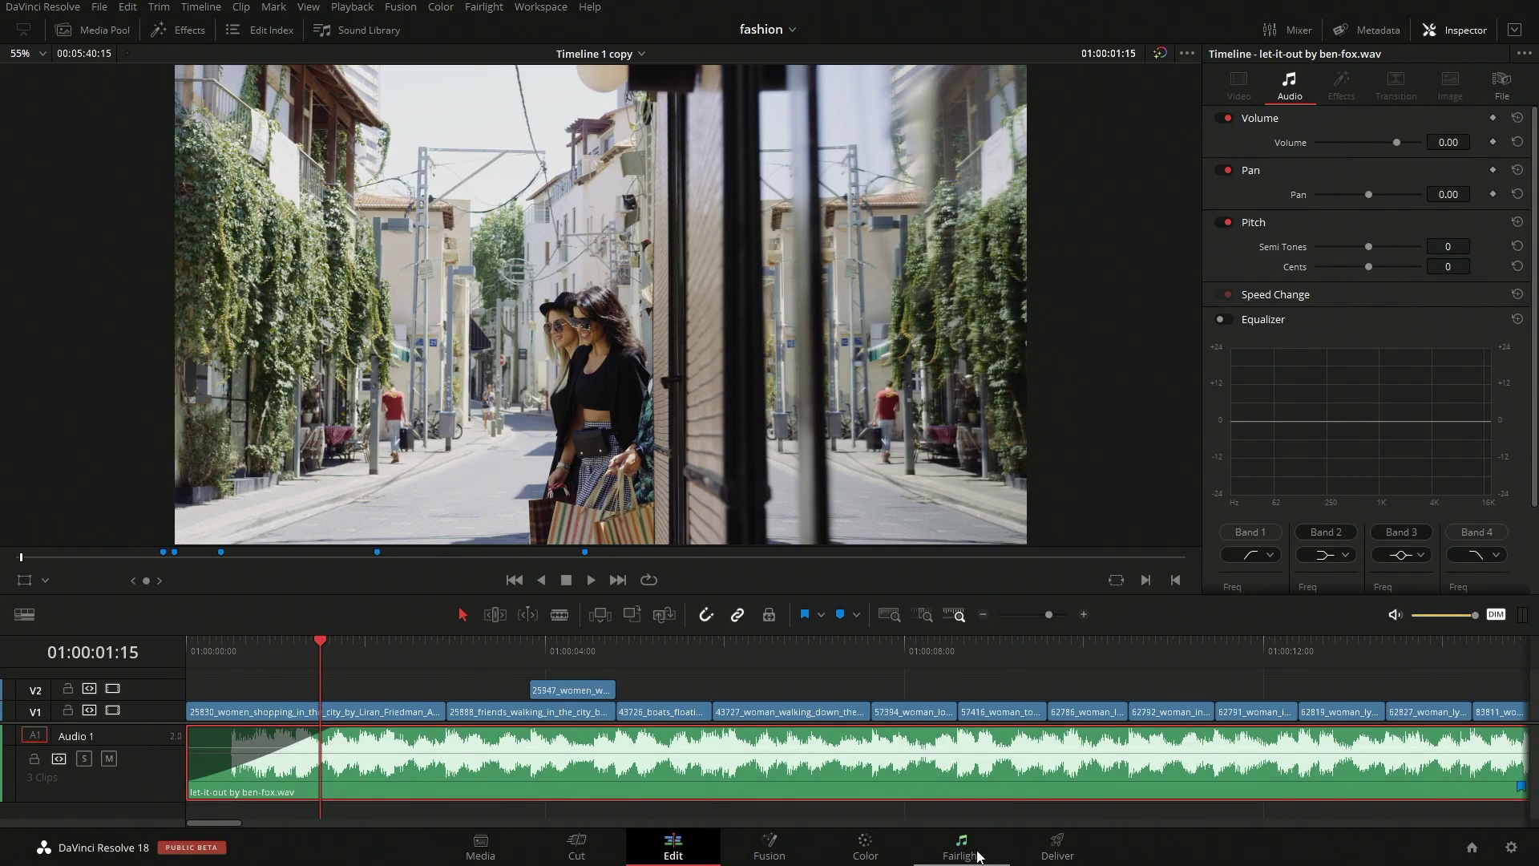
pyautogui.click(966, 848)
pyautogui.moveTo(469, 313); pyautogui.dragTo(17, 296)
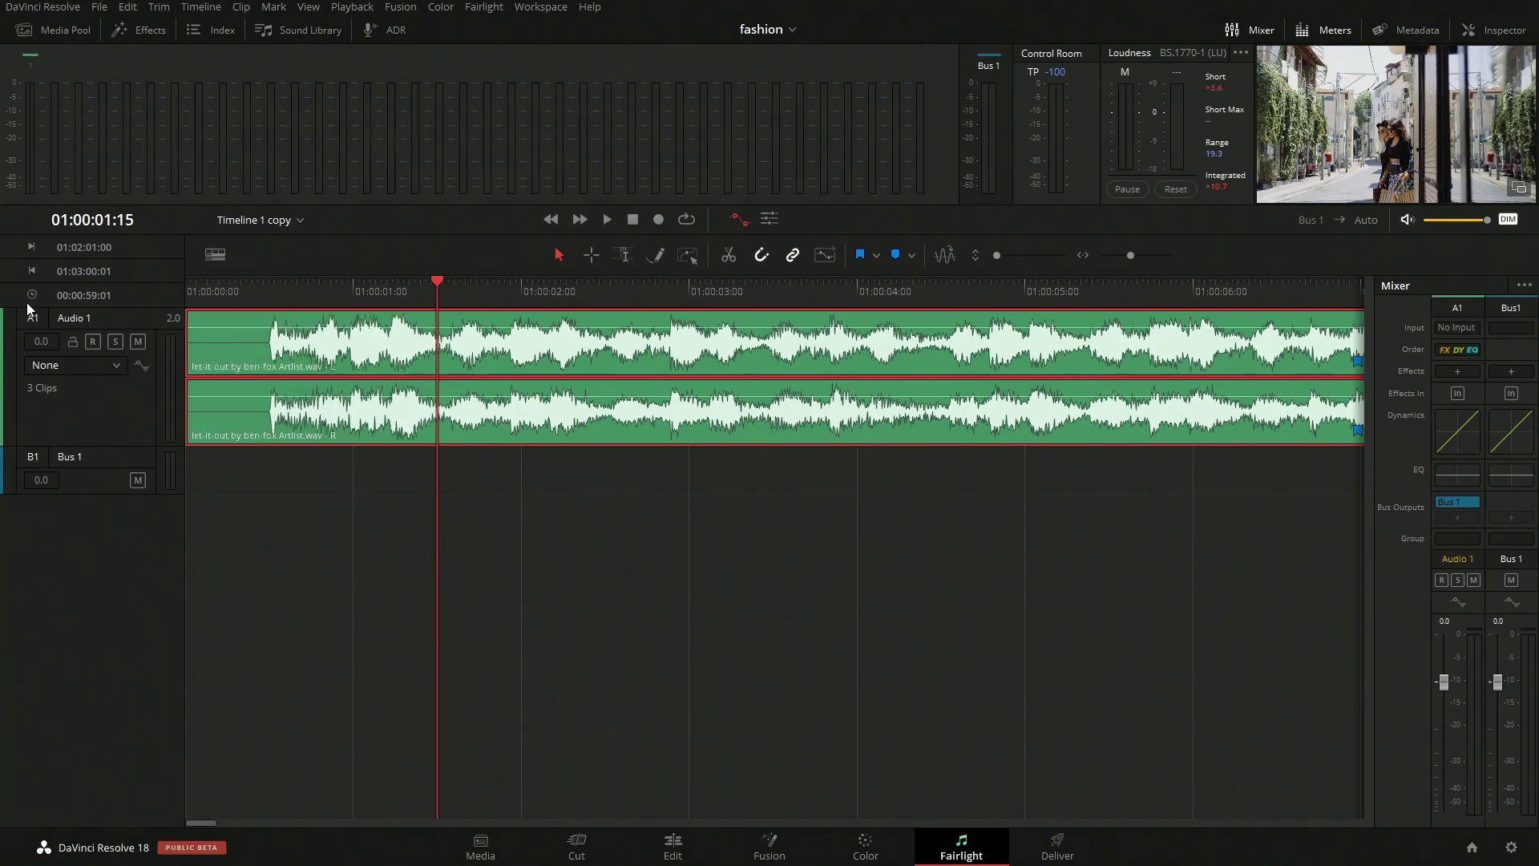
# Apply the Cross Fade 0 dB audio transition to the music clip's start on the Fairlight page and compare it on the Edit page.
pyautogui.click(151, 31)
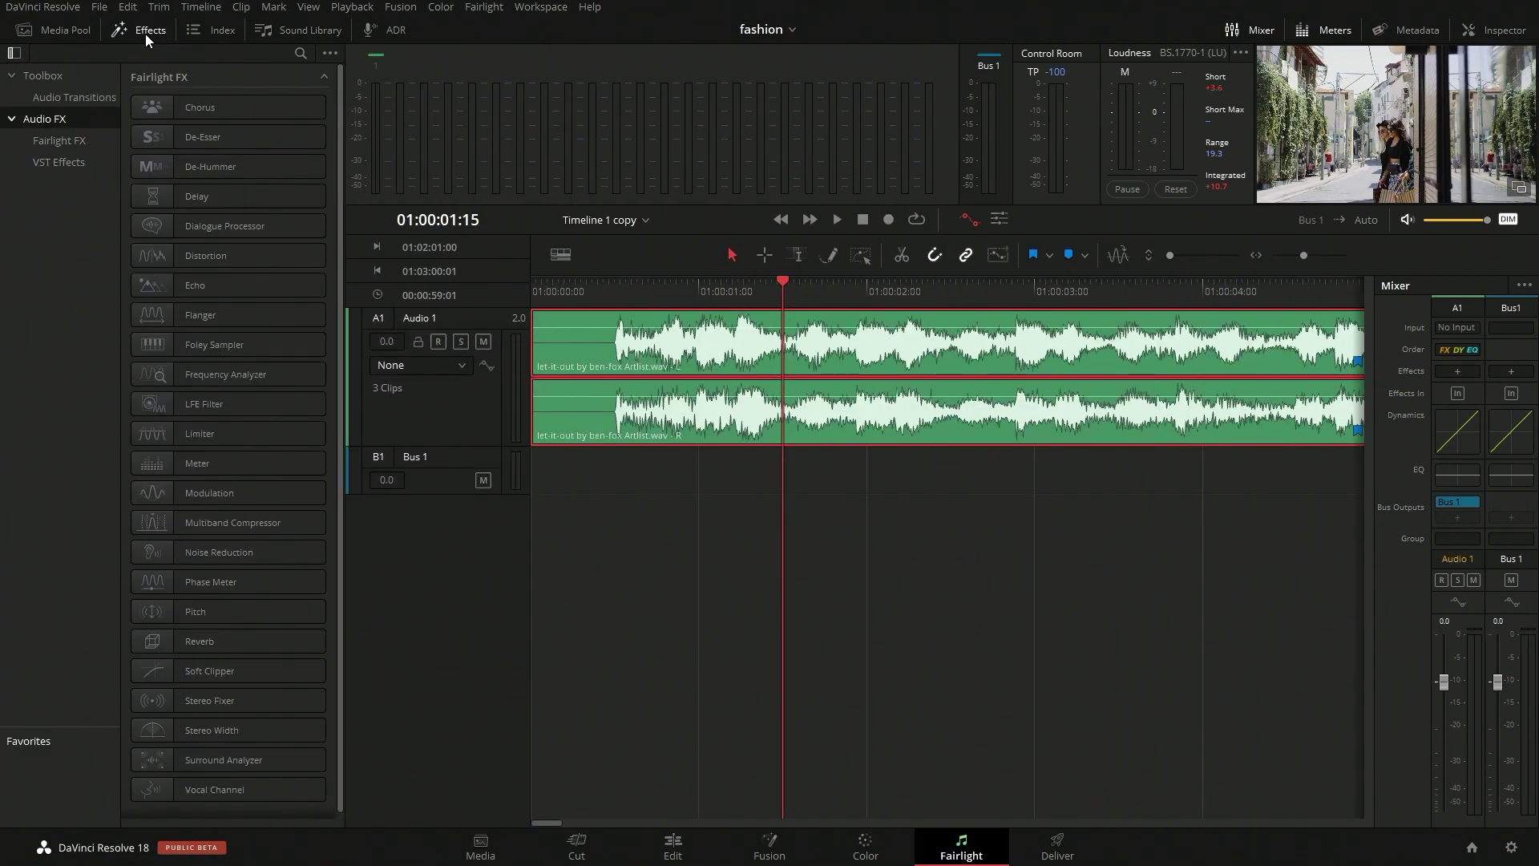
pyautogui.click(70, 96)
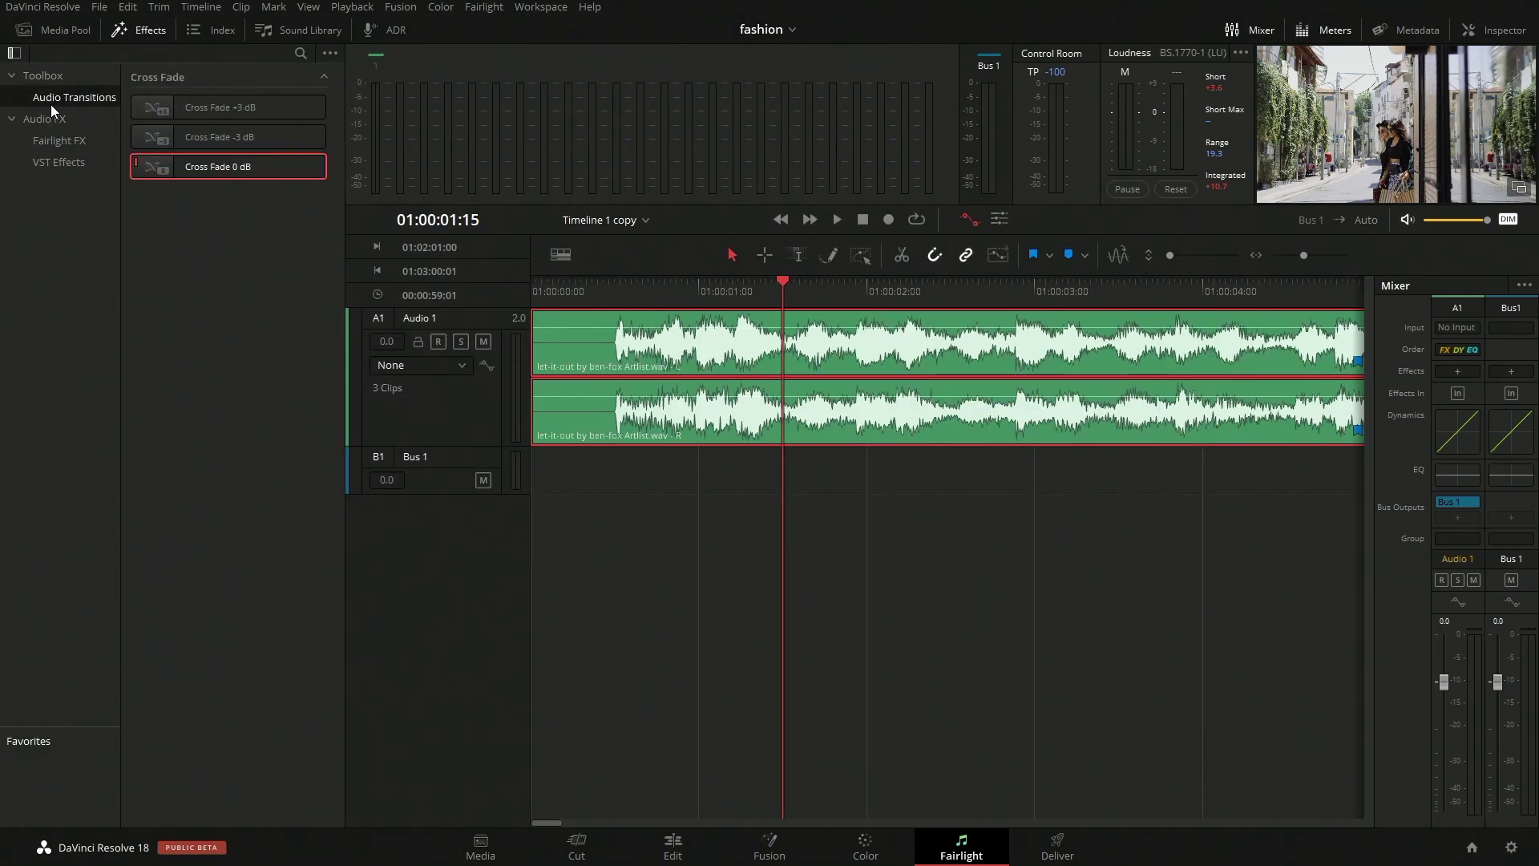
pyautogui.moveTo(157, 177); pyautogui.dragTo(532, 324)
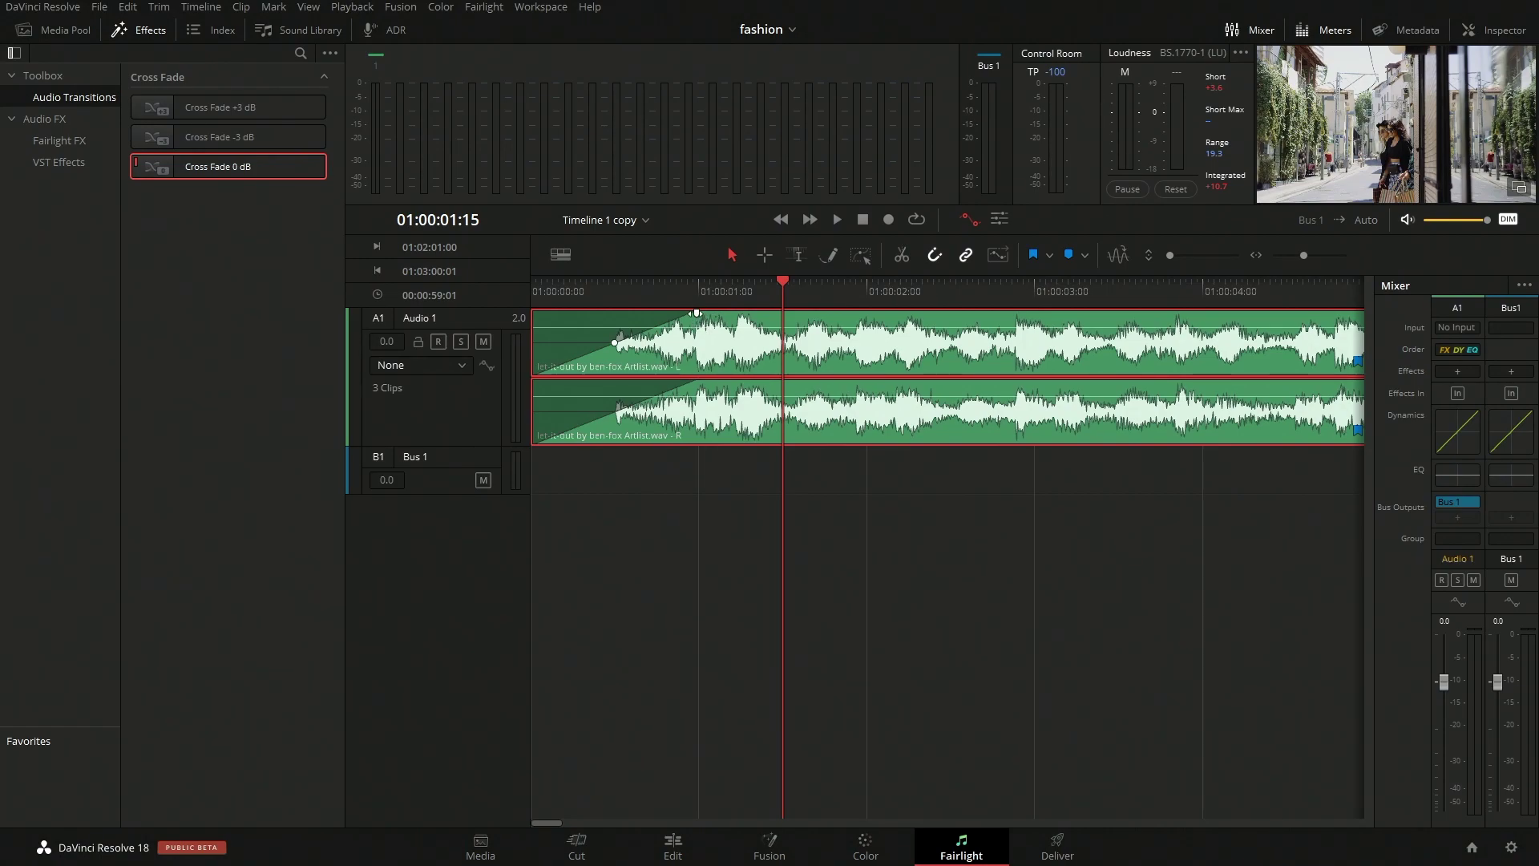
pyautogui.click(672, 844)
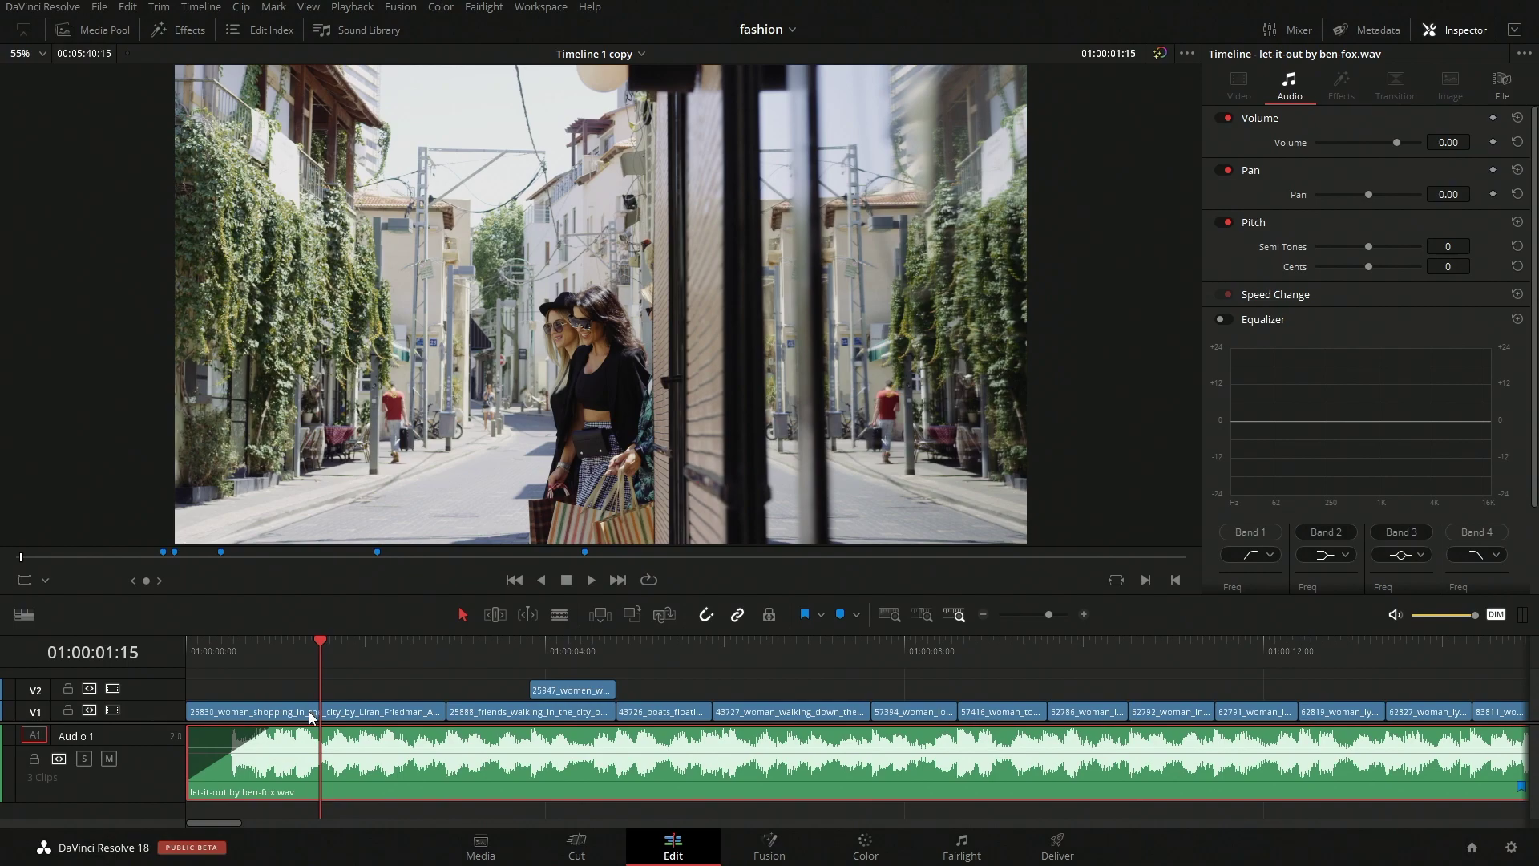
pyautogui.click(962, 849)
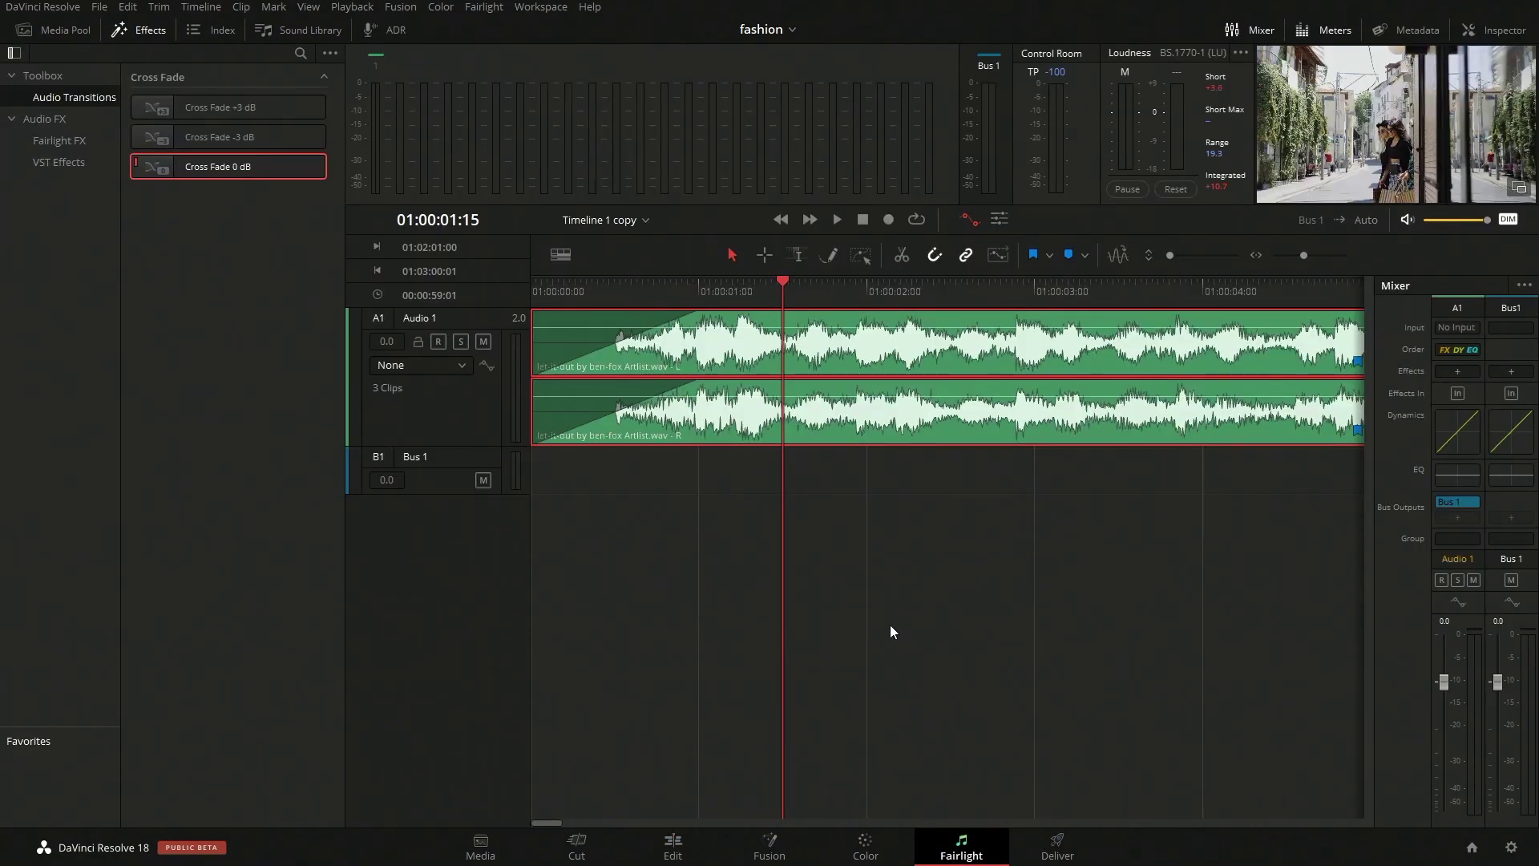
# On the Edit page, add a fade-out of about 37 seconds to the end of the first music clip and play it back.
pyautogui.click(673, 848)
pyautogui.moveTo(1038, 618); pyautogui.dragTo(1029, 638)
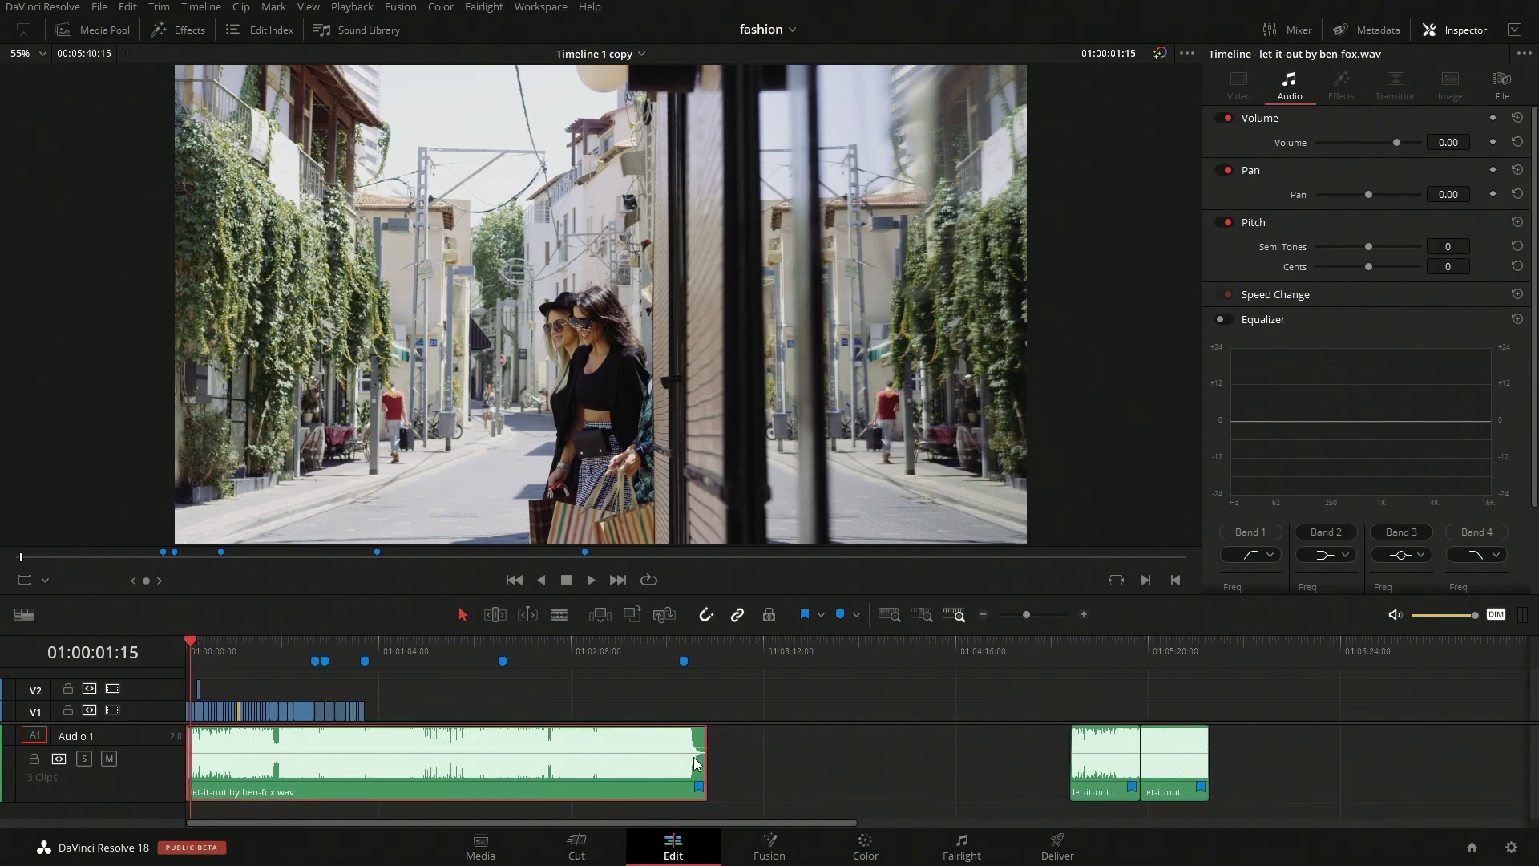
pyautogui.moveTo(699, 730); pyautogui.dragTo(595, 730)
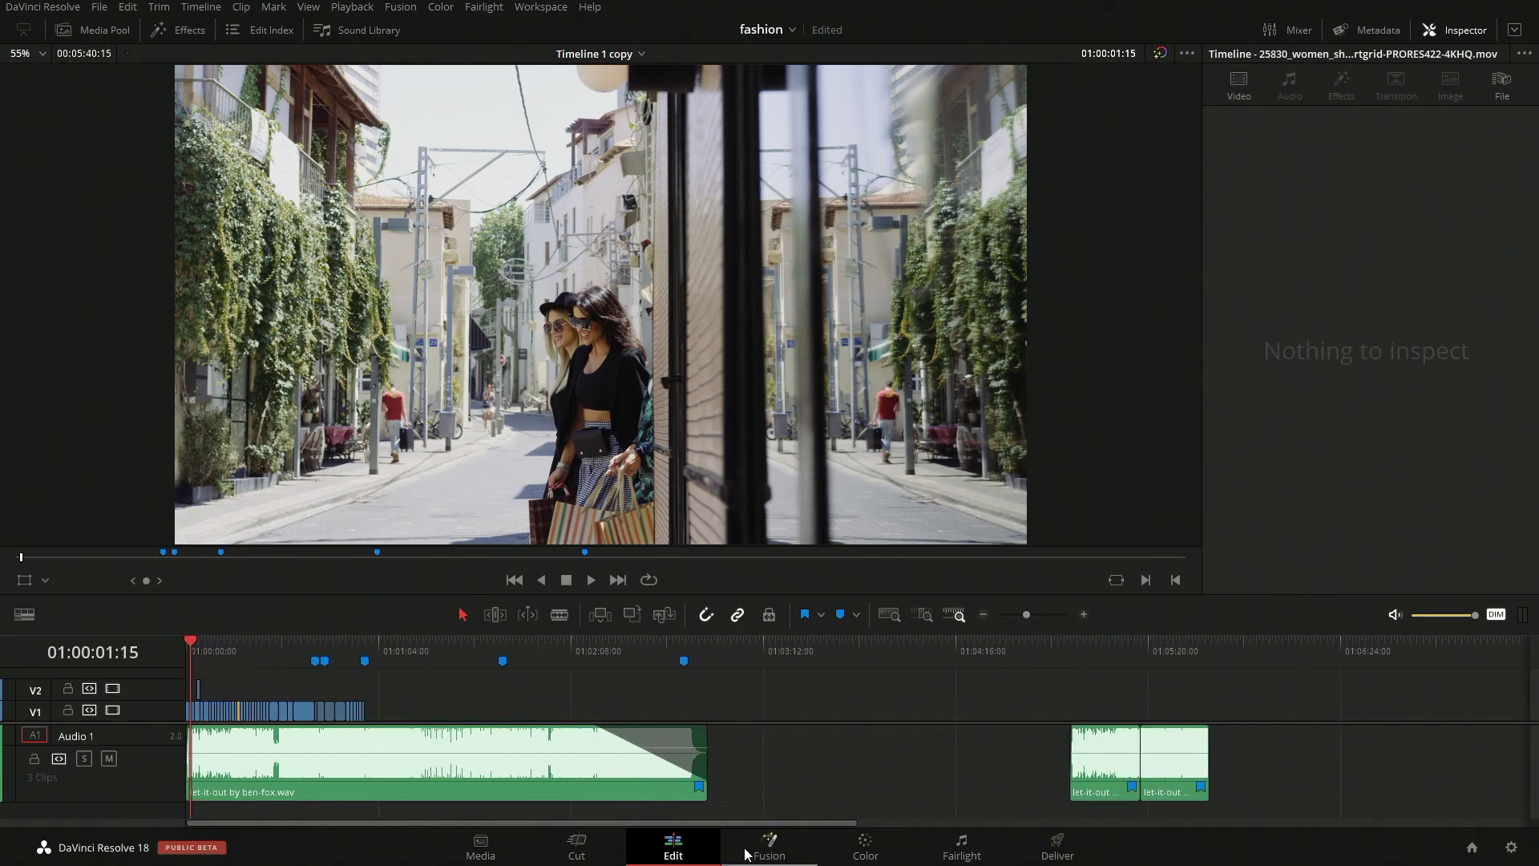
pyautogui.click(582, 648)
pyautogui.press('space')
pyautogui.click(607, 647)
pyautogui.press('space')
# Shorten the first music clip's fade-out to about 7 seconds and play it back.
pyautogui.moveTo(601, 728); pyautogui.dragTo(685, 729)
pyautogui.click(681, 644)
pyautogui.press('space')
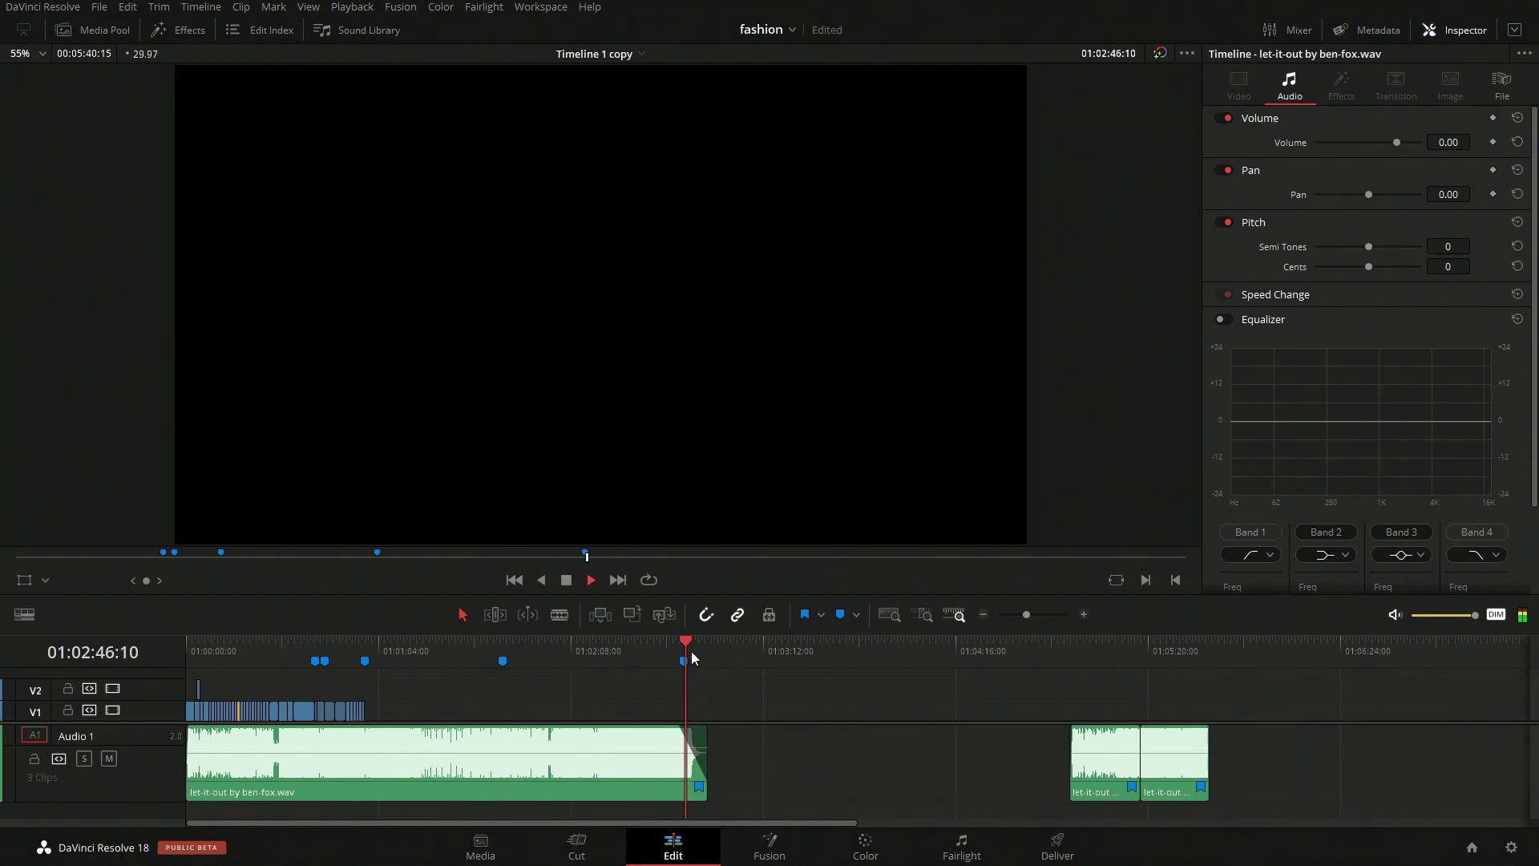
pyautogui.press('space')
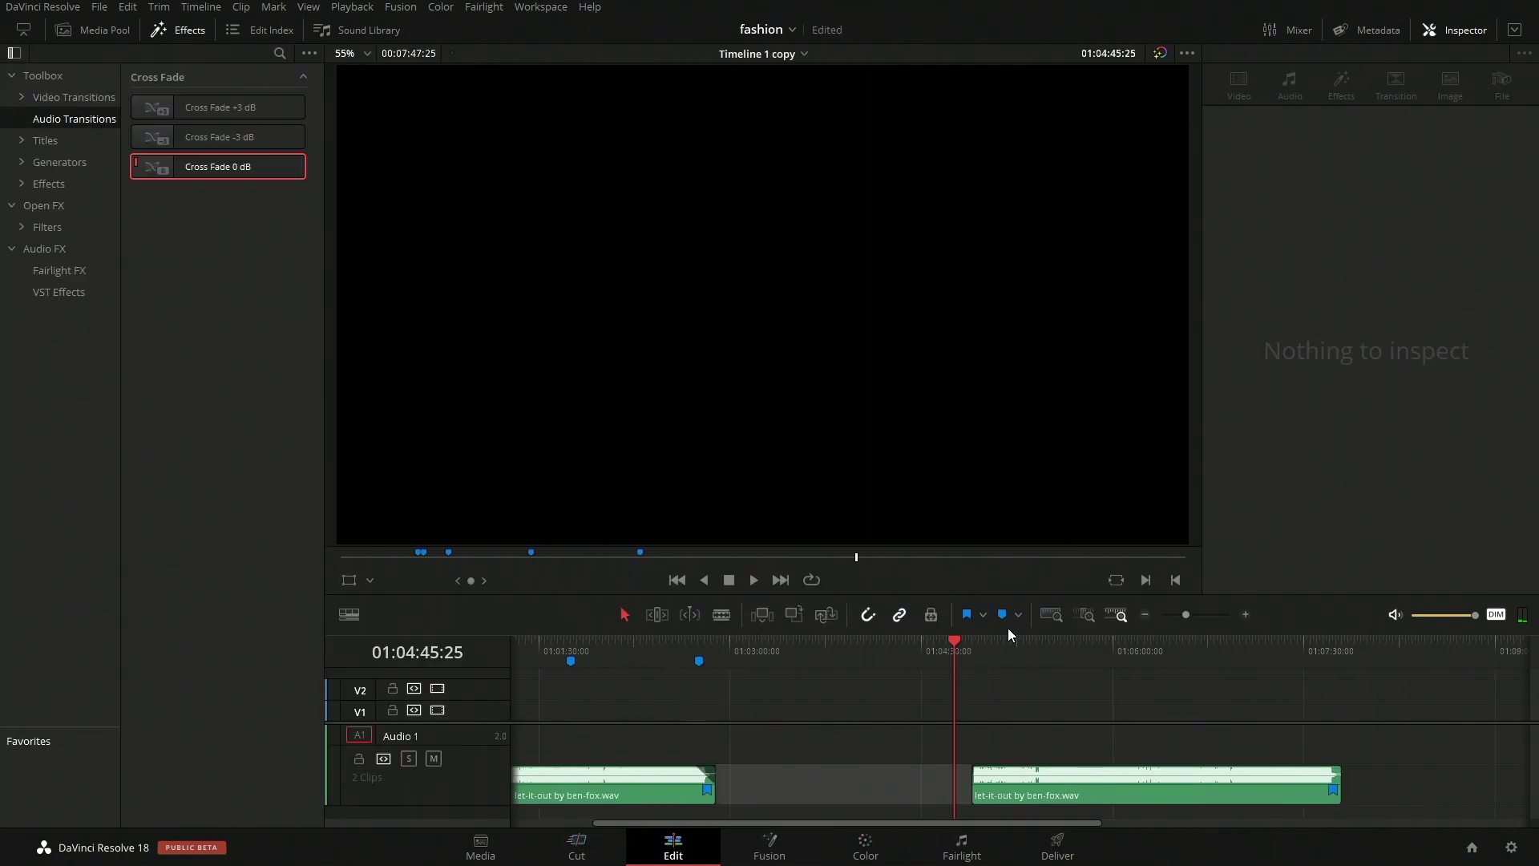
# Play back the second music clip from about 01:05:21 to locate a cut point near its quiet passage.
pyautogui.click(1072, 796)
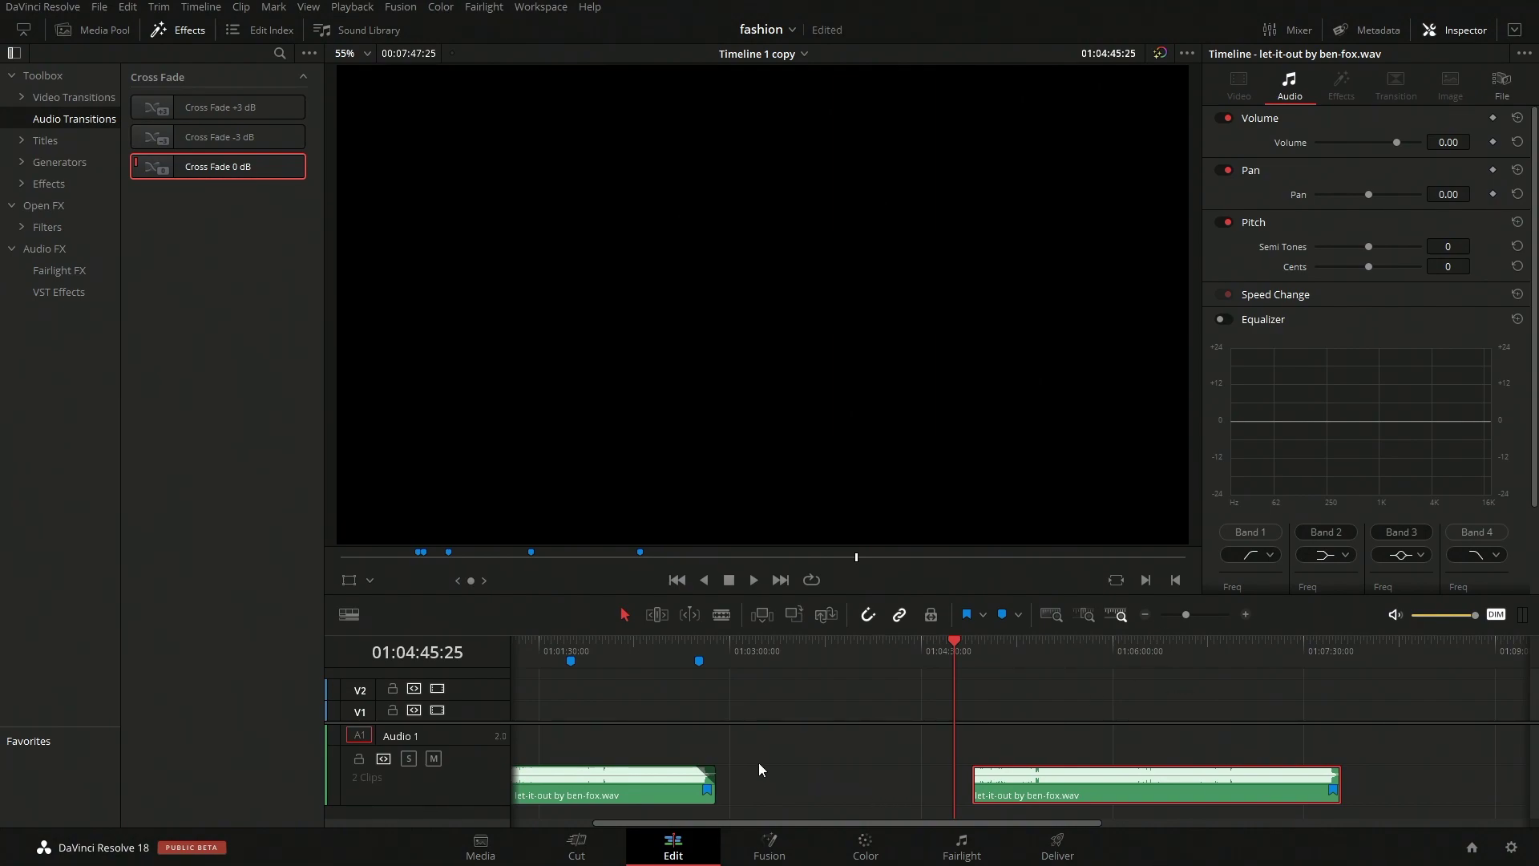
pyautogui.moveTo(476, 724); pyautogui.dragTo(463, 646)
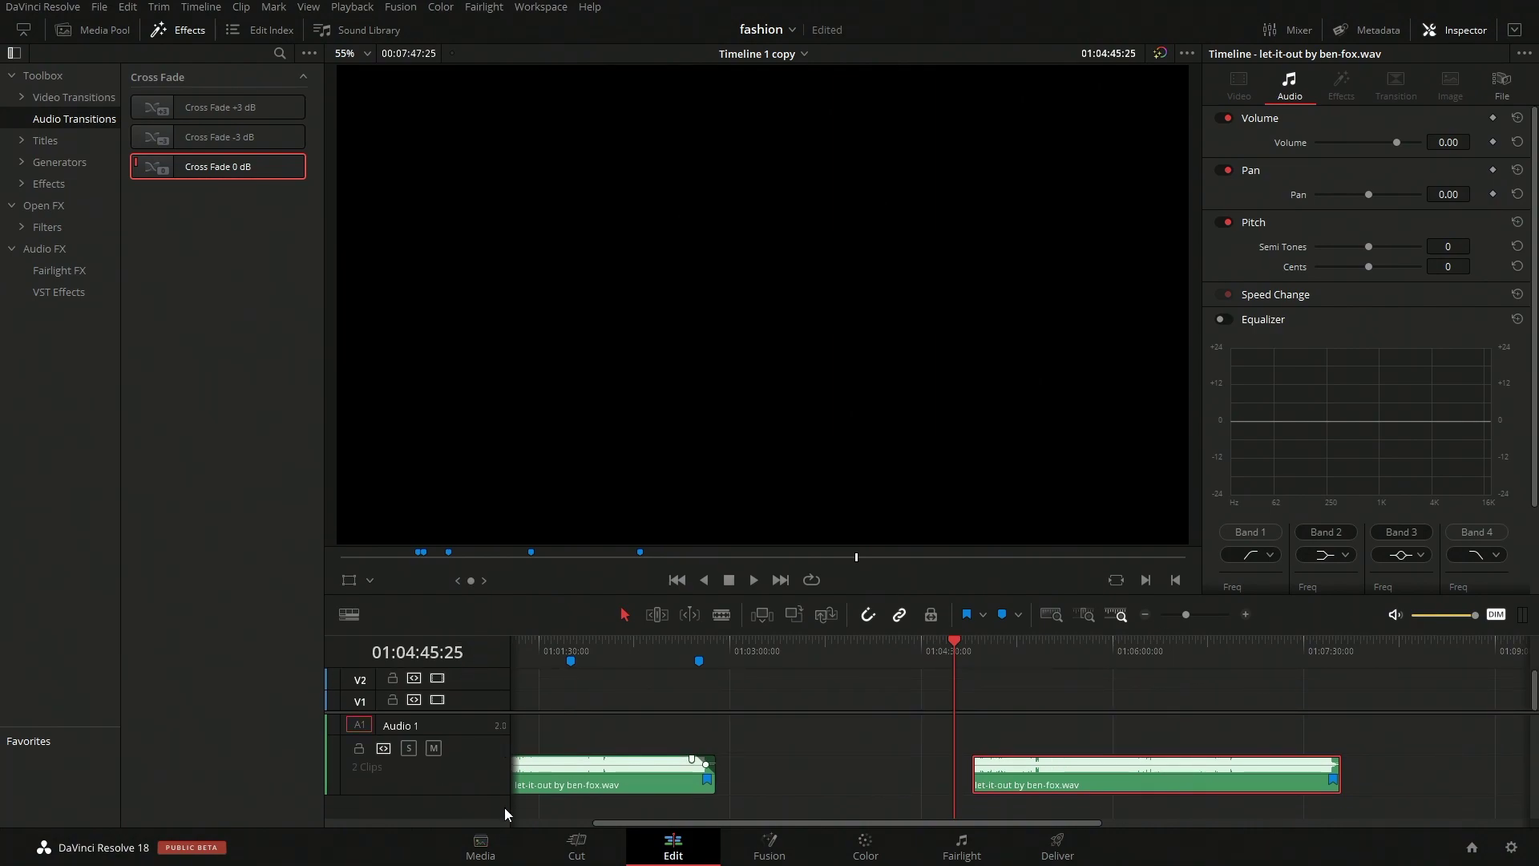
pyautogui.scroll(2, 492, 793)
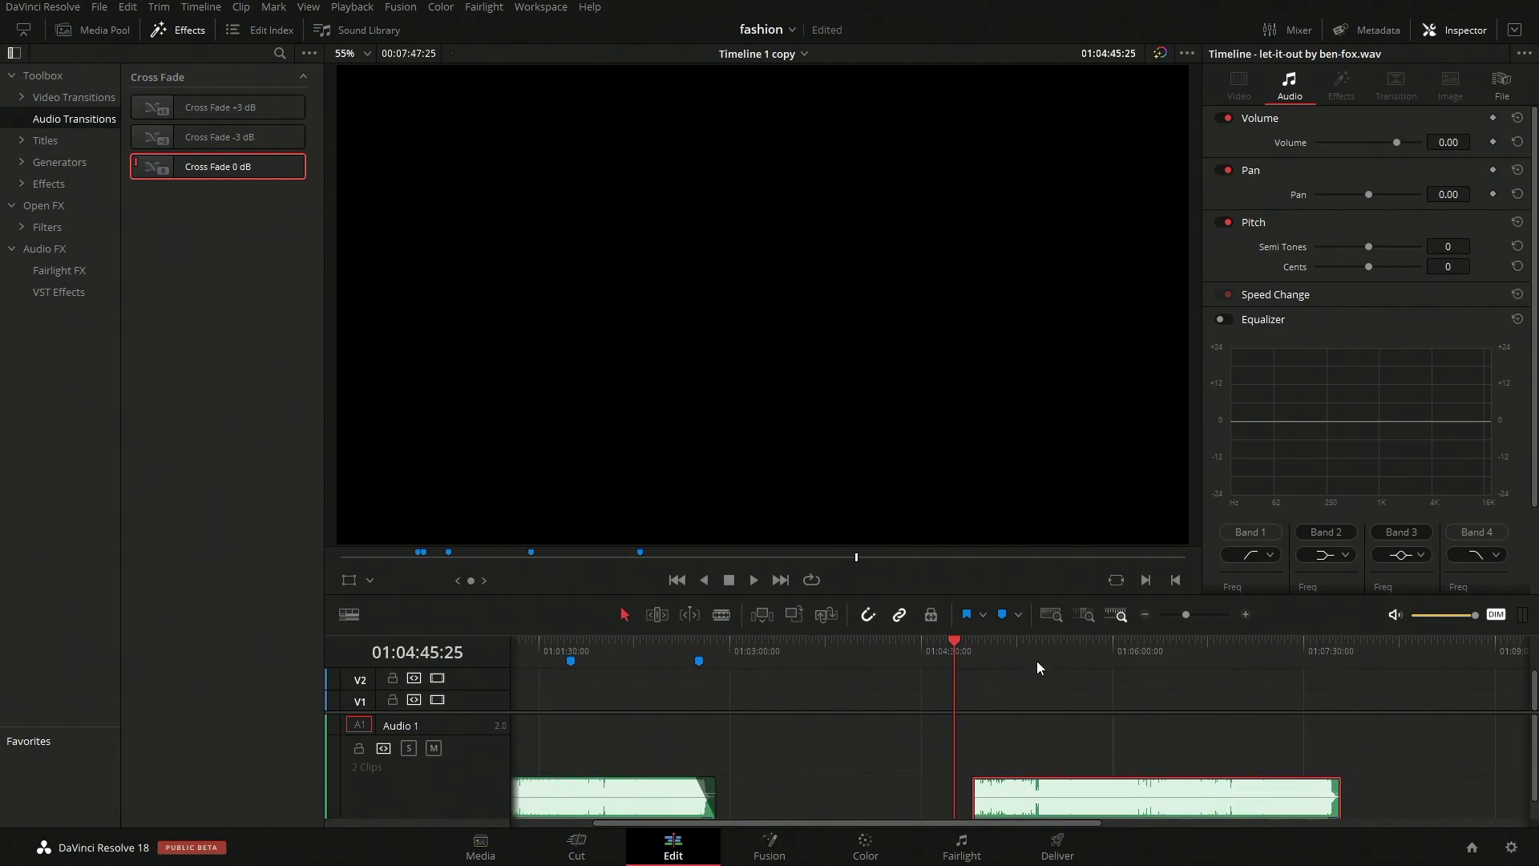
pyautogui.moveTo(1177, 622); pyautogui.dragTo(1192, 619)
pyautogui.moveTo(1012, 822); pyautogui.dragTo(1077, 836)
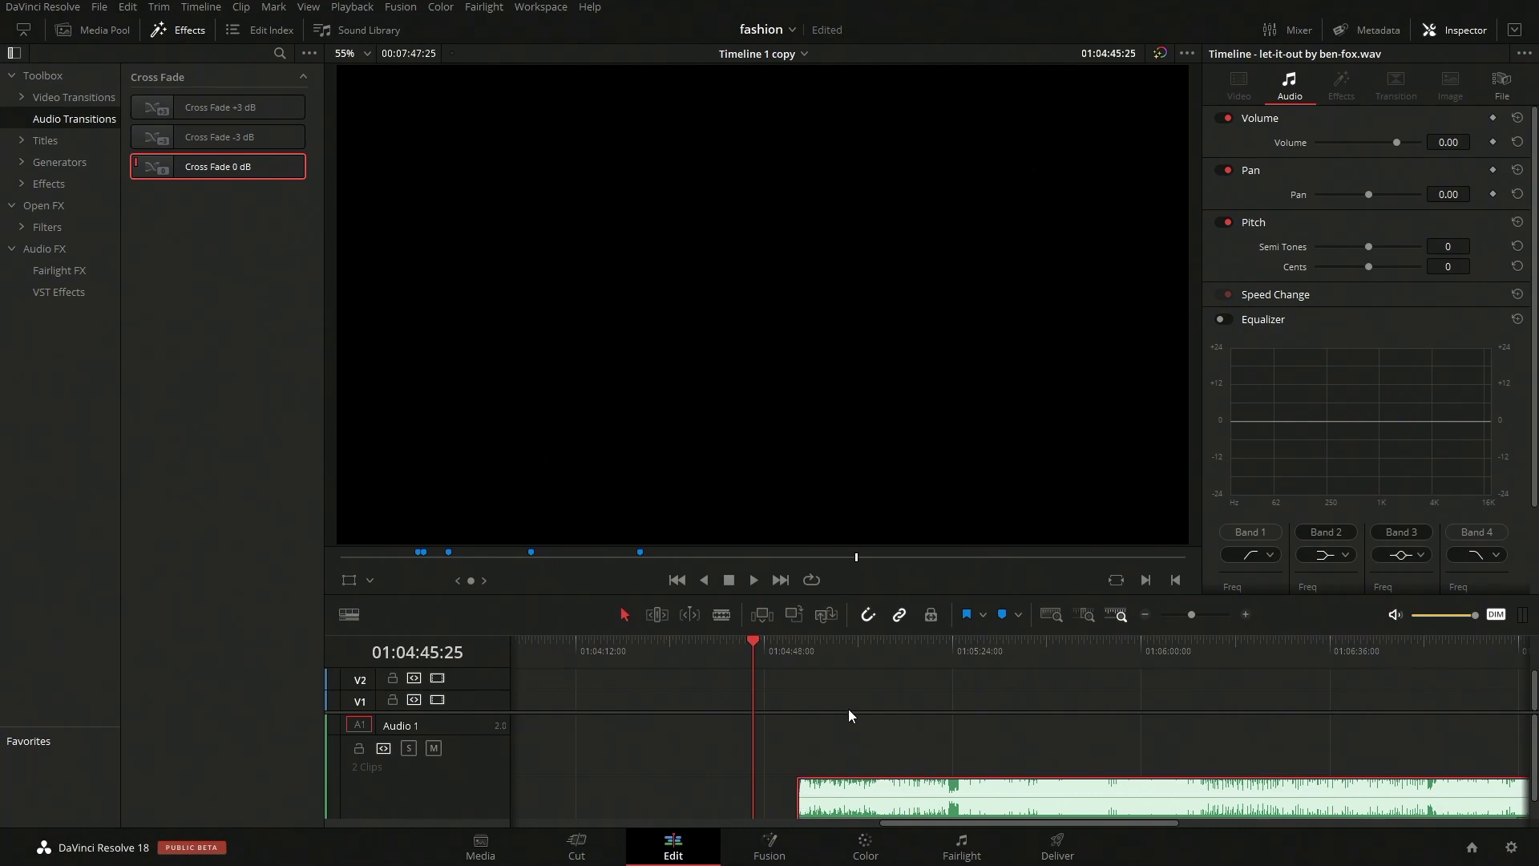
pyautogui.click(941, 651)
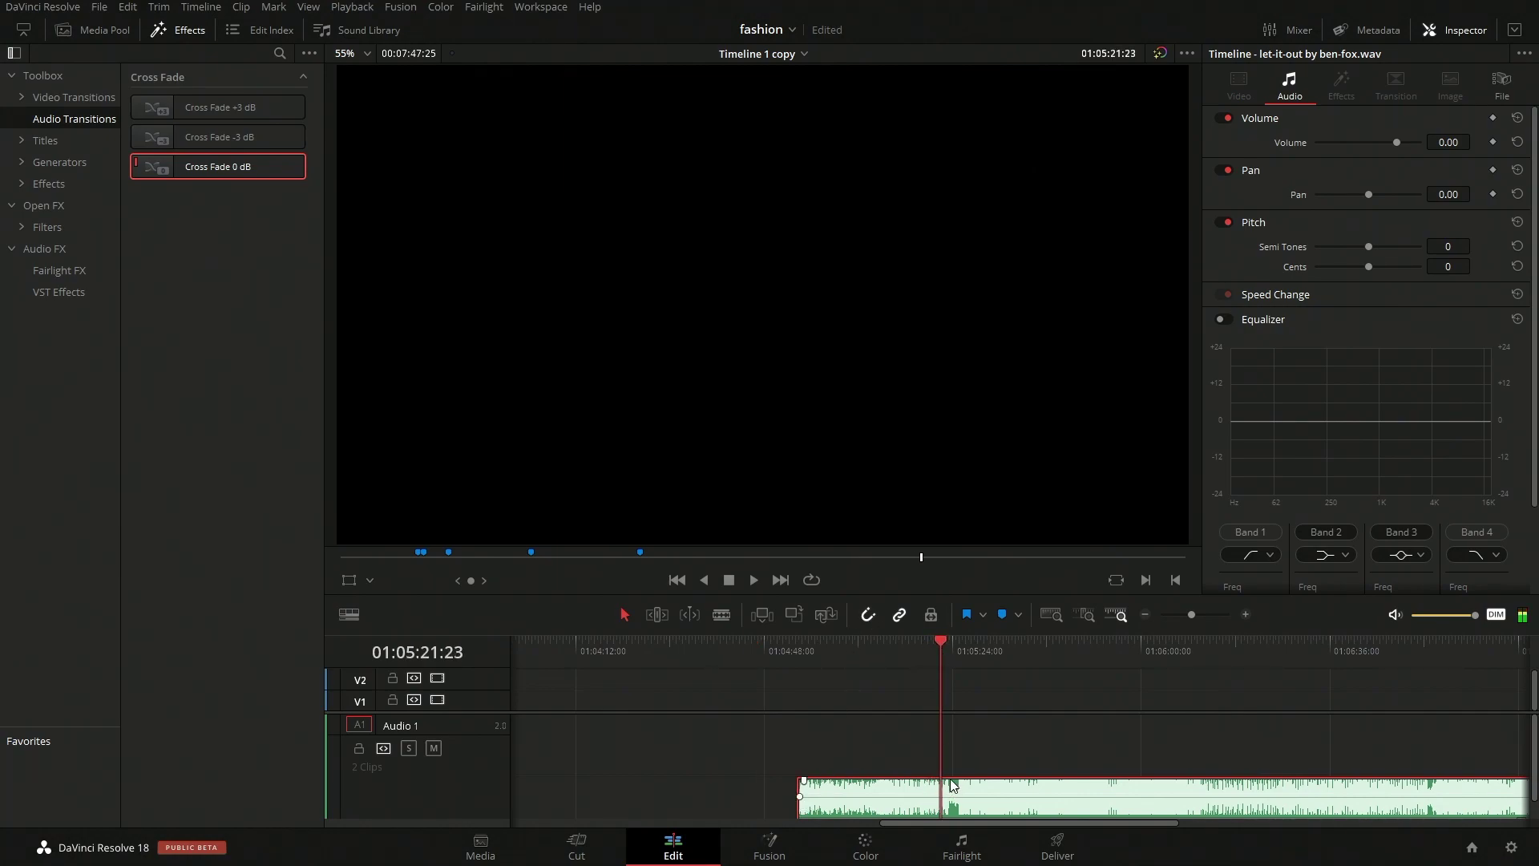
pyautogui.press('space')
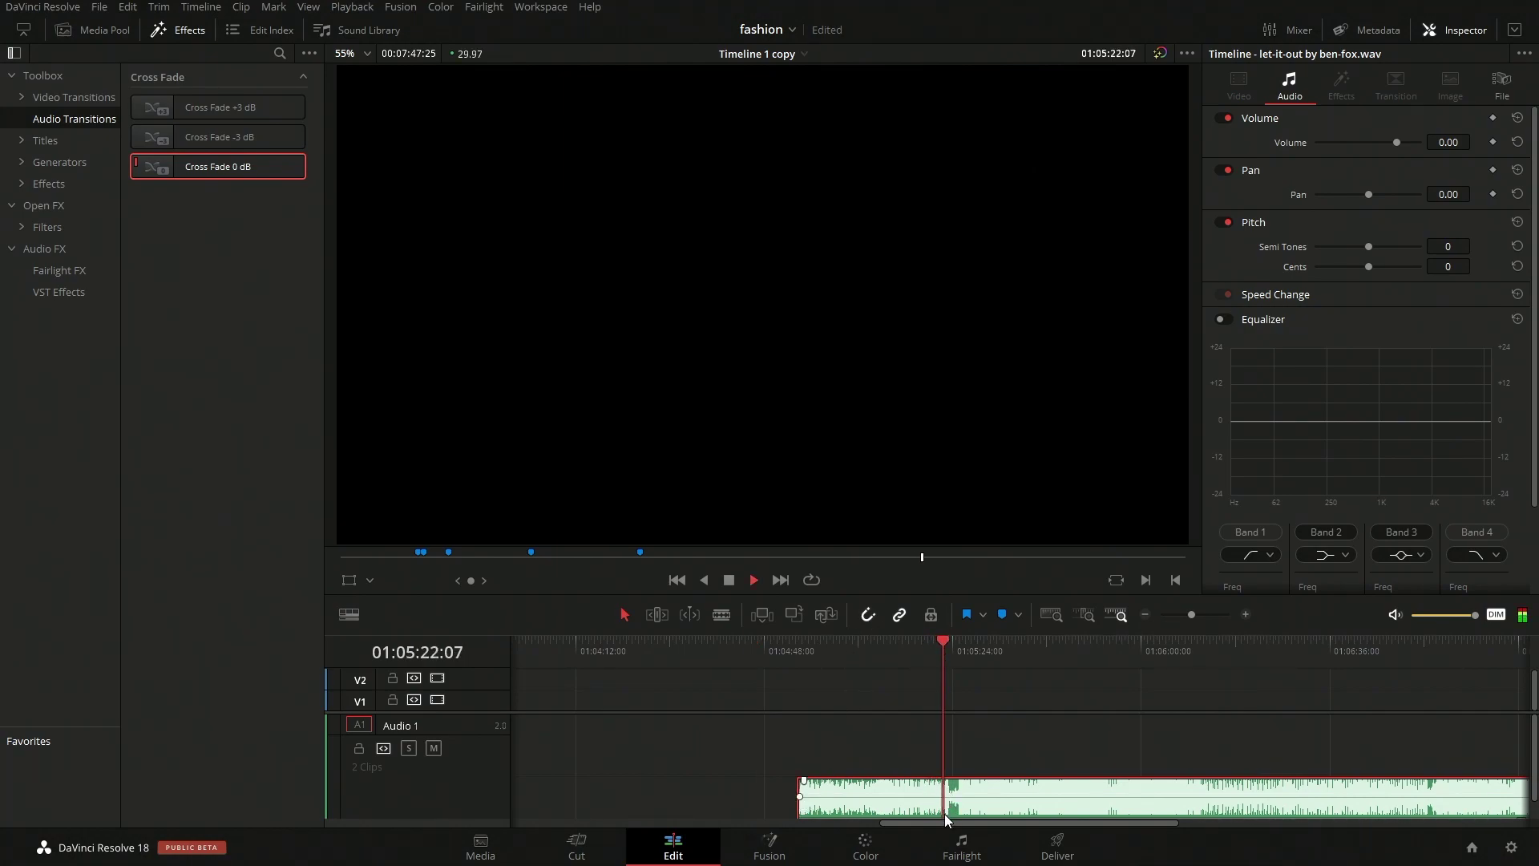
pyautogui.press('space')
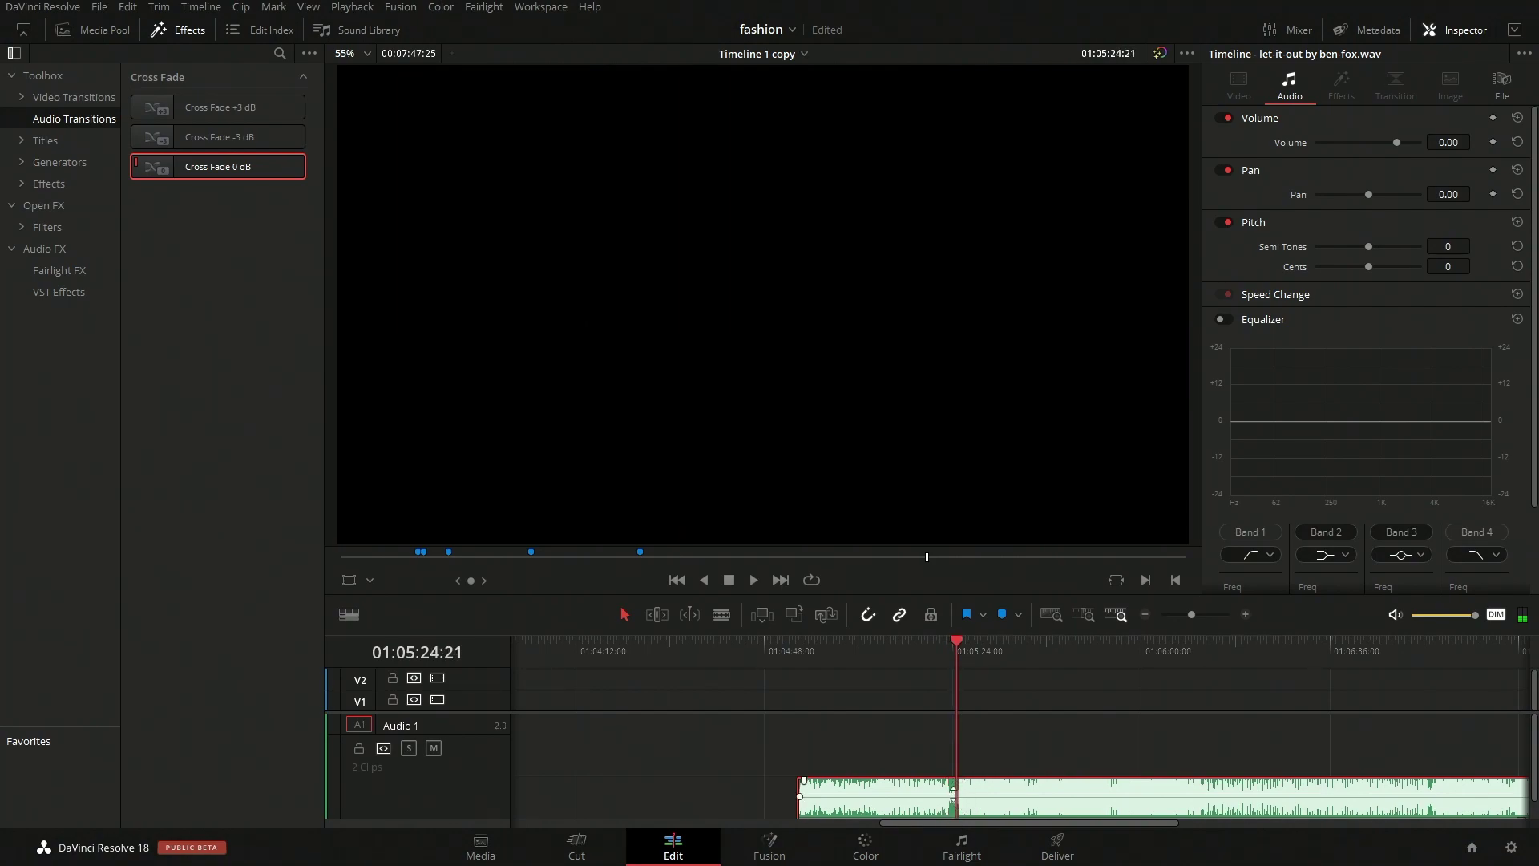
# Play the ending of the second music clip and split the clip at about 01:07:38.
pyautogui.moveTo(1191, 614); pyautogui.dragTo(1186, 614)
pyautogui.moveTo(1299, 651); pyautogui.dragTo(1299, 650)
pyautogui.moveTo(1186, 614); pyautogui.dragTo(1198, 617)
pyautogui.click(1033, 645)
pyautogui.press('space')
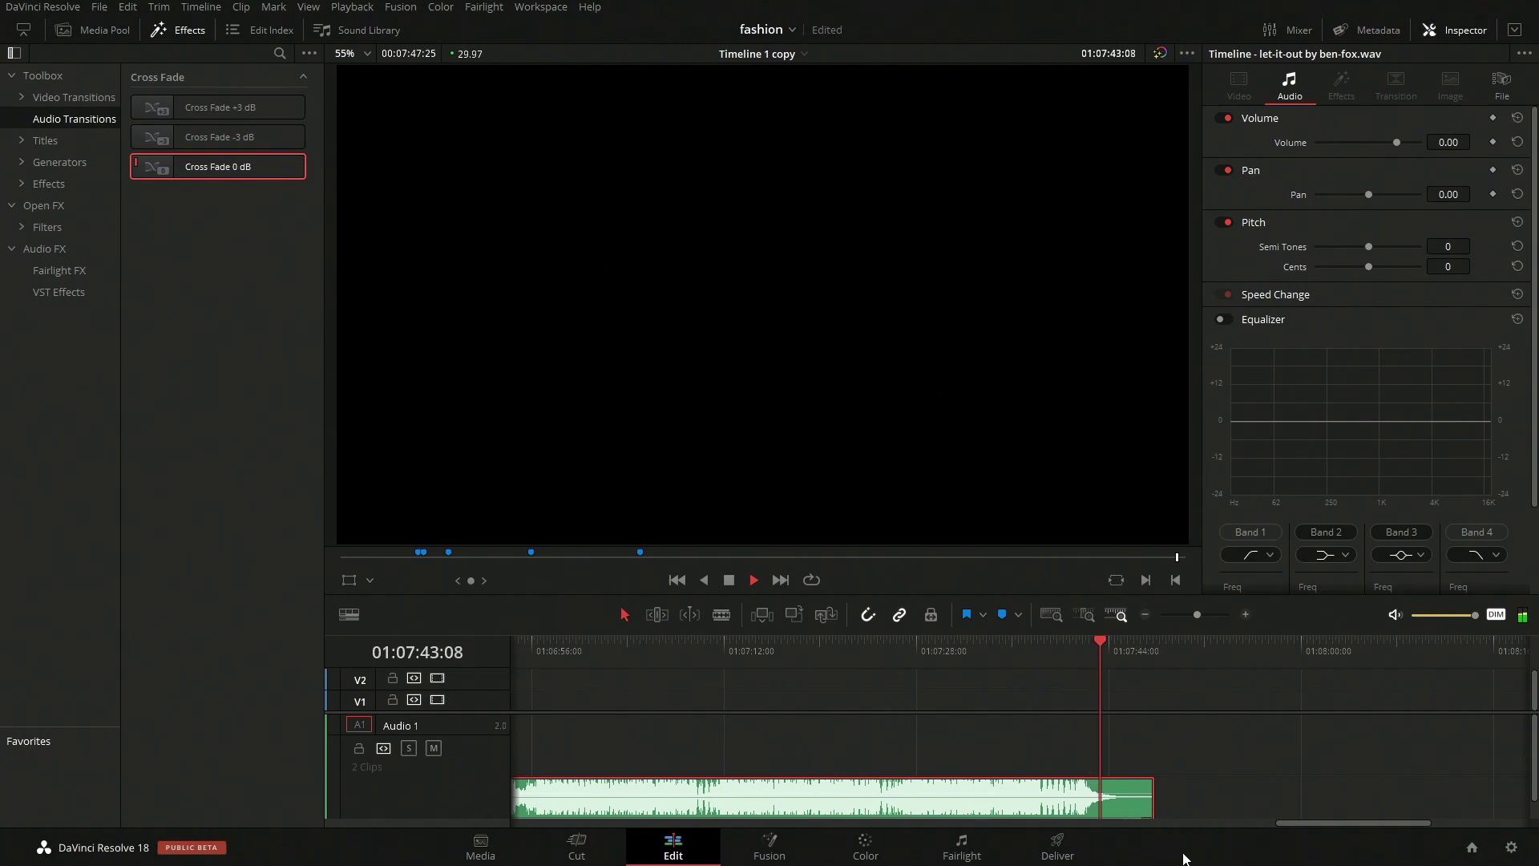
pyautogui.click(1041, 643)
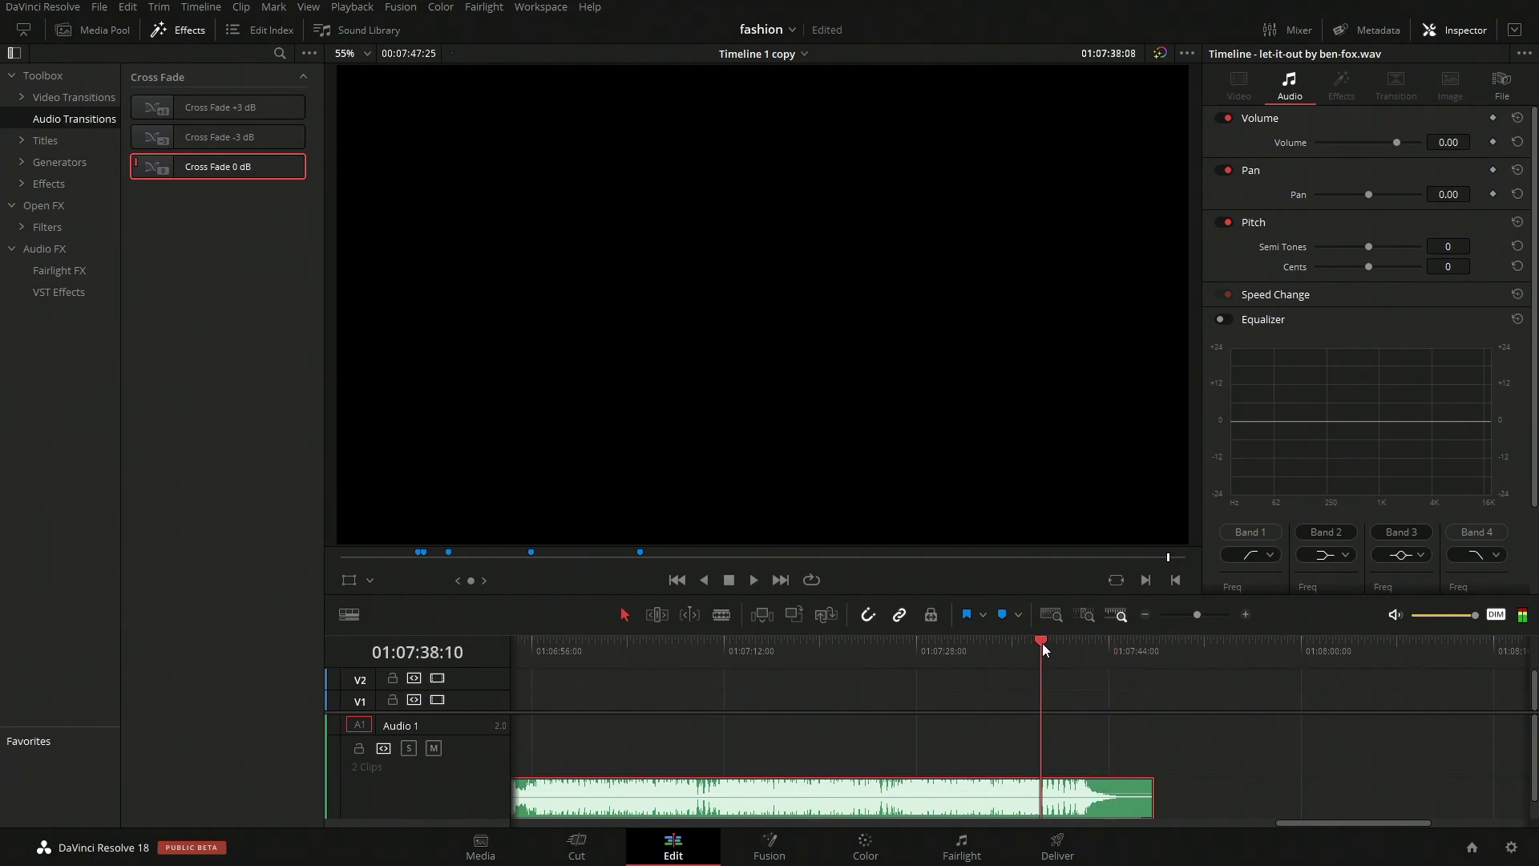
pyautogui.click(1097, 802)
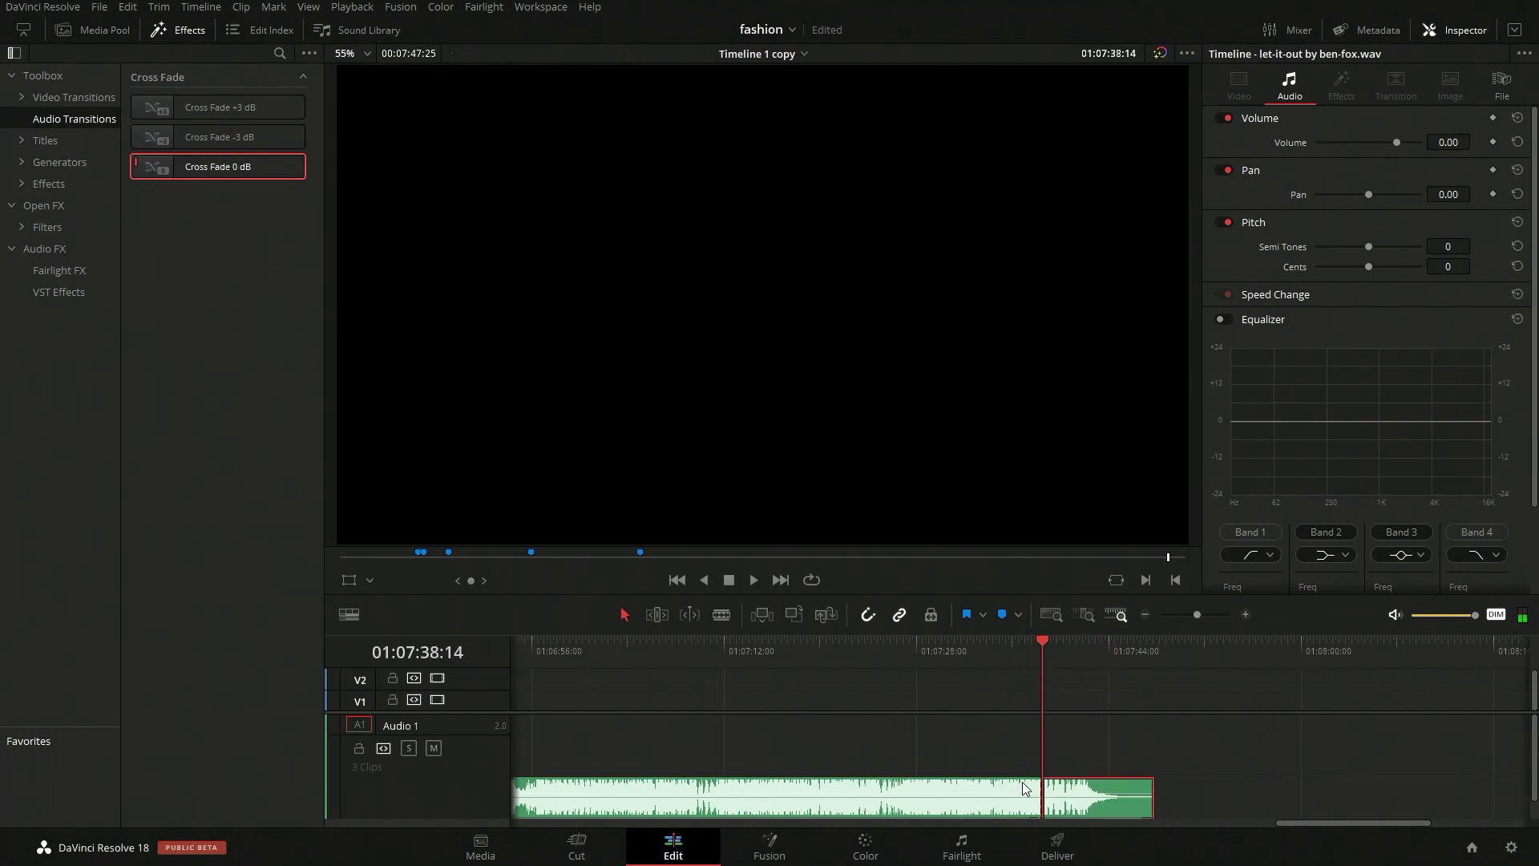
# Split the second music clip at 01:05:24:02 and ripple-delete the section between the two cuts.
pyautogui.moveTo(1196, 616); pyautogui.dragTo(1185, 618)
pyautogui.click(711, 643)
pyautogui.moveTo(711, 642); pyautogui.dragTo(715, 642)
pyautogui.hotkey('ctrl', 'b')
pyautogui.click(811, 797)
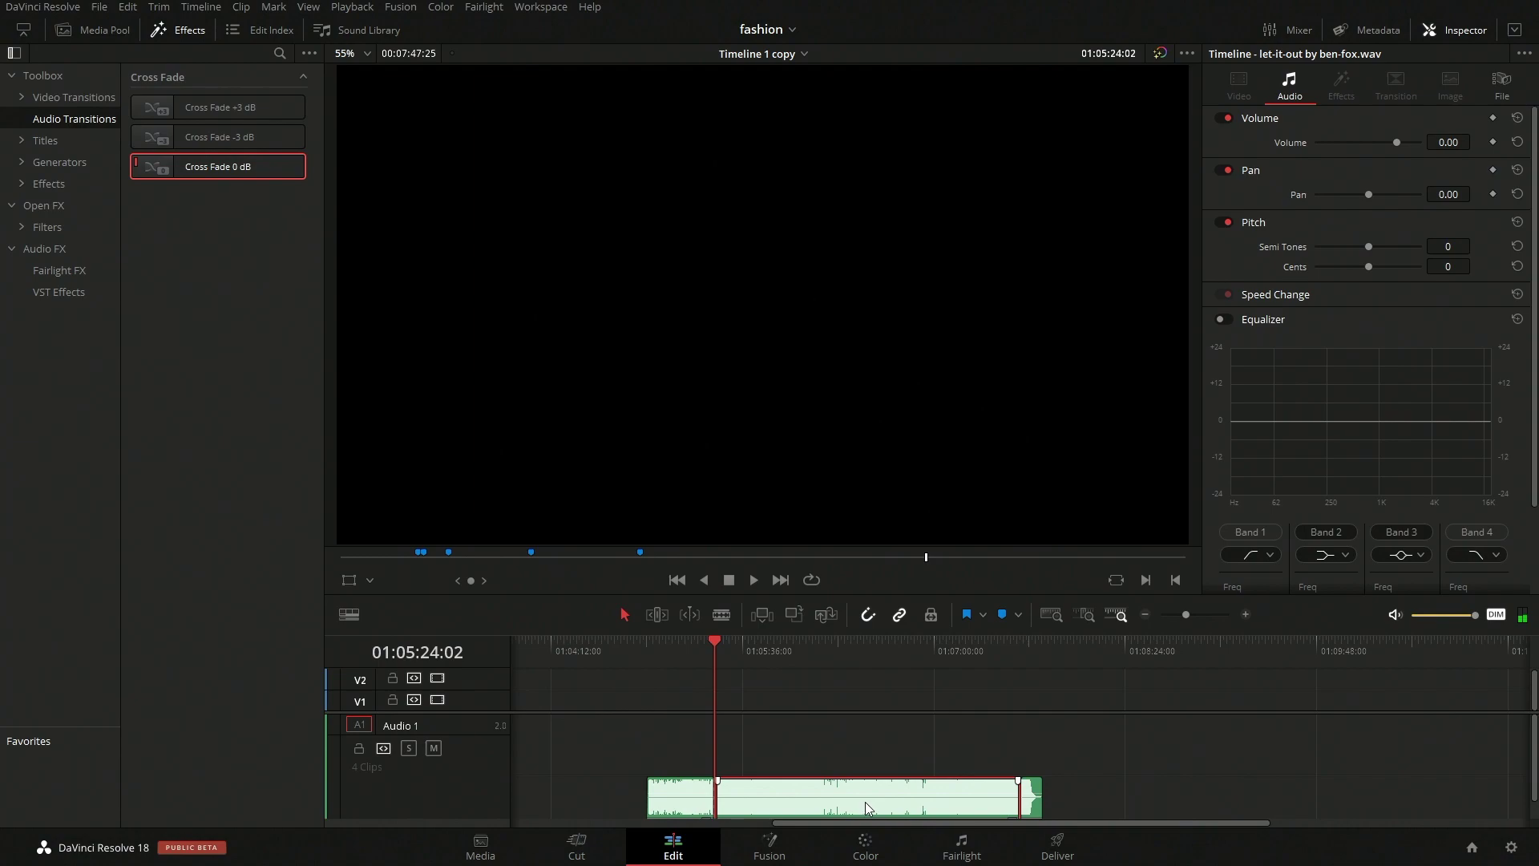
pyautogui.press('Delete')
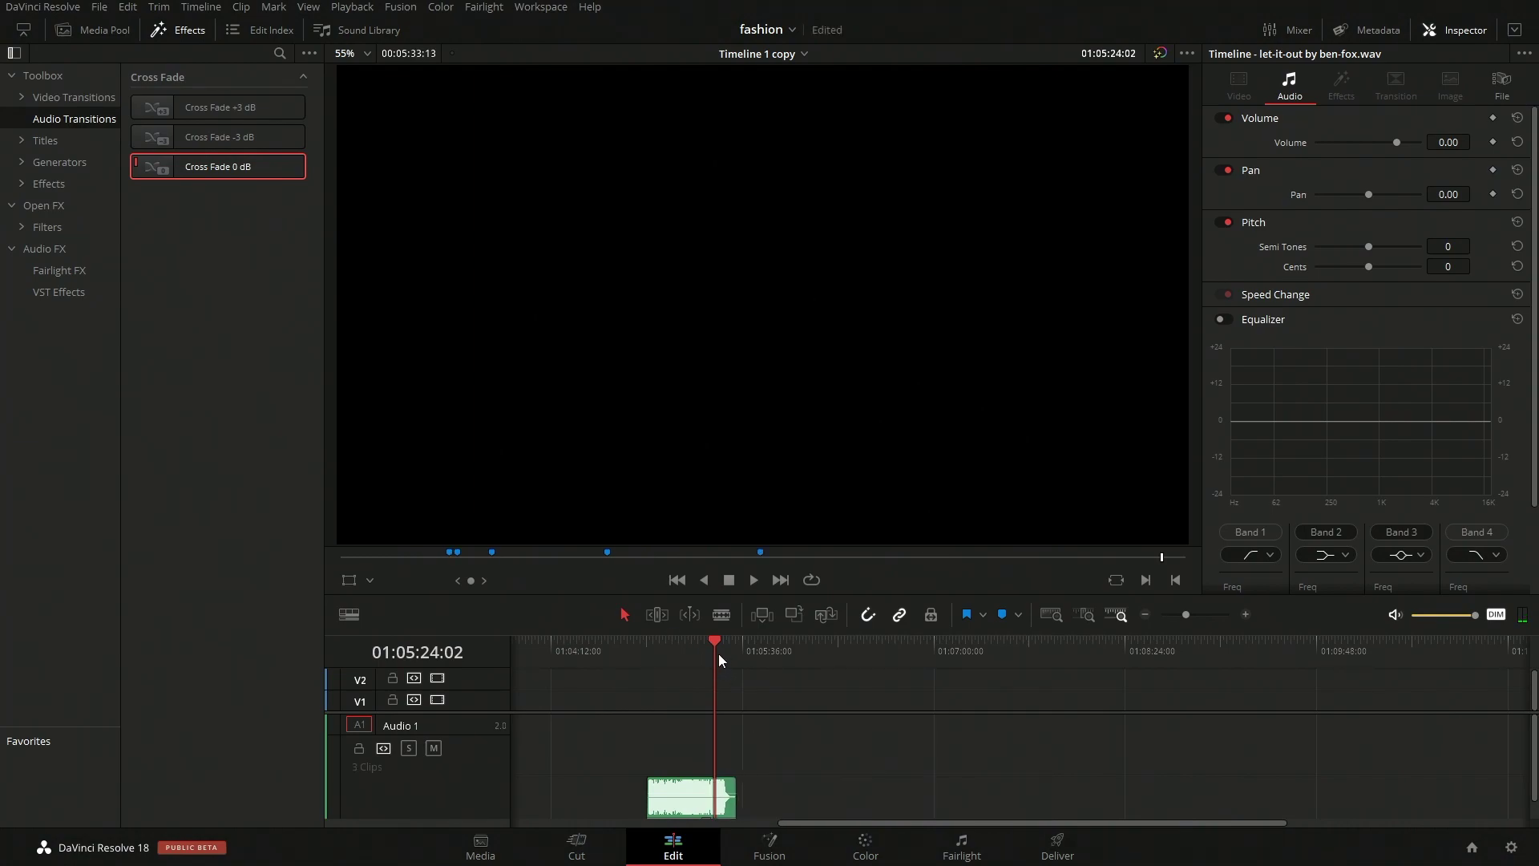
# Switch to the Fairlight page and show the audio track layers.
pyautogui.moveTo(1190, 614); pyautogui.dragTo(1210, 614)
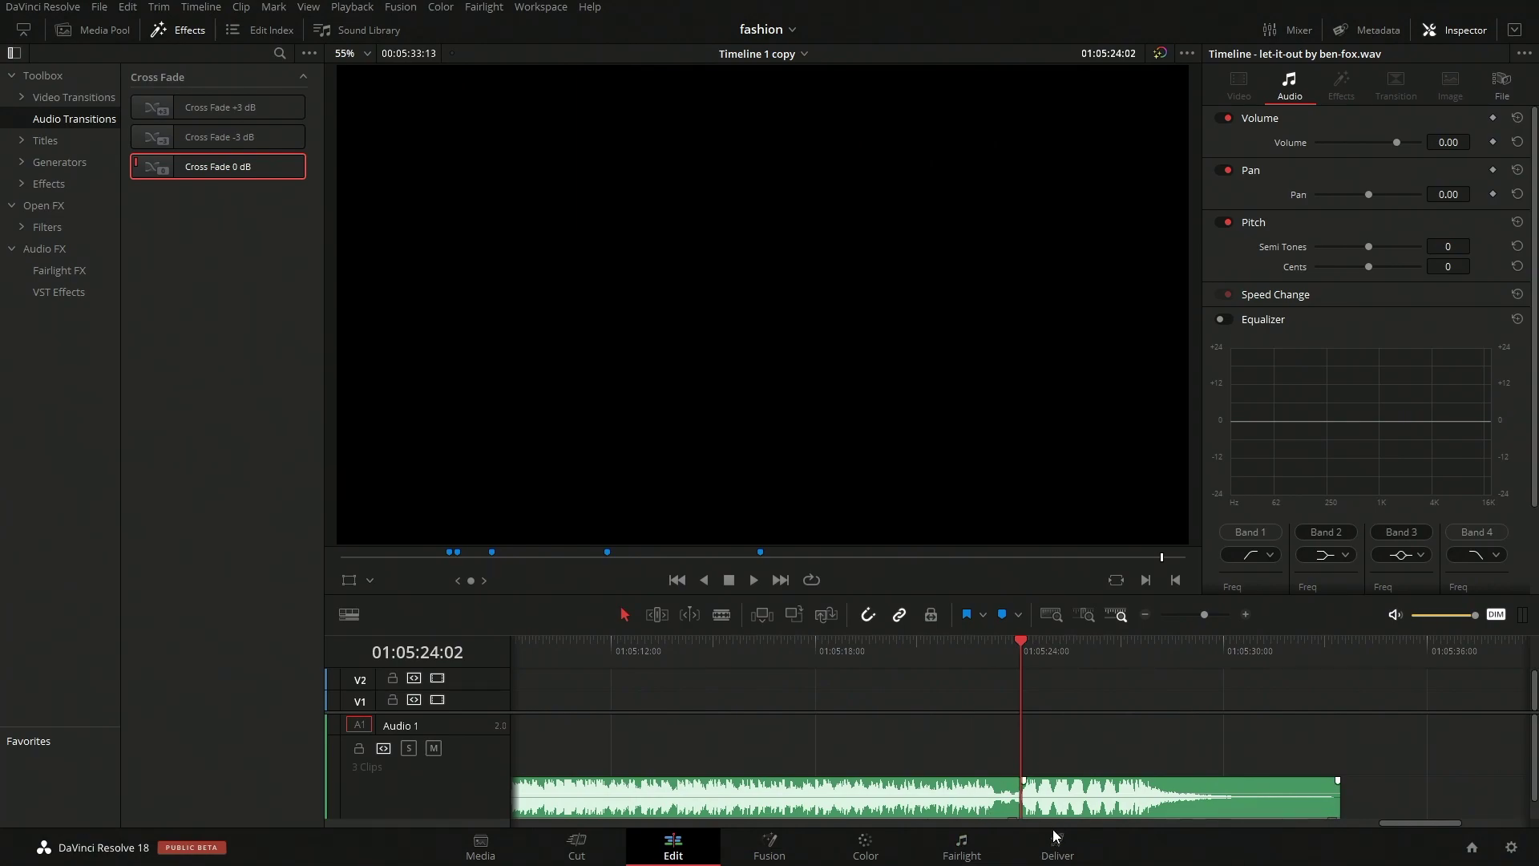
pyautogui.click(961, 850)
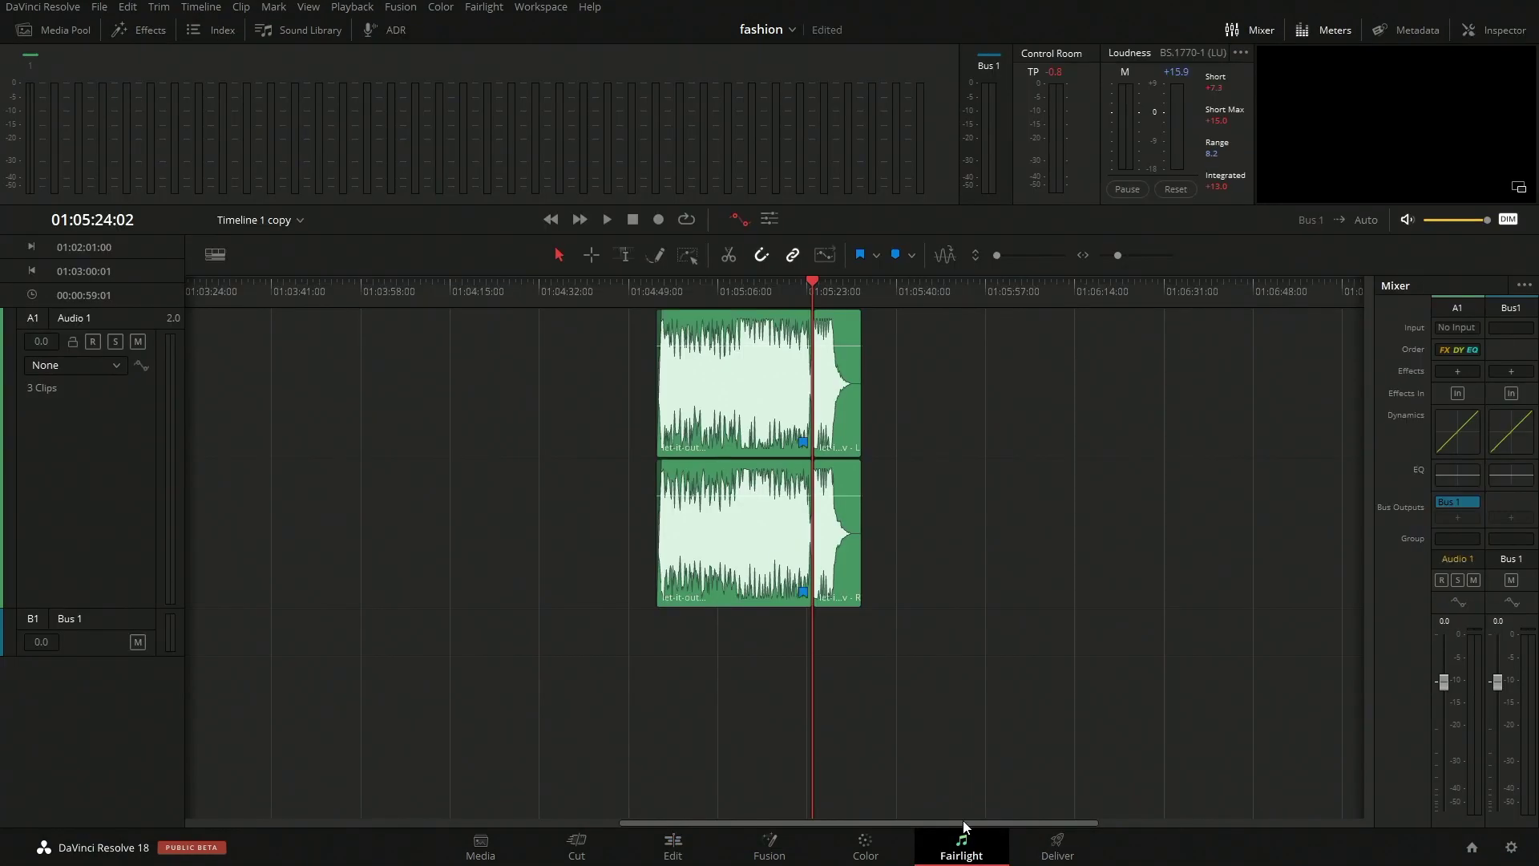
pyautogui.click(309, 8)
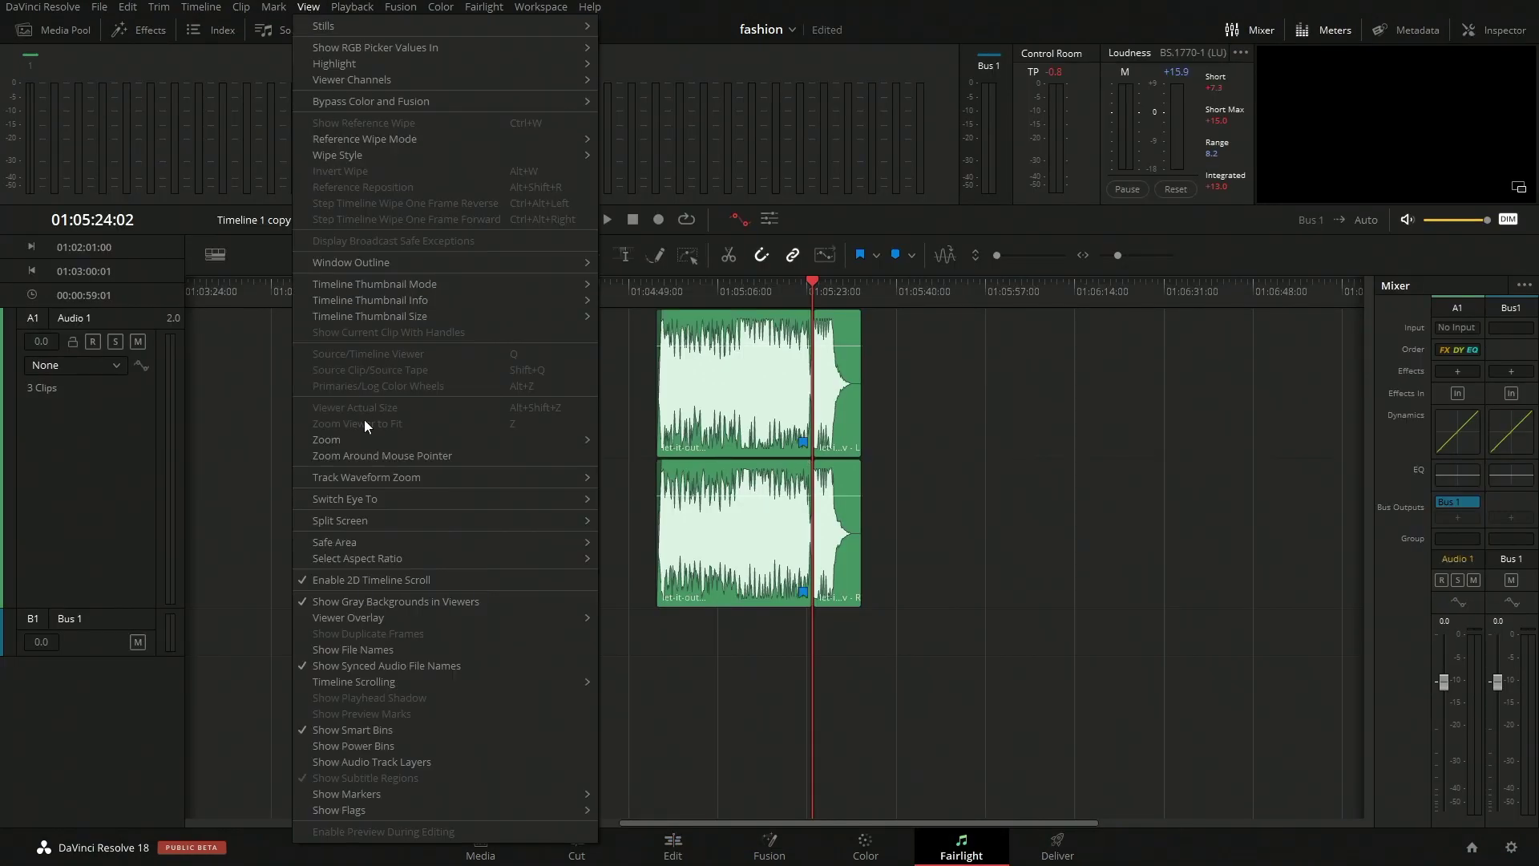
pyautogui.click(332, 762)
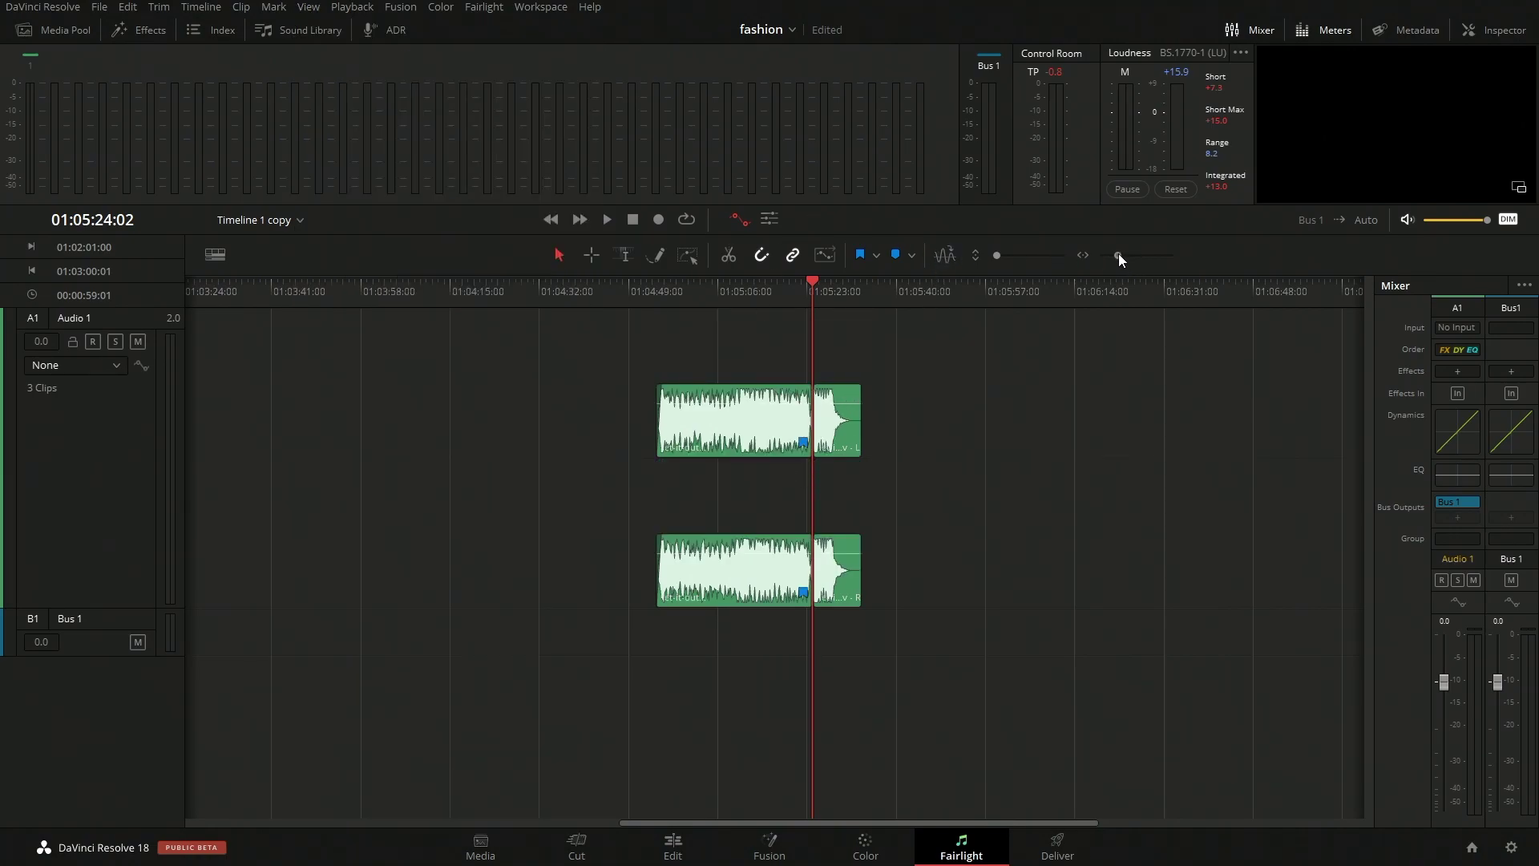
# Move the ending segment onto a layer above the preceding clip, about 4.5 seconds earlier so they overlap, and save the project.
pyautogui.moveTo(1118, 255); pyautogui.dragTo(1127, 256)
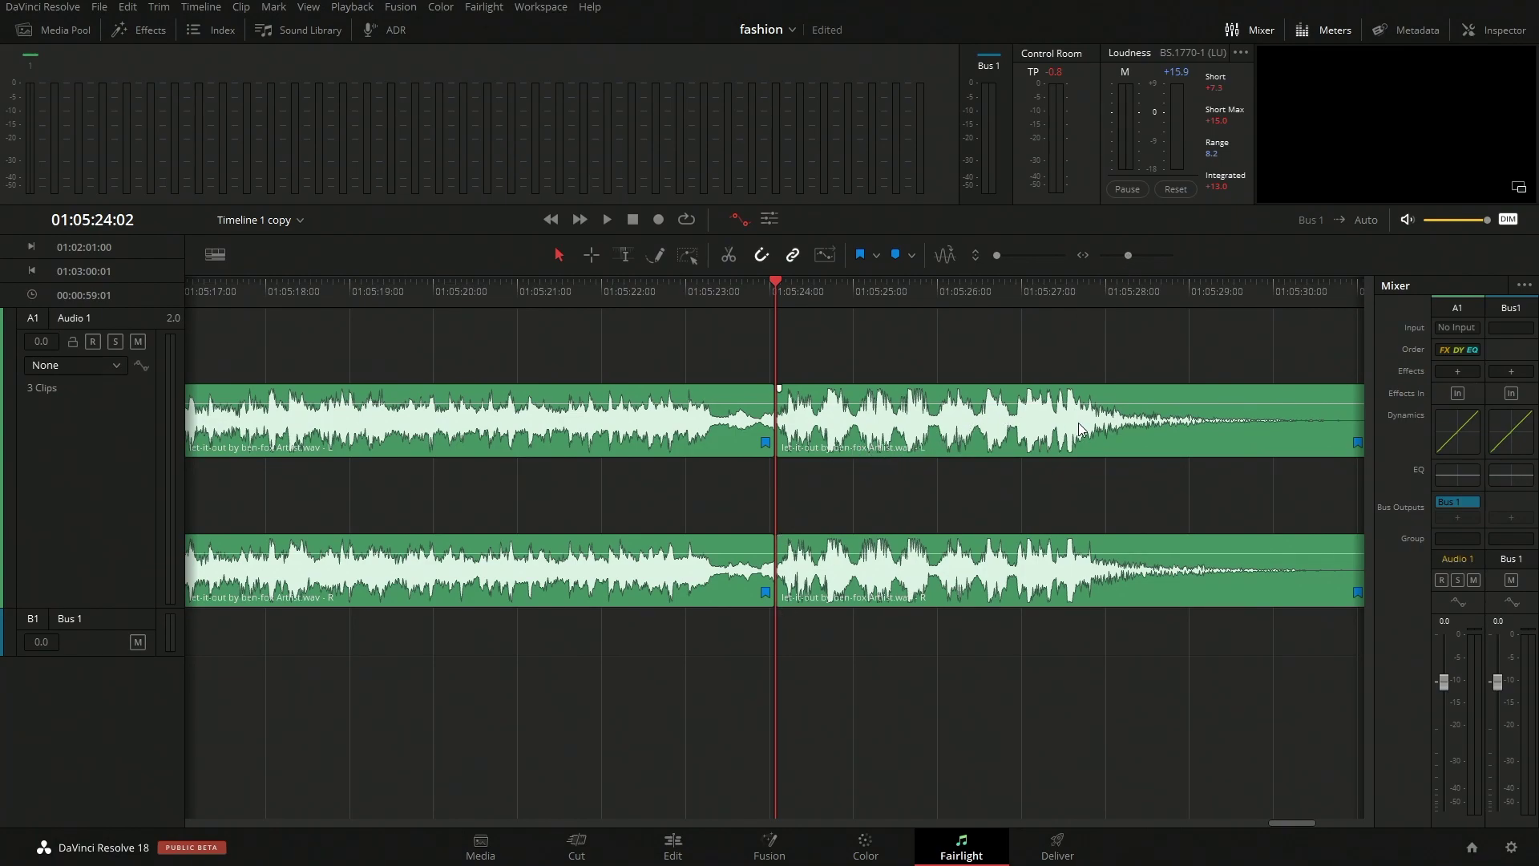
pyautogui.moveTo(1118, 433); pyautogui.dragTo(740, 432)
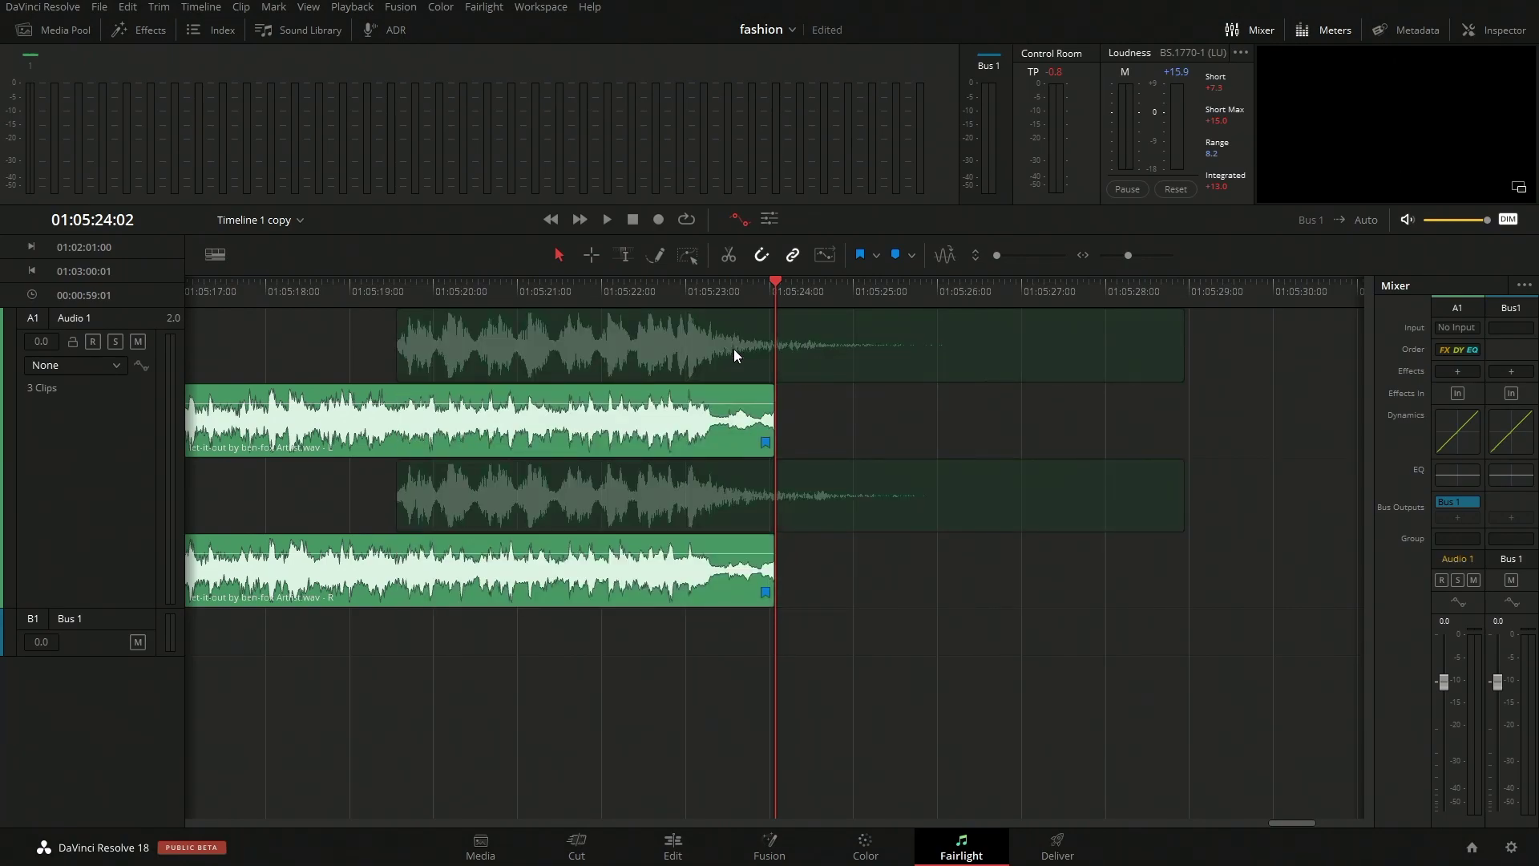
pyautogui.click(733, 348)
pyautogui.hotkey('ctrl', 's')
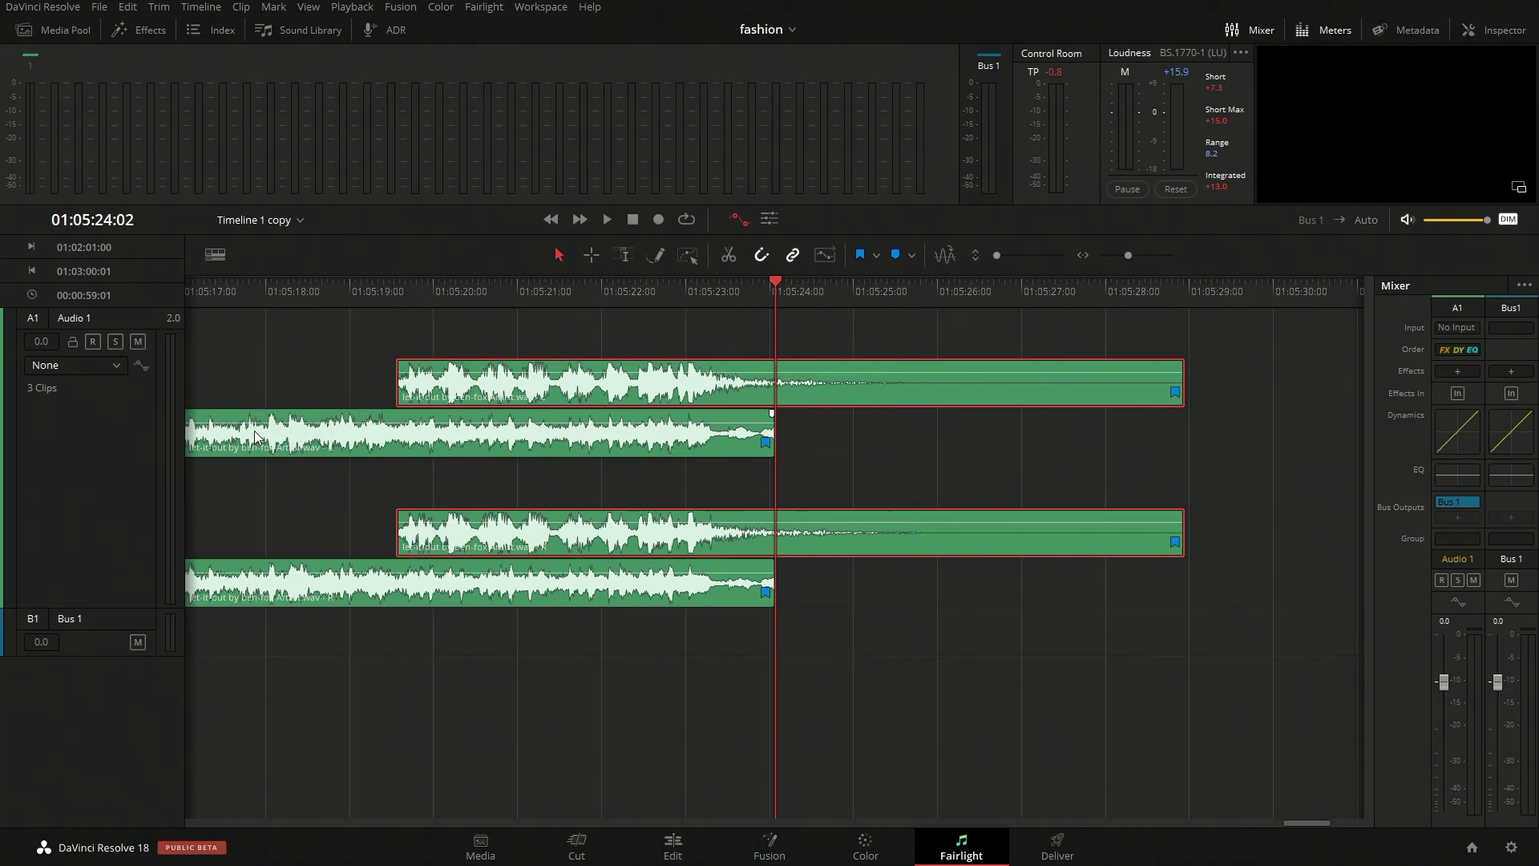
# Play back the overlapping music clips from about 01:05:19.
pyautogui.moveTo(400, 360)
pyautogui.click(358, 290)
pyautogui.press('space')
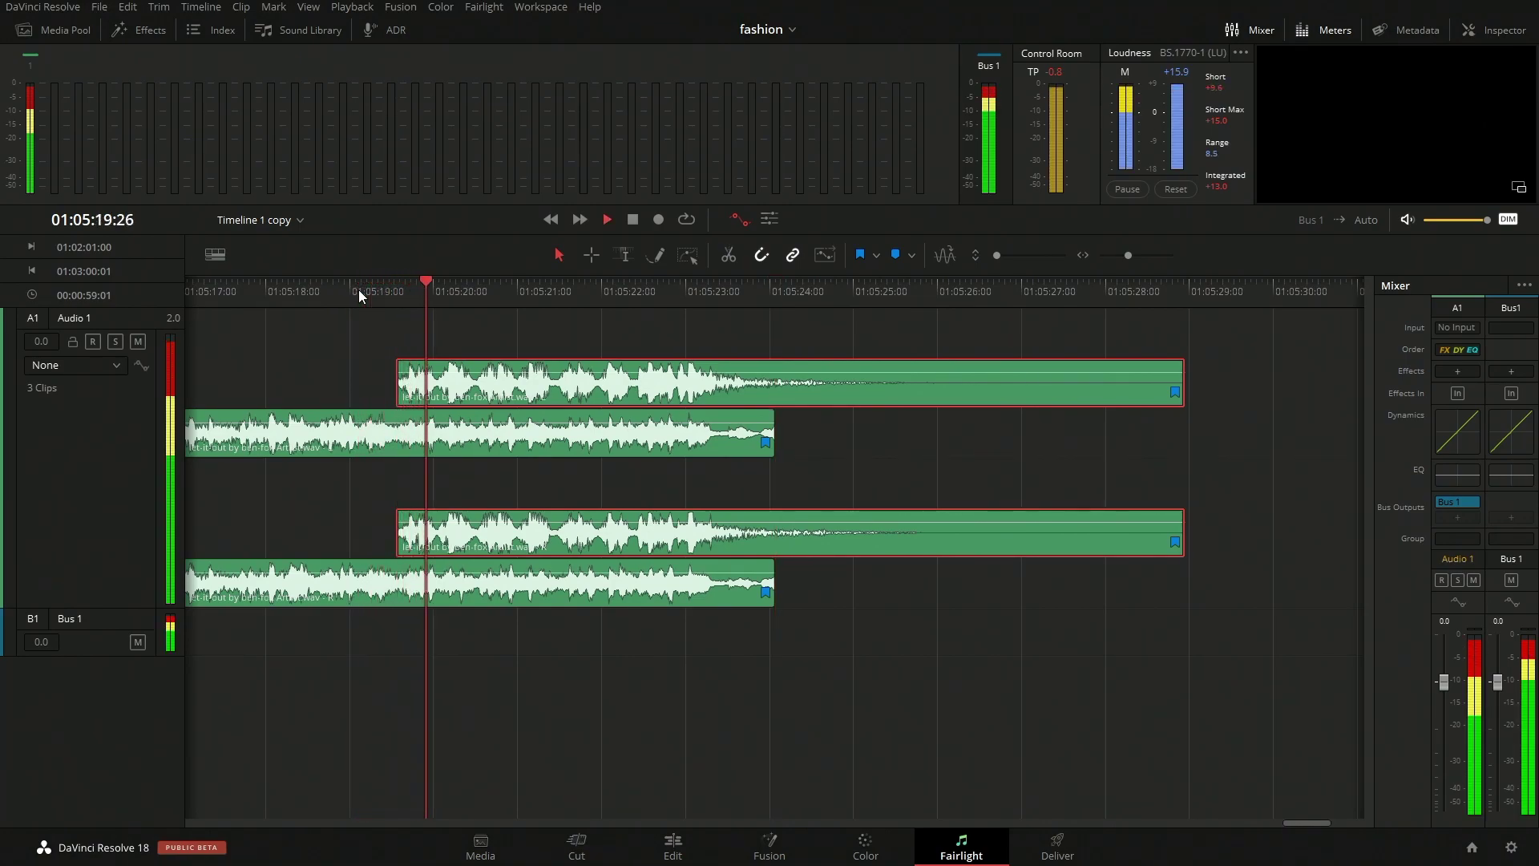
pyautogui.press('space')
# Trim the upper segment's start to about 01:05:21, crossfade it with the clip below over about 2 seconds, and play it back.
pyautogui.moveTo(398, 385); pyautogui.dragTo(686, 365)
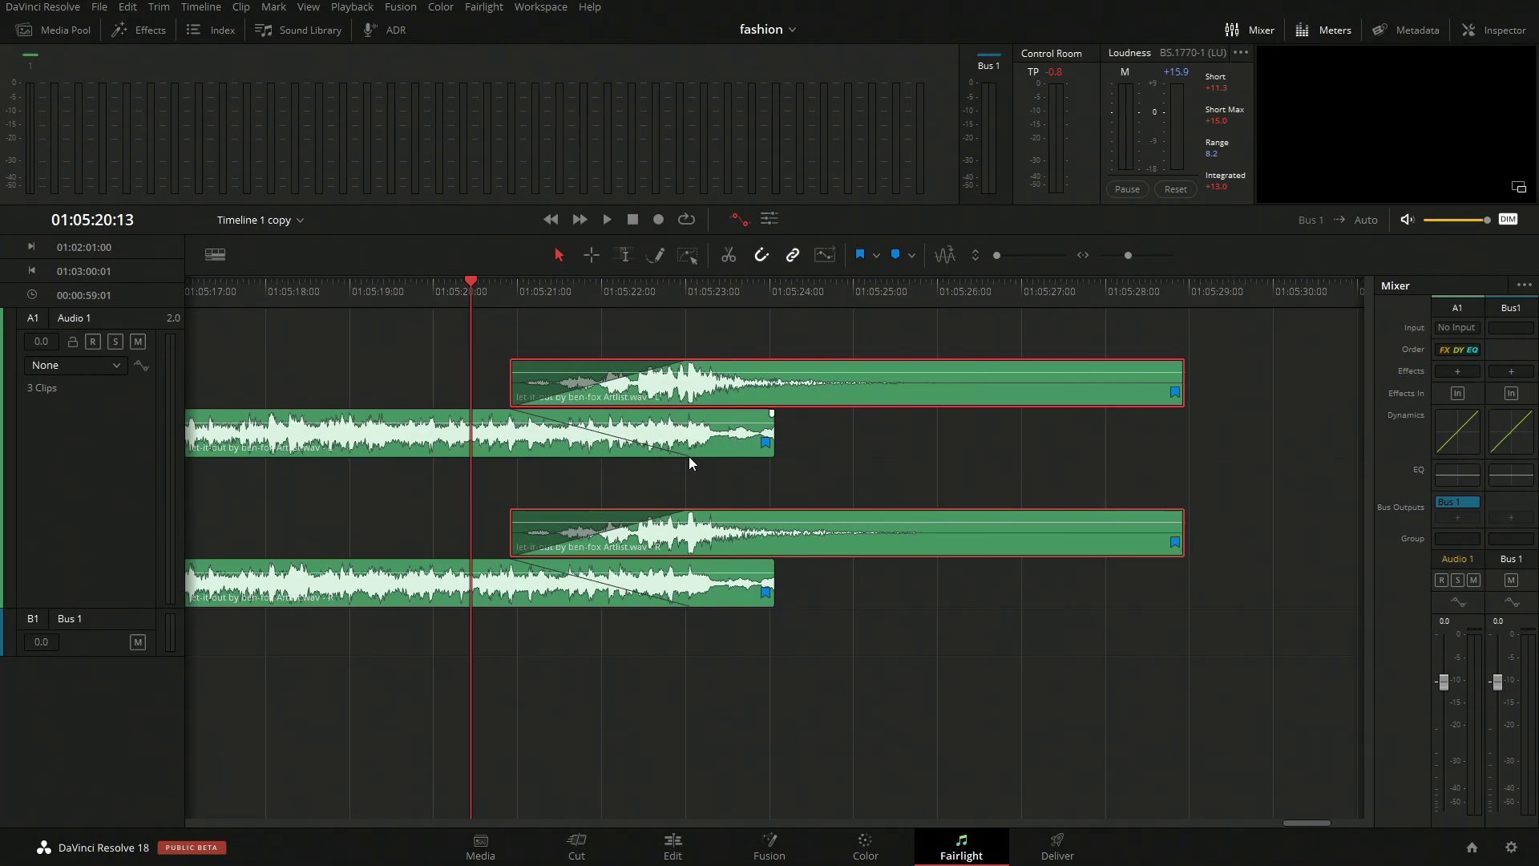
pyautogui.press('space')
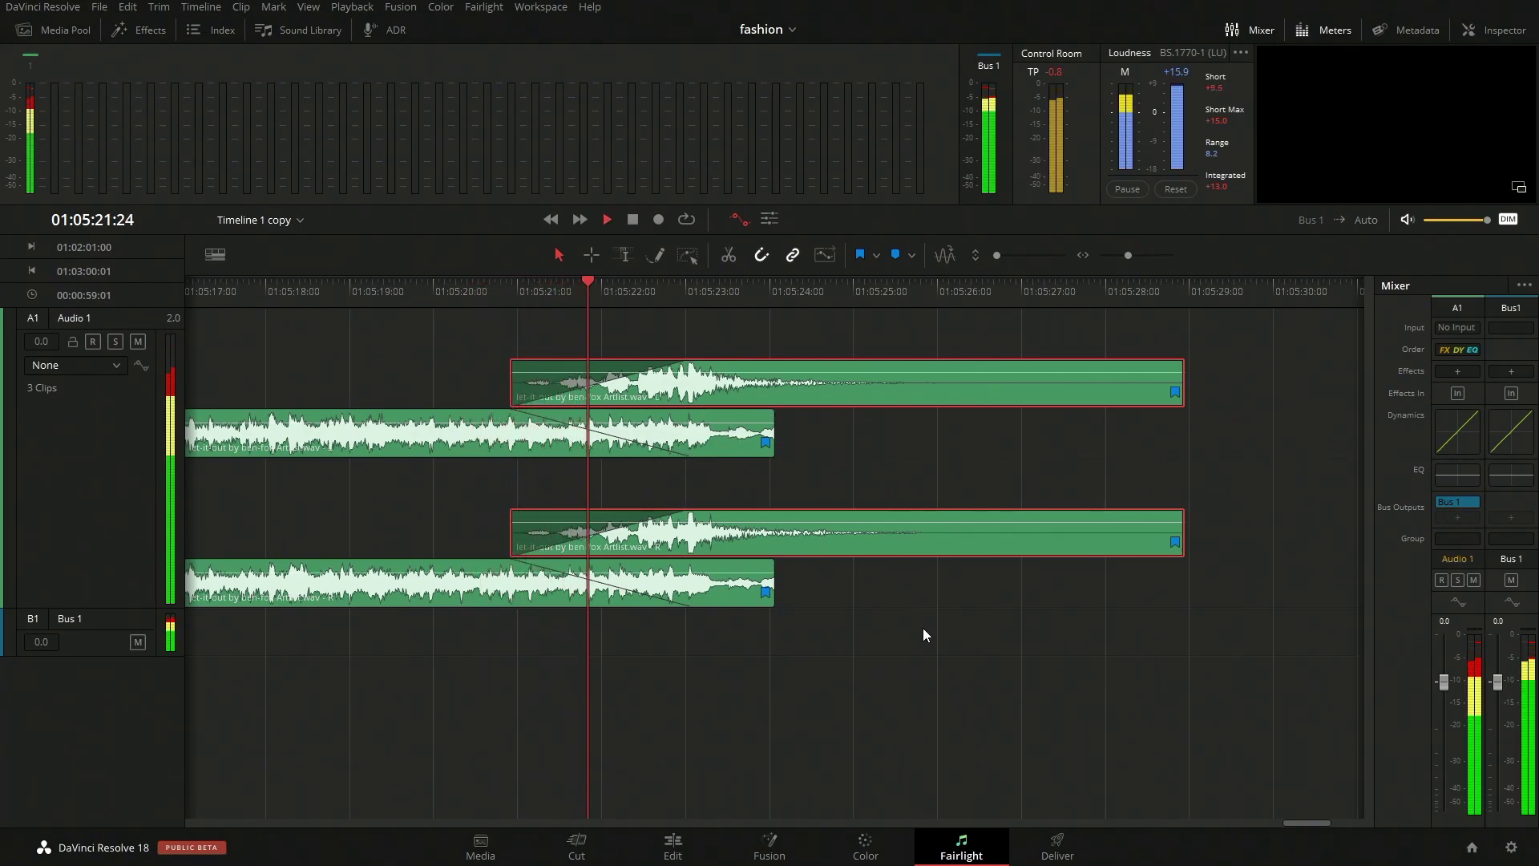
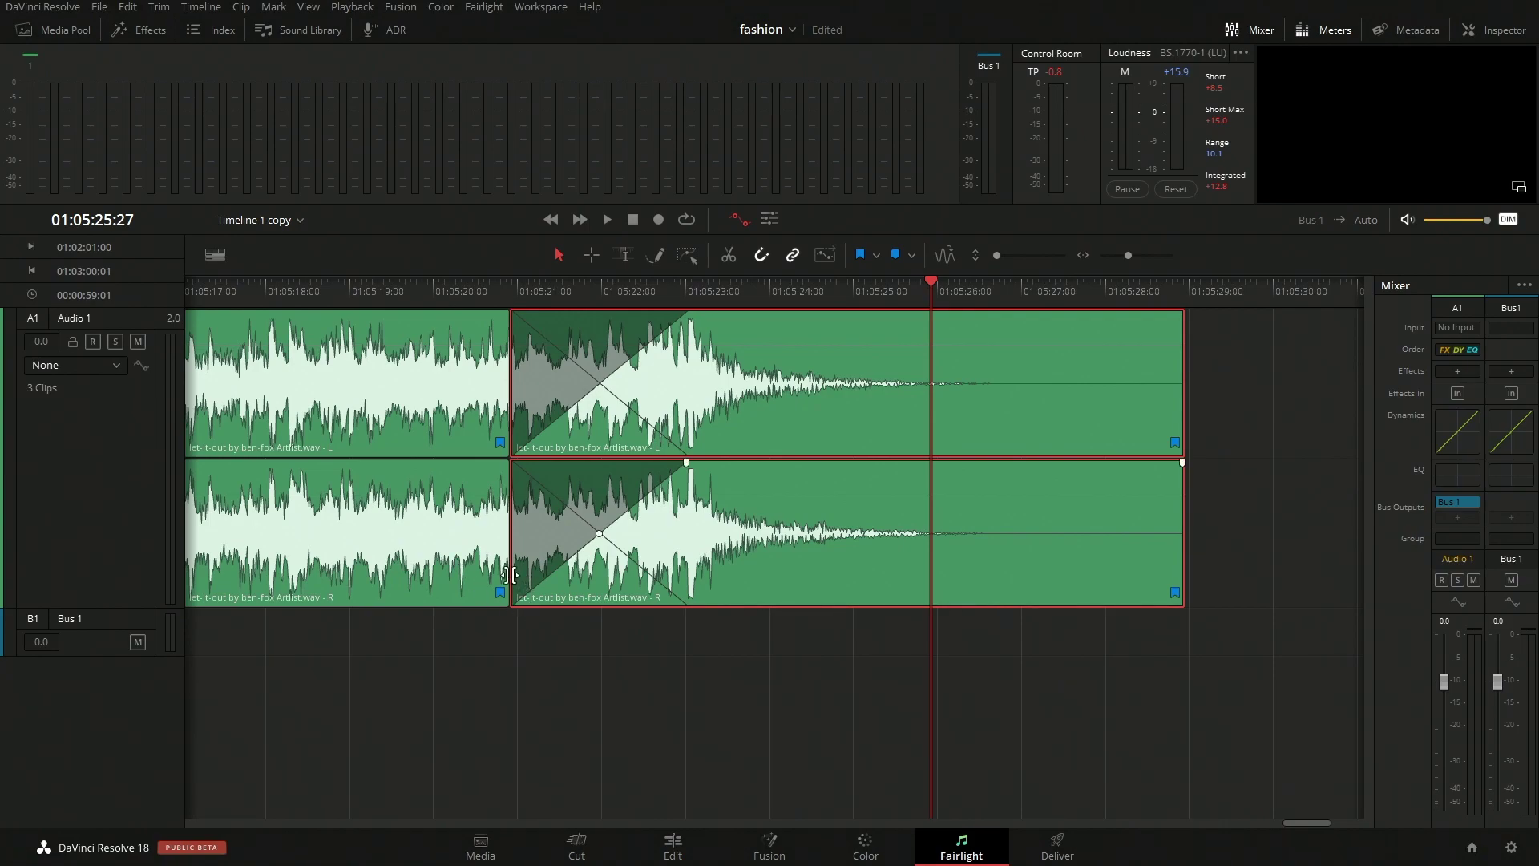
# Replay the crossfade from about 01:05:20 on the Fairlight page and check how it looks on the Edit page.
pyautogui.click(430, 290)
pyautogui.press('space')
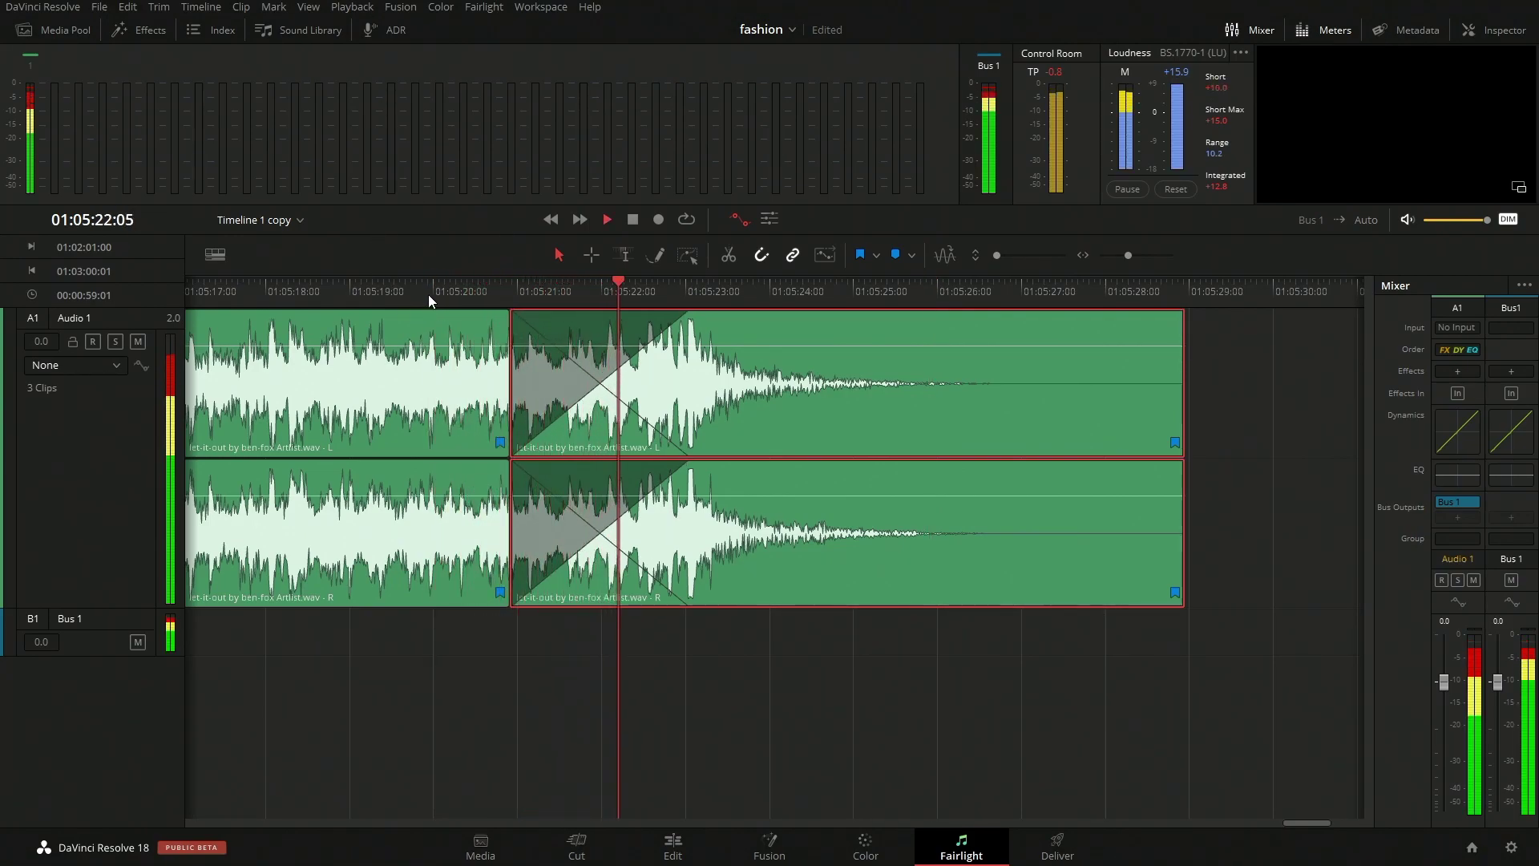
pyautogui.press('space')
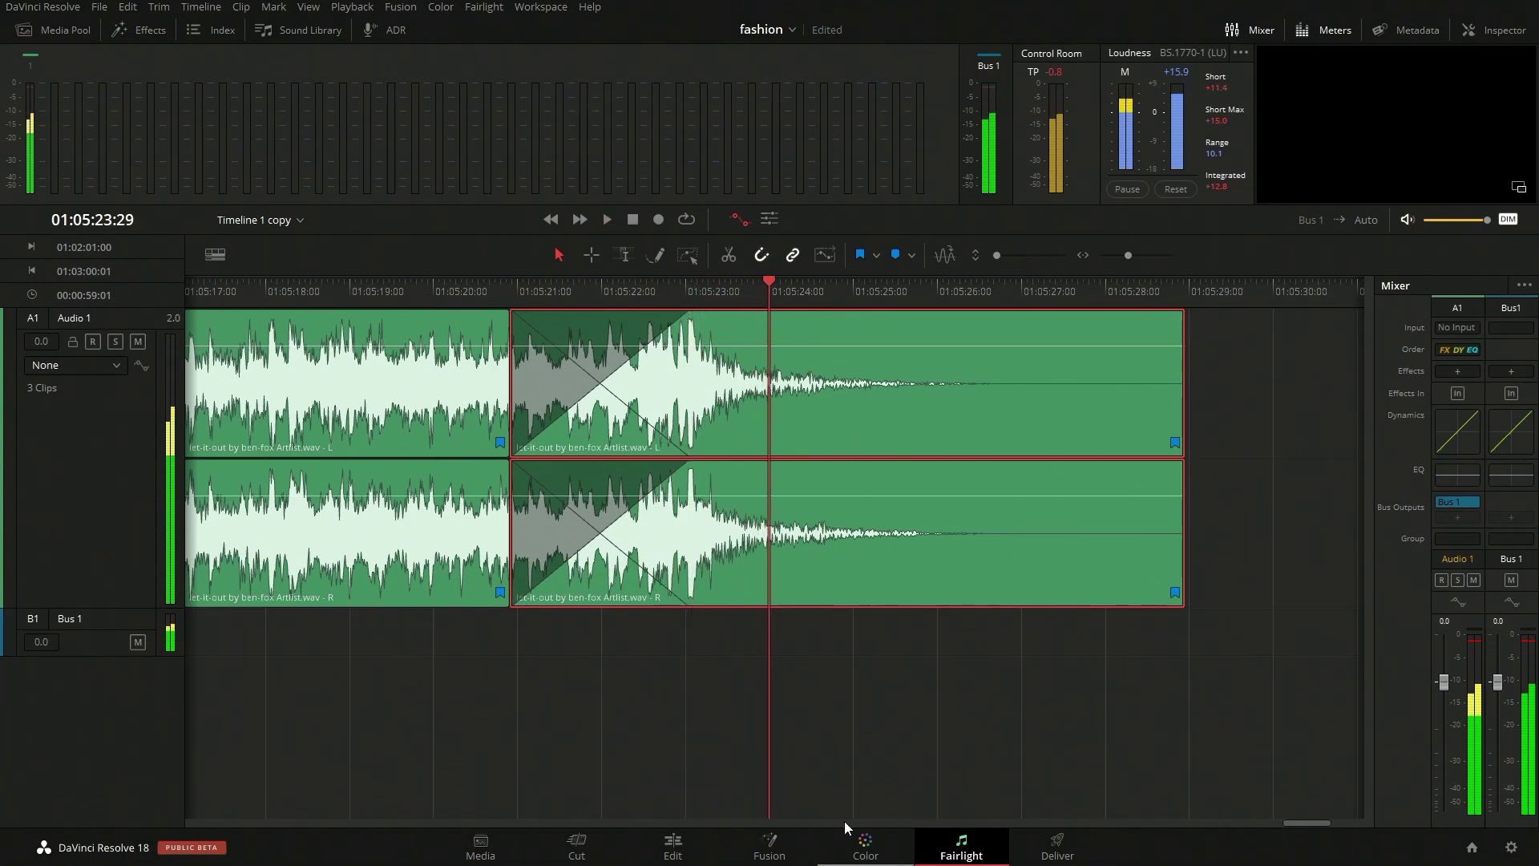
pyautogui.click(674, 842)
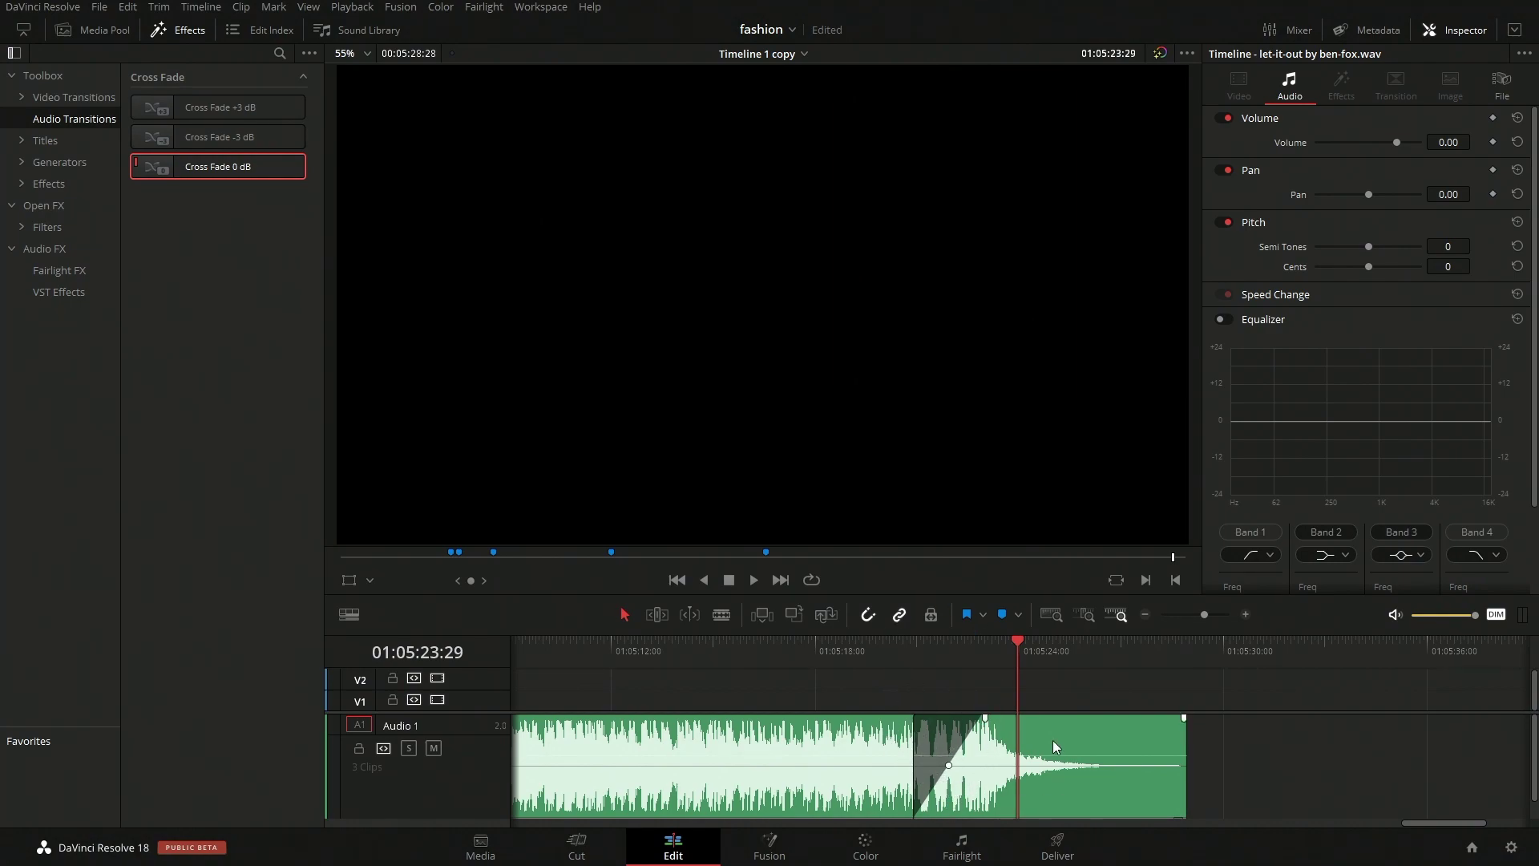
pyautogui.click(1144, 615)
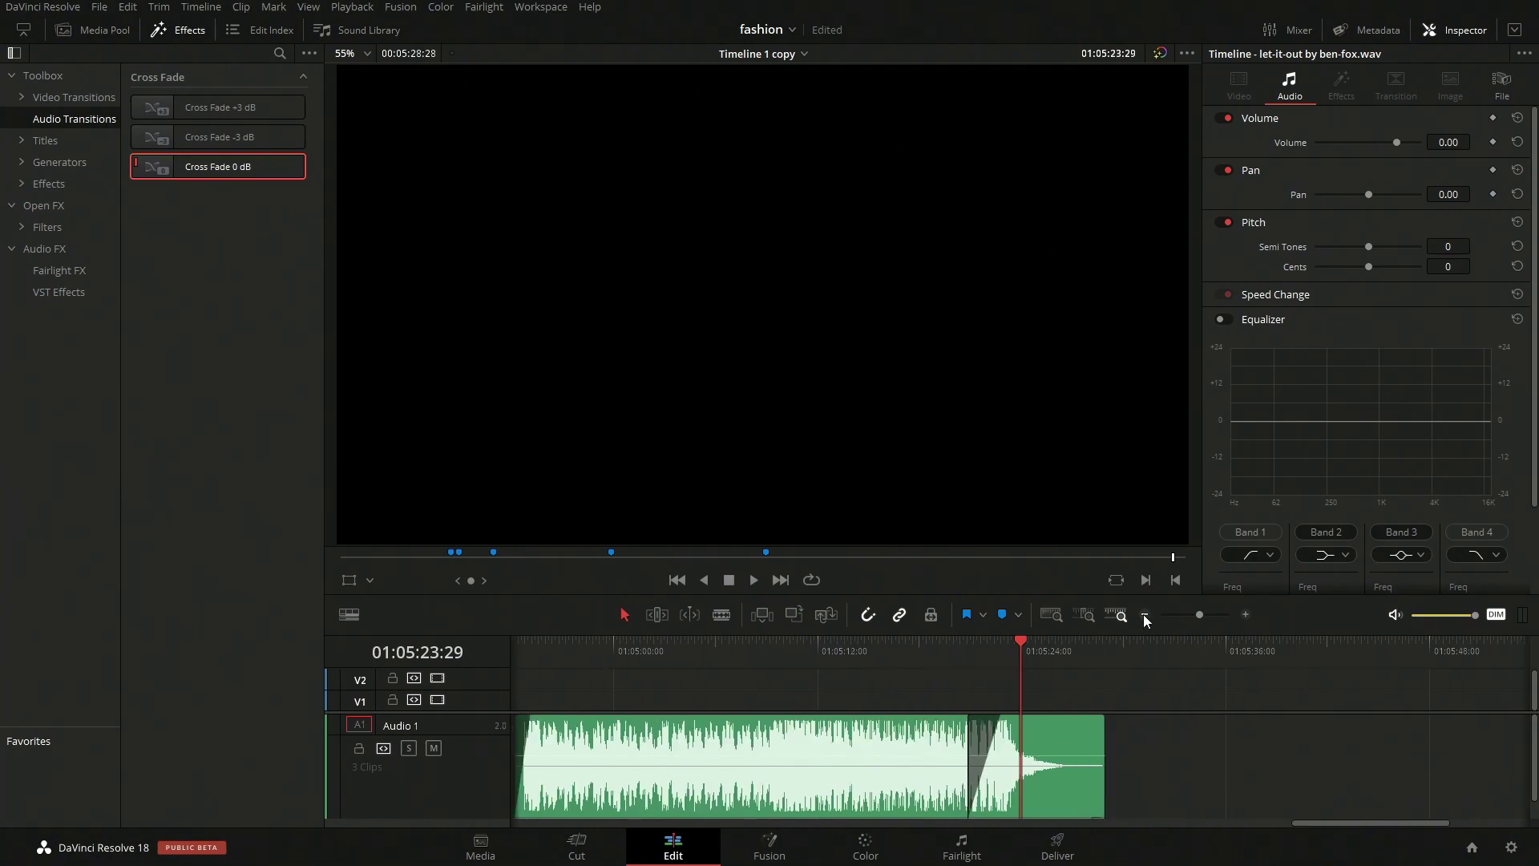
# Add Whoosh sound effects.mp3 clips to the Audio 1 track after the music and ripple-delete the gap between them.
pyautogui.click(90, 32)
pyautogui.moveTo(264, 320); pyautogui.dragTo(954, 798)
pyautogui.click(89, 30)
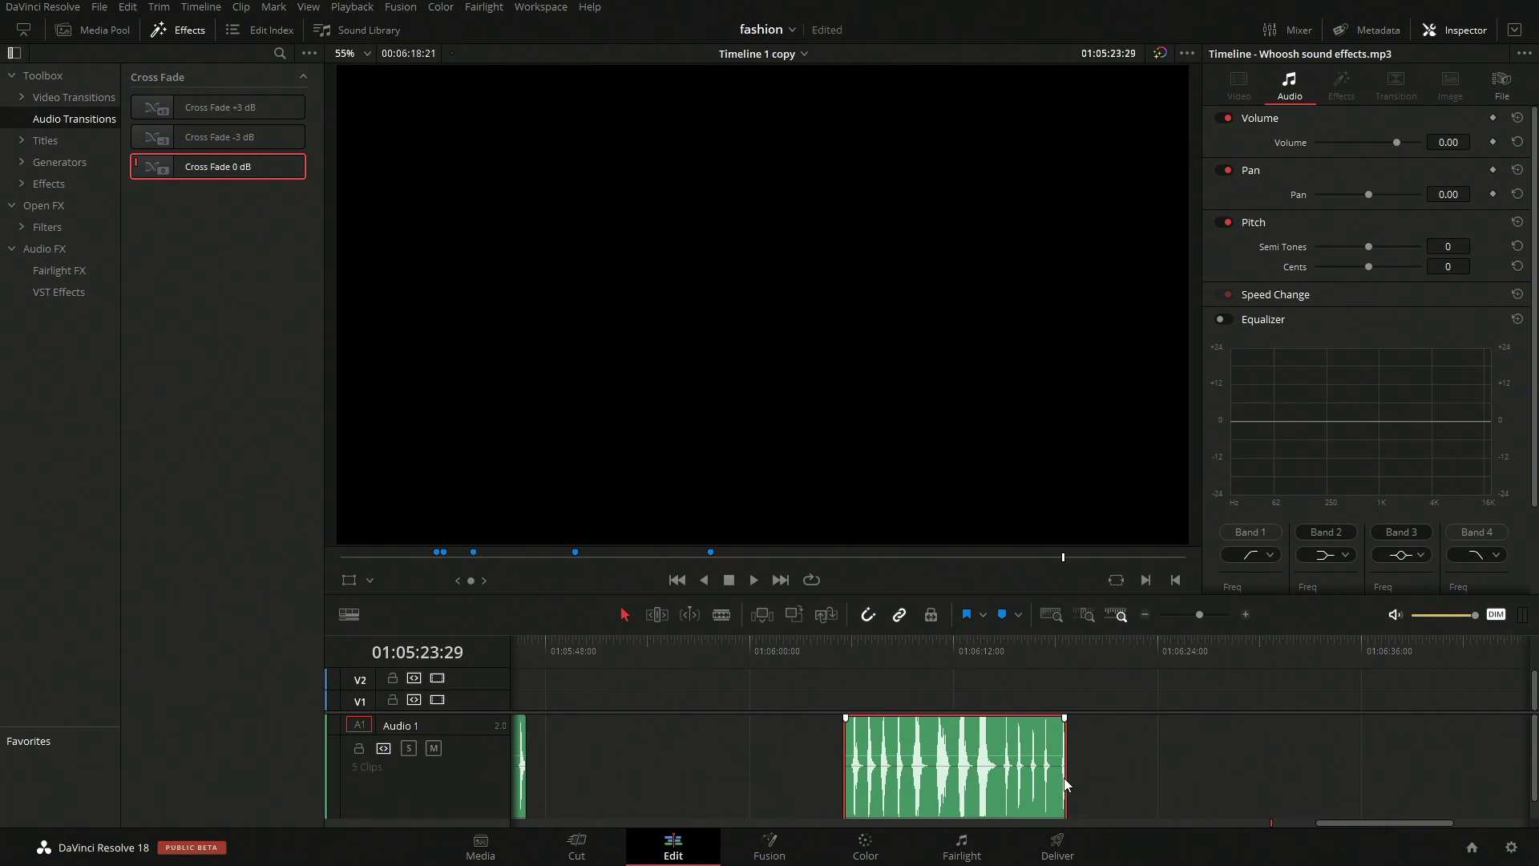
pyautogui.click(703, 773)
pyautogui.press('Delete')
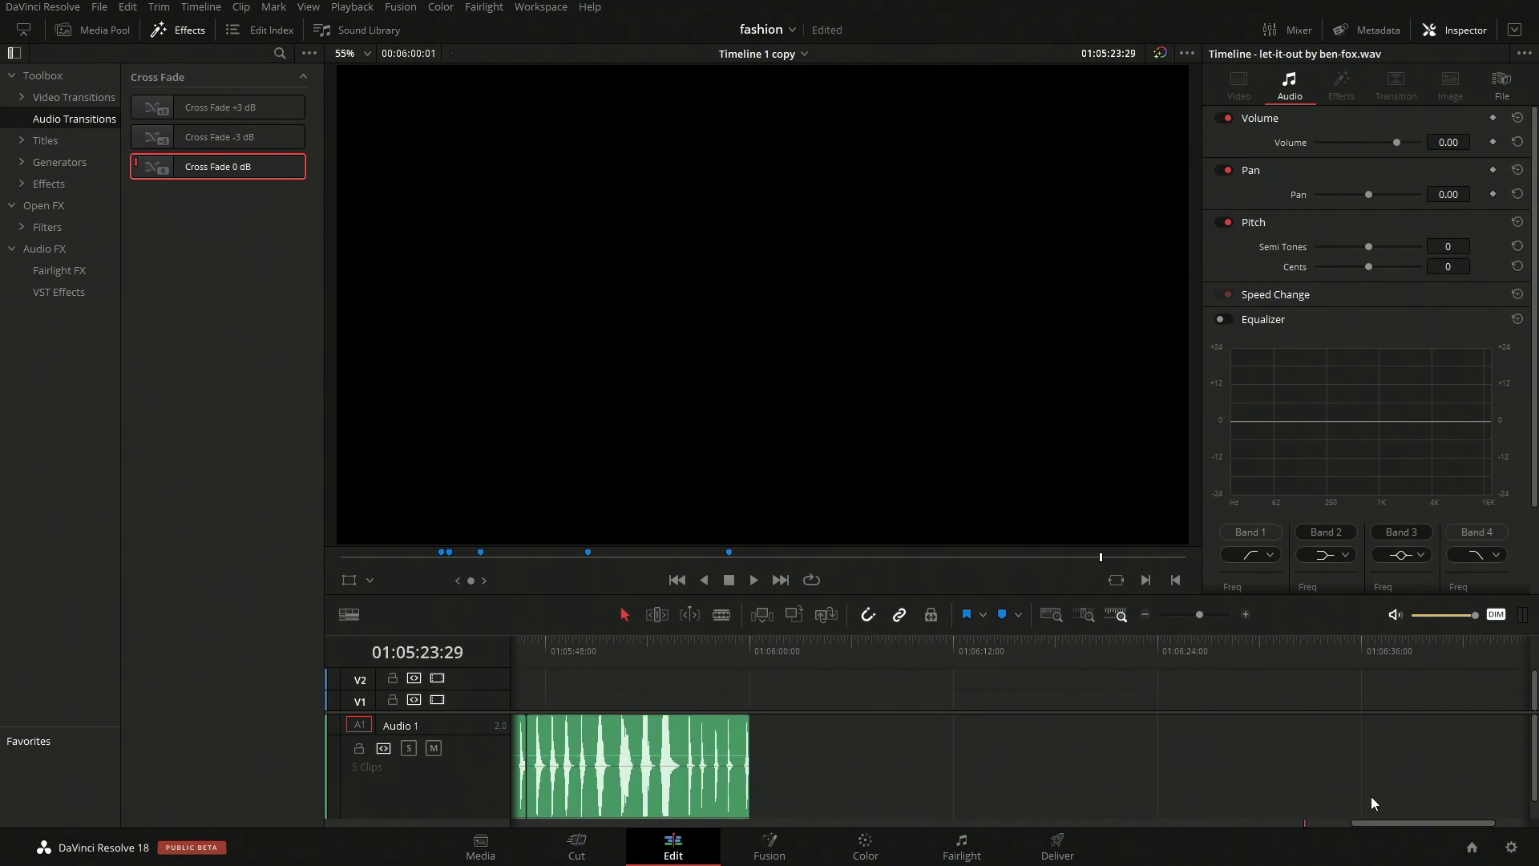
# Separate the two whoosh clips and delete both from the Audio 1 track.
pyautogui.moveTo(1372, 823); pyautogui.dragTo(1307, 833)
pyautogui.click(958, 771)
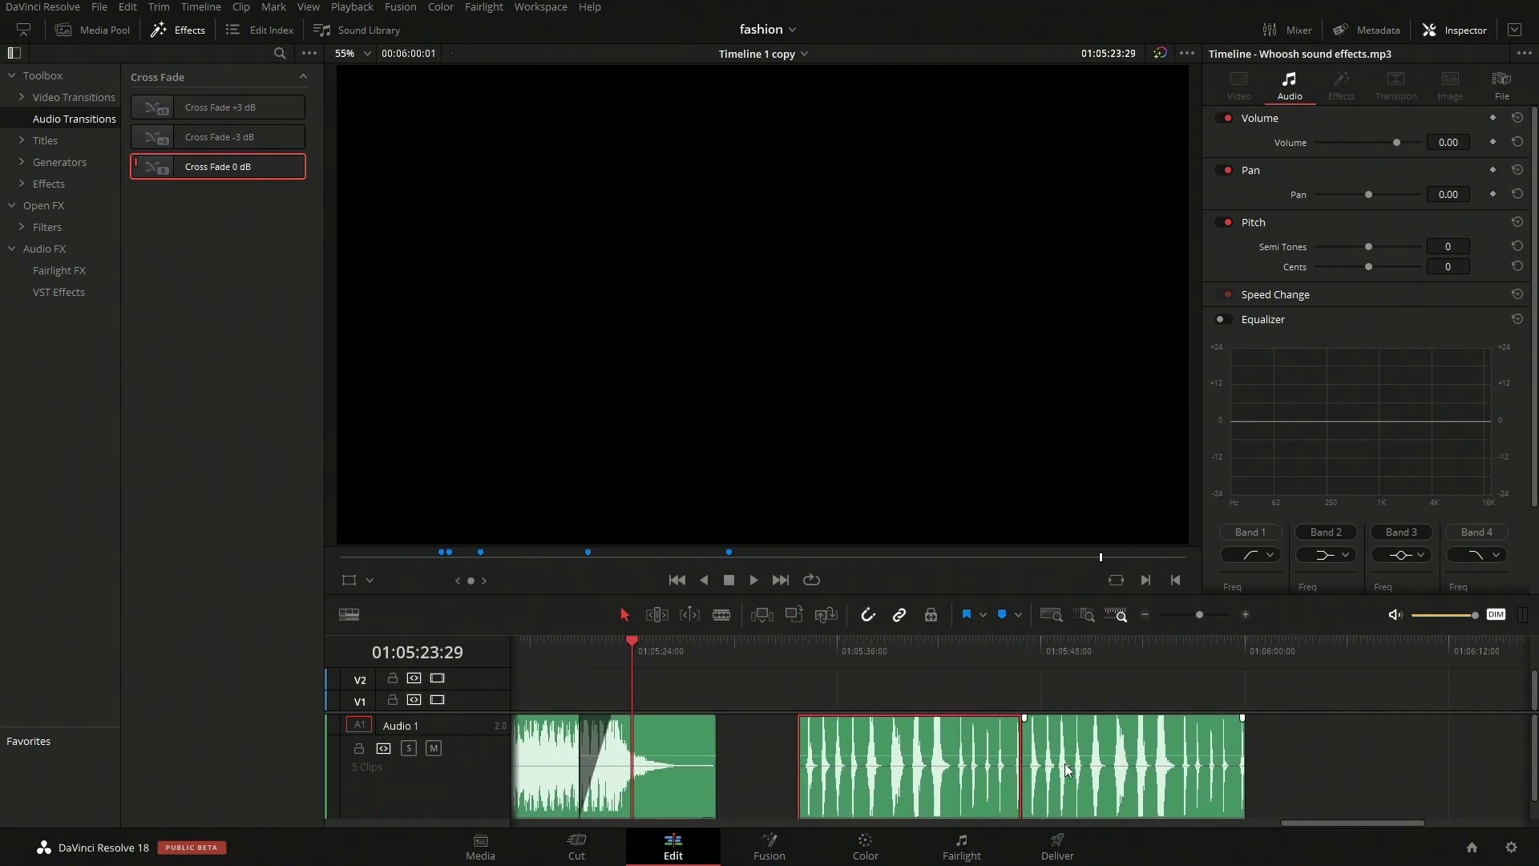
pyautogui.click(1066, 770)
pyautogui.moveTo(1176, 796)
pyautogui.mouseDown()
pyautogui.moveTo(1074, 803)
pyautogui.moveTo(1153, 802)
pyautogui.mouseUp()
pyautogui.click(924, 773)
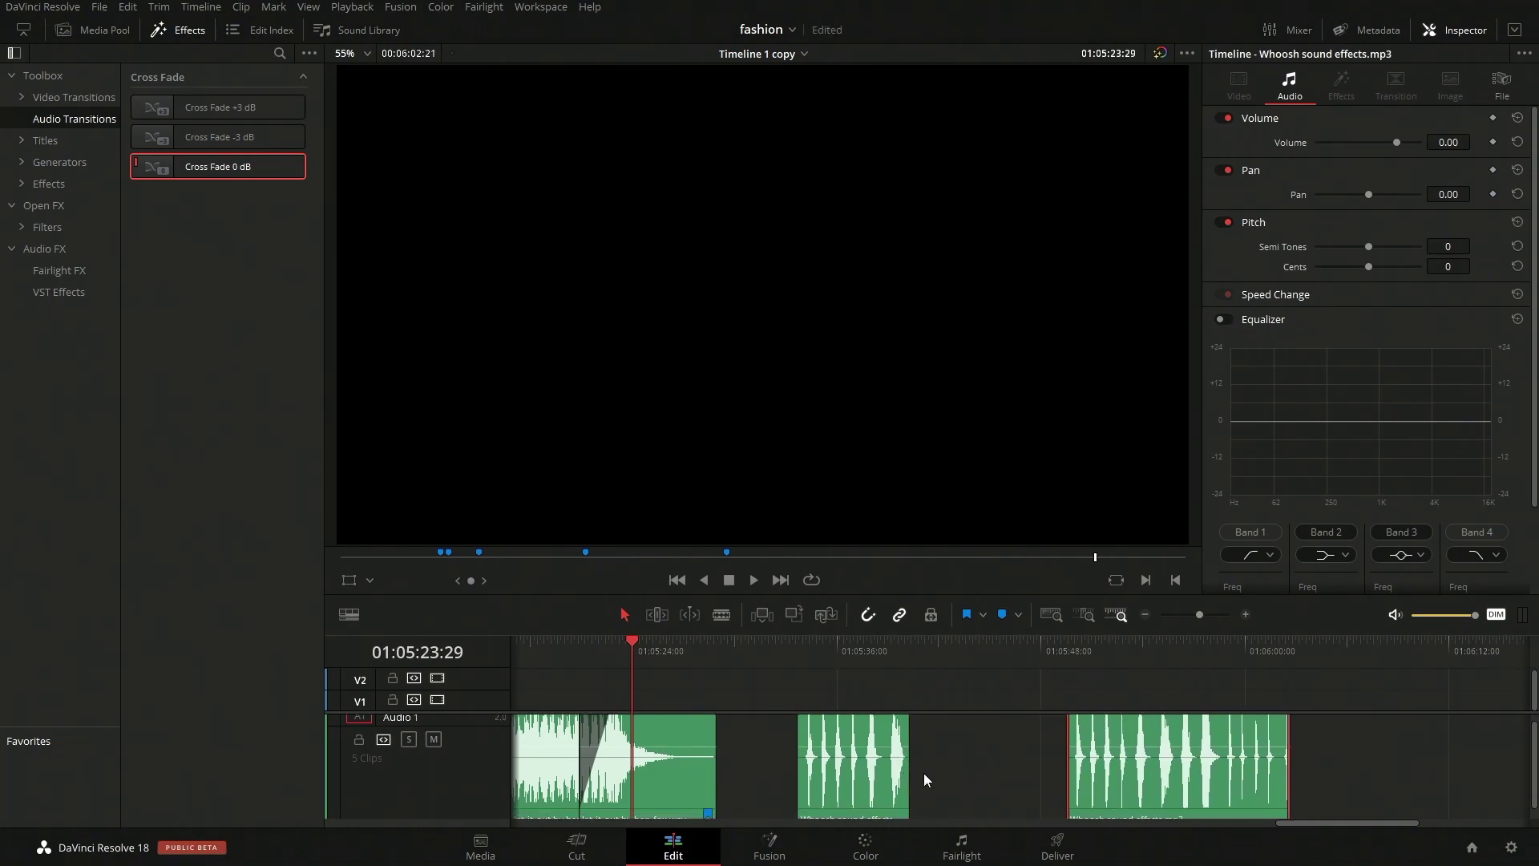
pyautogui.press('Delete')
pyautogui.press('Delete')
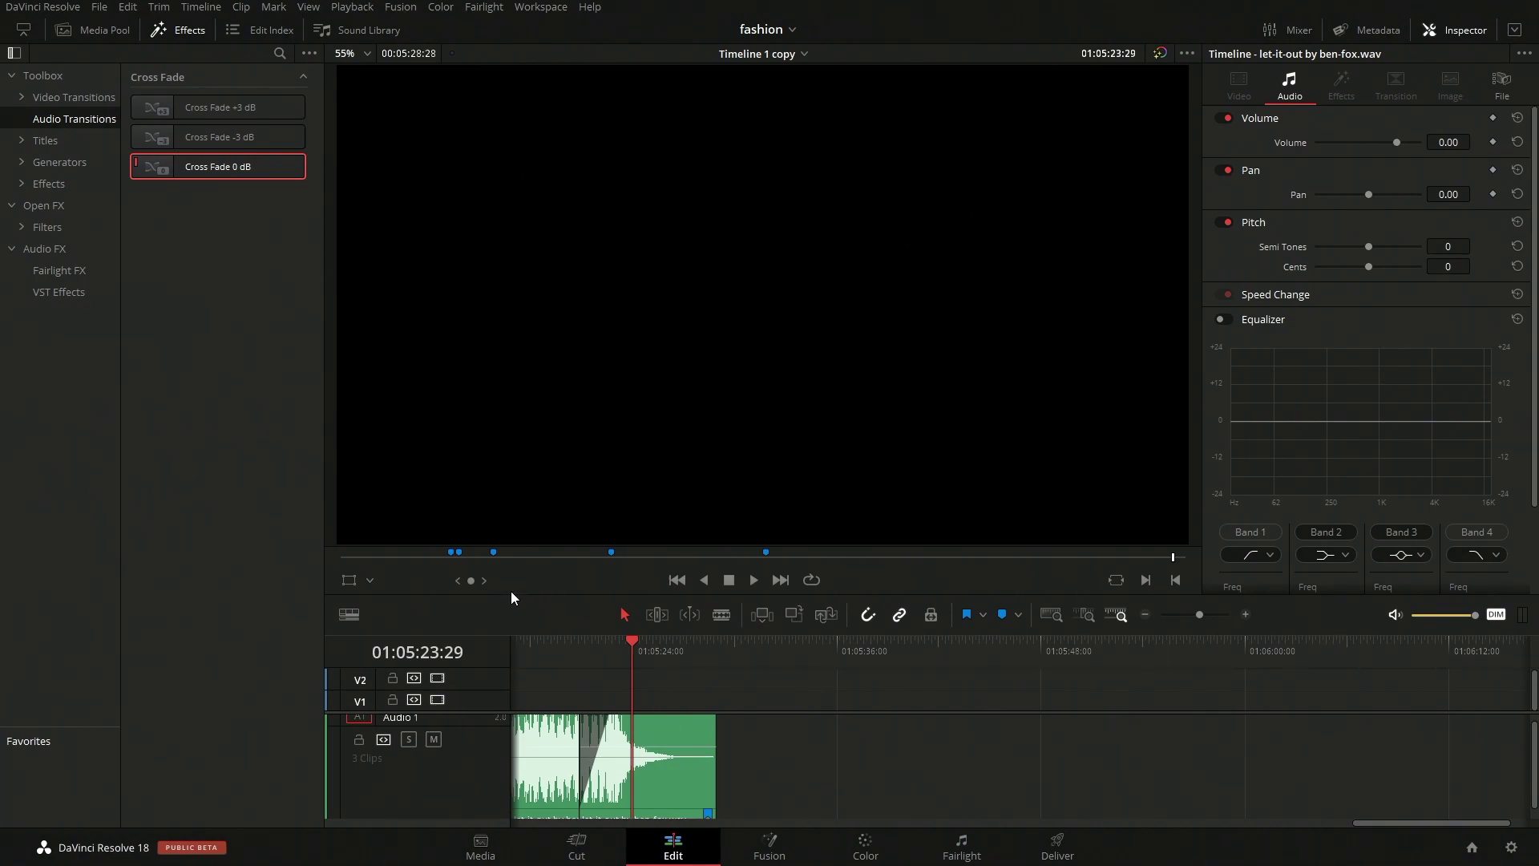
# Enlarge the timeline area and increase the height of the Audio 1 track to show the crossfaded clips larger.
pyautogui.moveTo(511, 597); pyautogui.dragTo(509, 445)
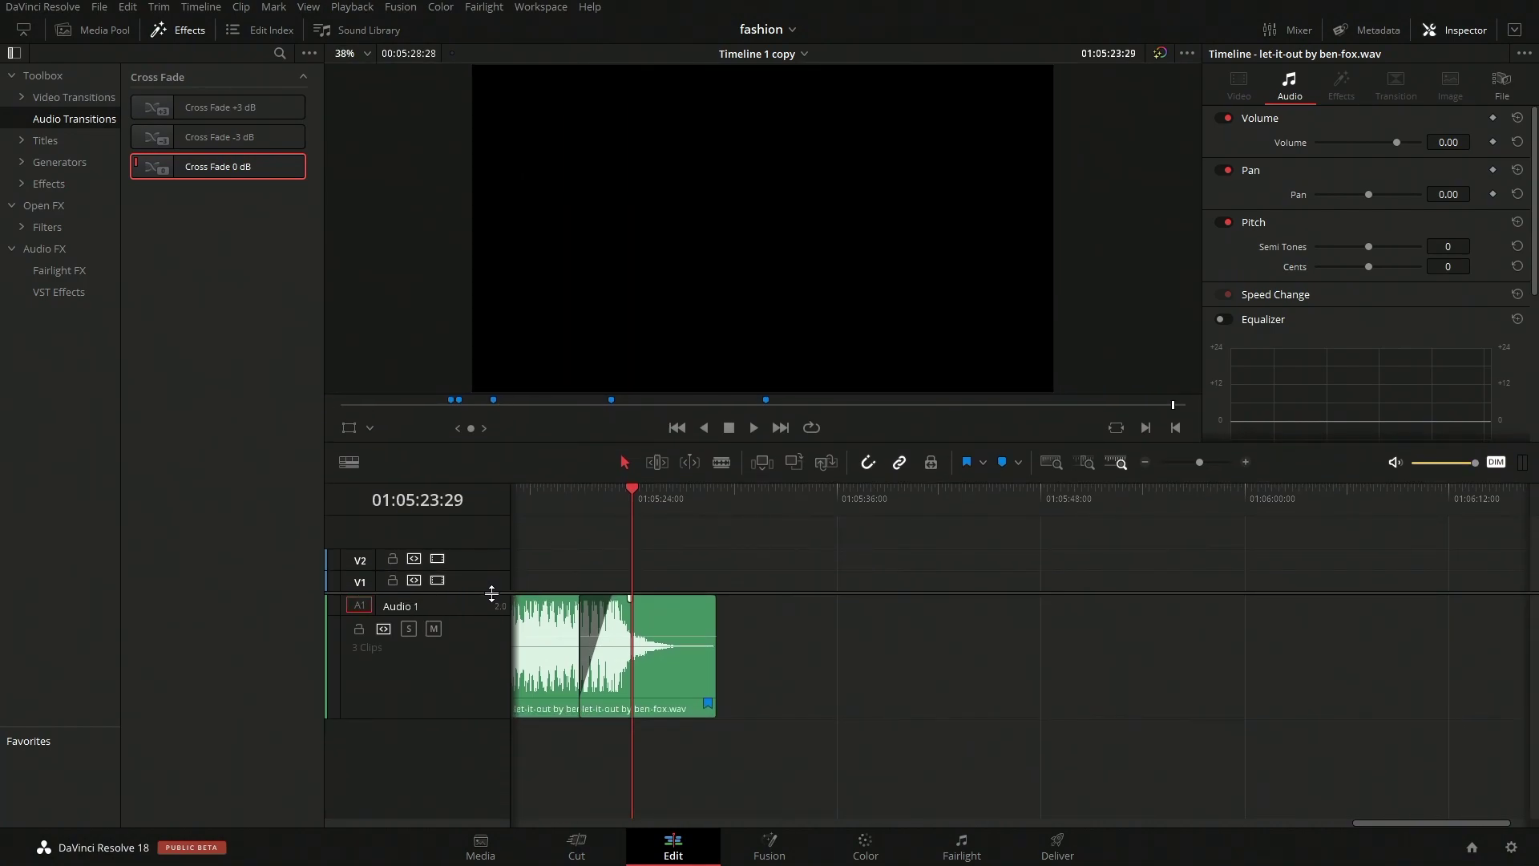
pyautogui.click(490, 604)
pyautogui.moveTo(471, 718); pyautogui.dragTo(481, 789)
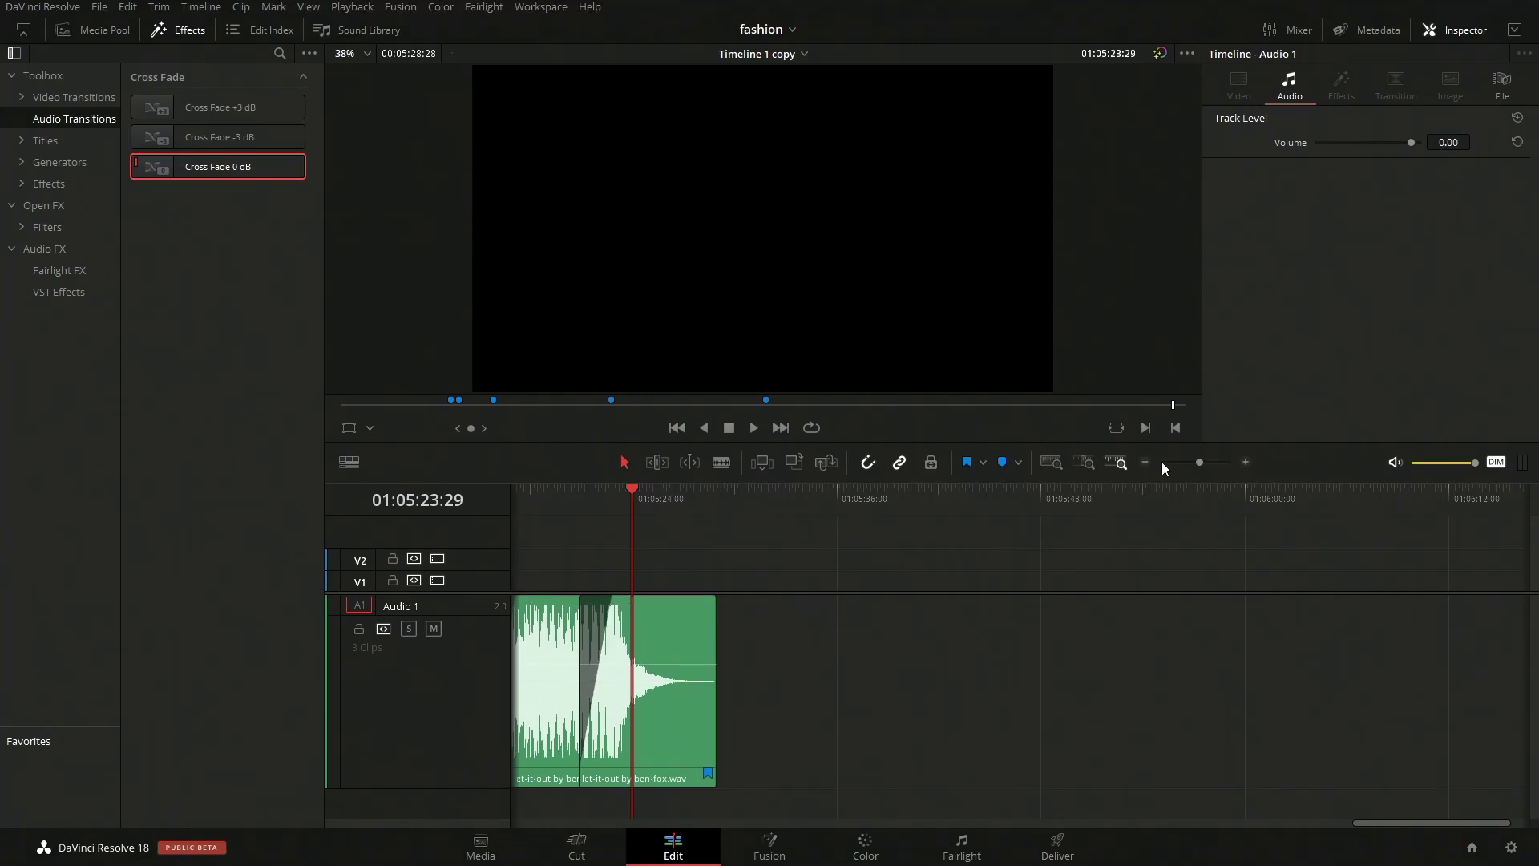
pyautogui.moveTo(1203, 459); pyautogui.dragTo(1199, 468)
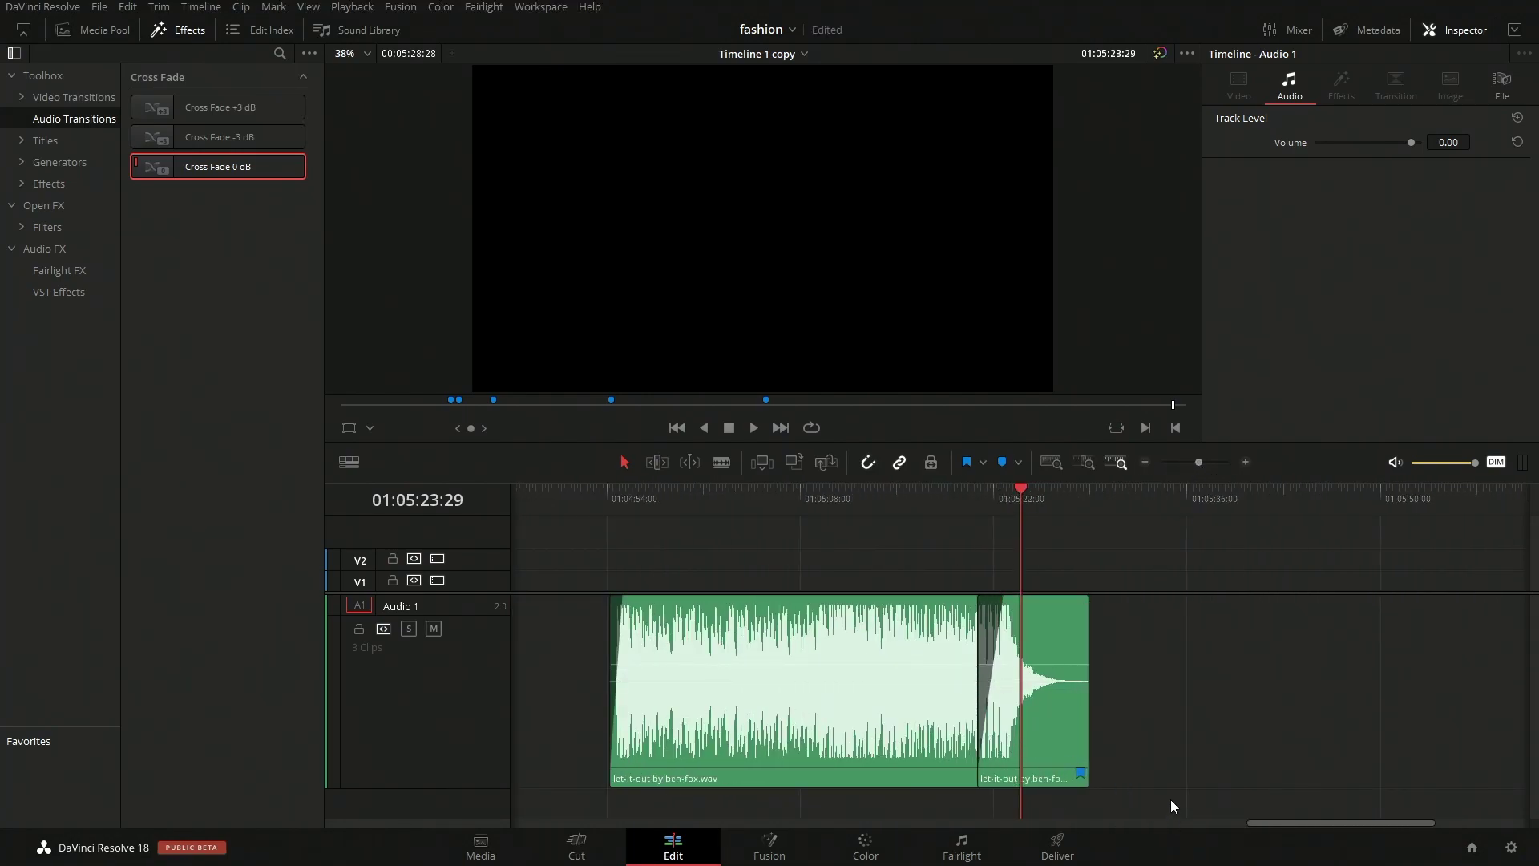
# Place the playhead at 01:05:19:23, just before the crossfade between the music clips.
pyautogui.click(1171, 806)
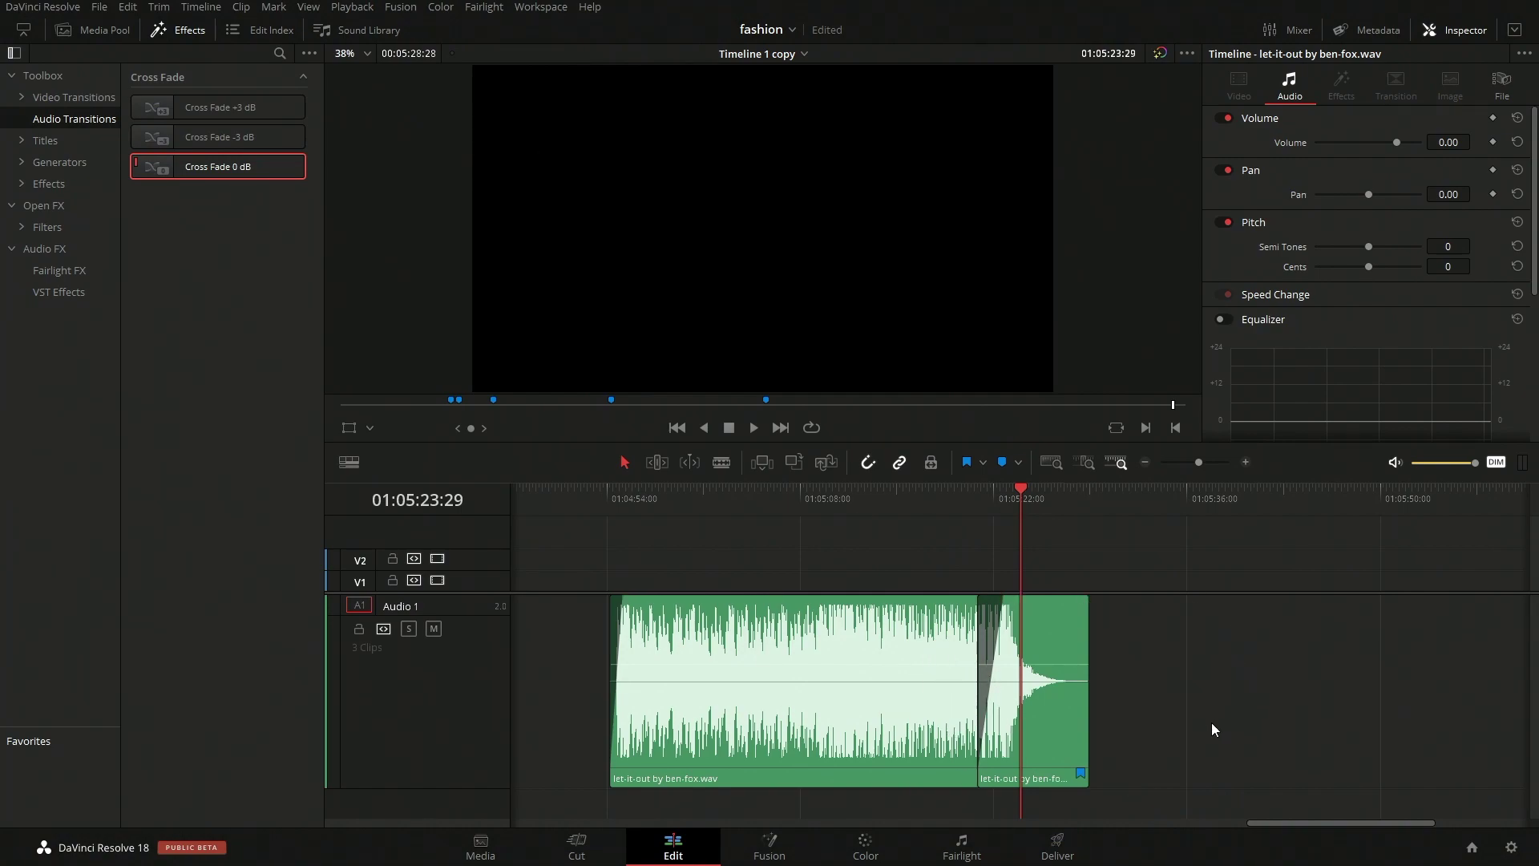
pyautogui.click(915, 505)
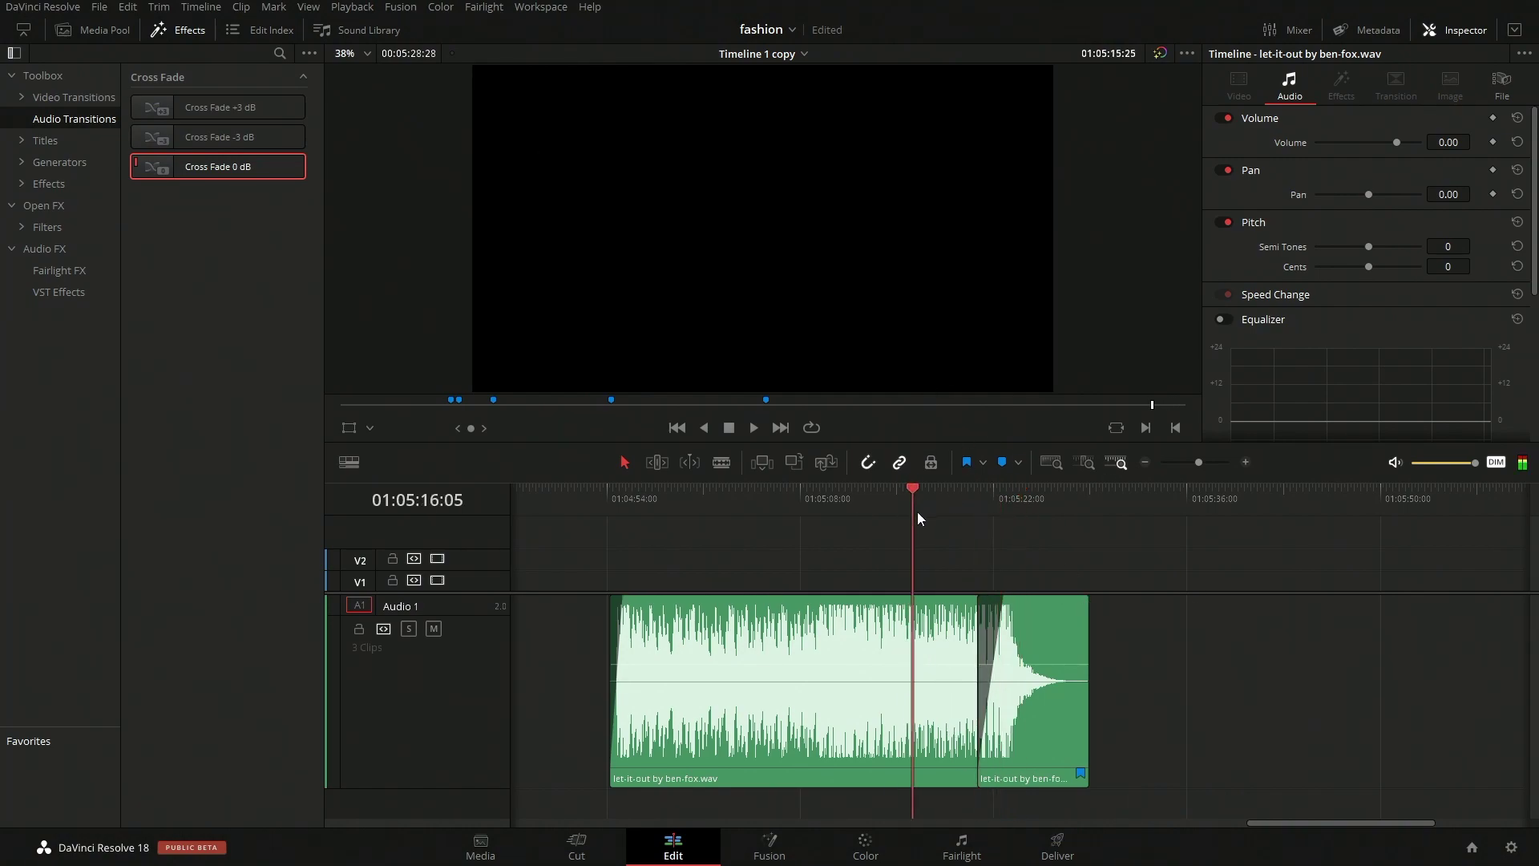
pyautogui.click(928, 513)
pyautogui.moveTo(959, 494); pyautogui.dragTo(961, 494)
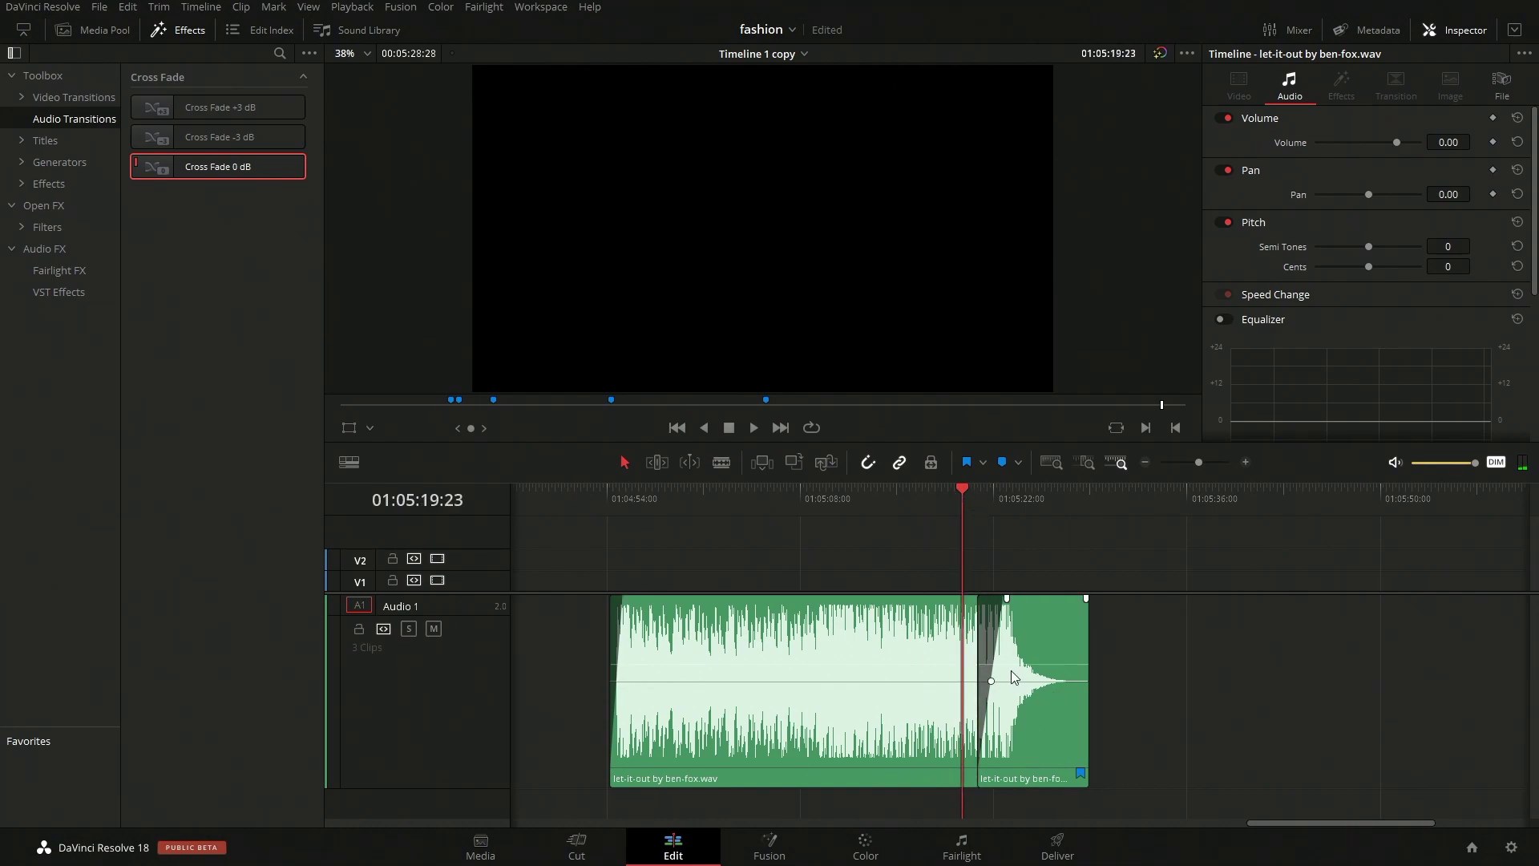